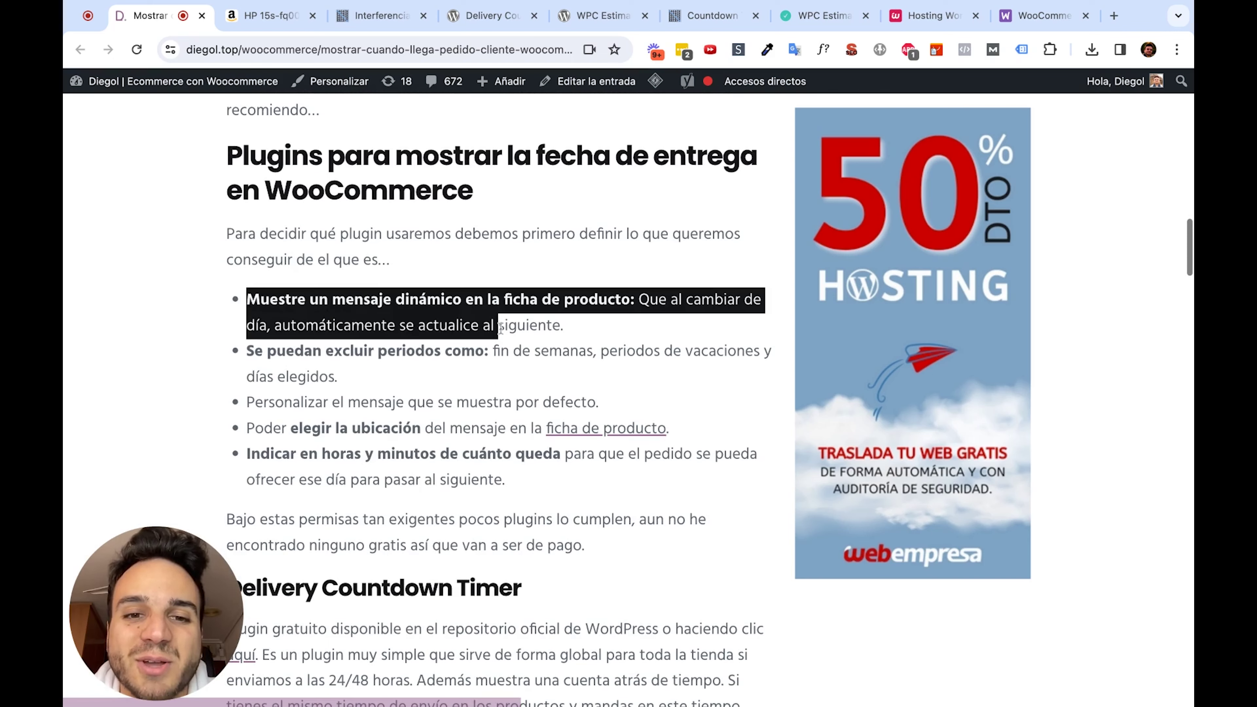
Read the article's Delivery Countdown Timer introduction and open the plugin's WordPress.org page.
scroll(500, 328, down, 5)
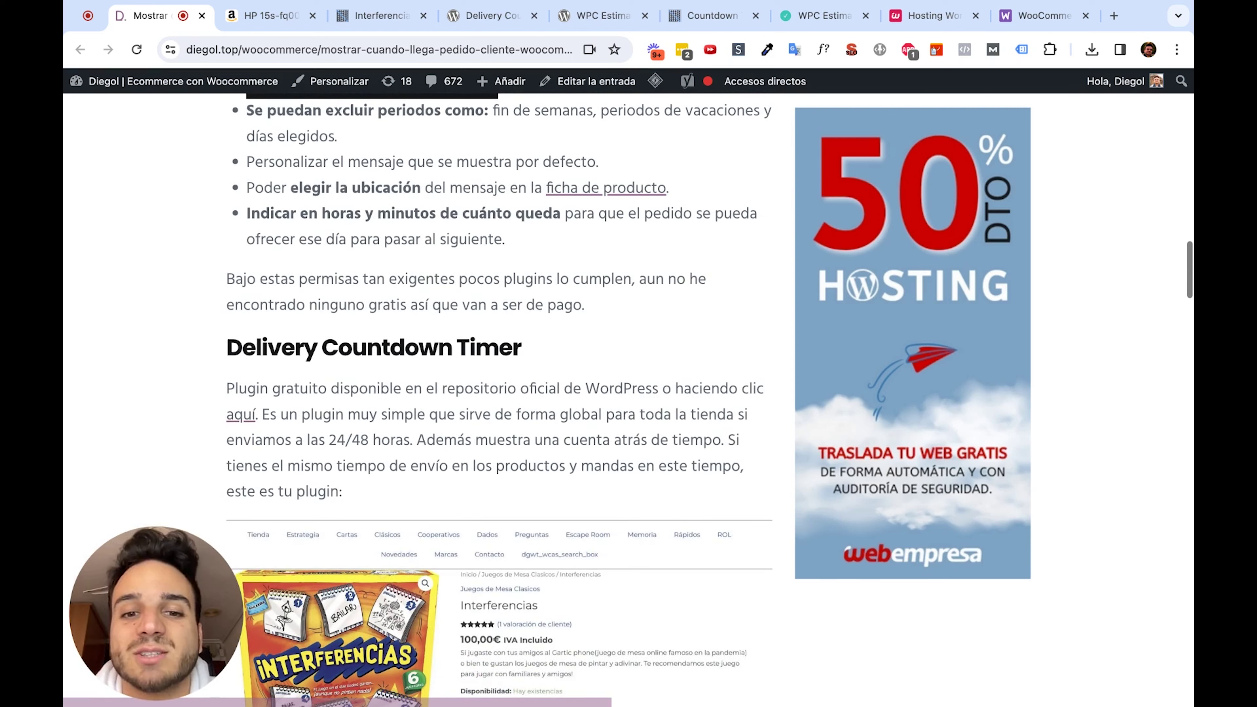
scroll(500, 400, down, 1)
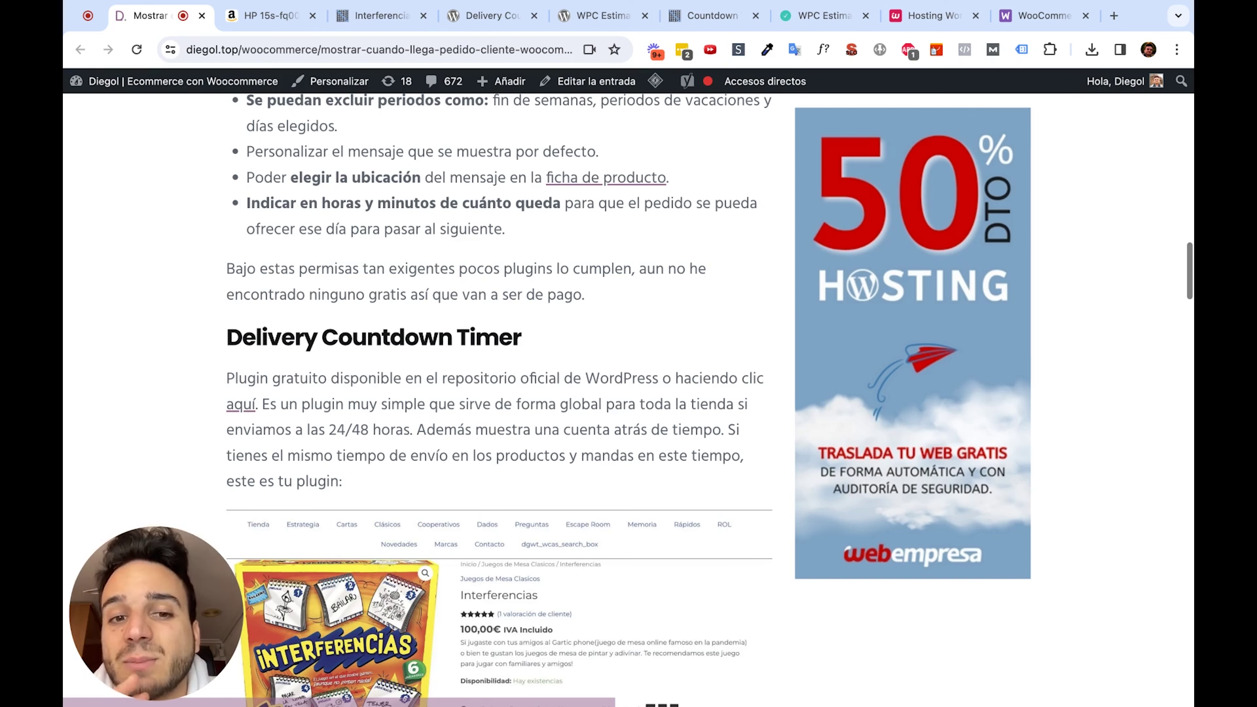
click(487, 16)
scroll(567, 239, up, 4)
scroll(566, 239, up, 3)
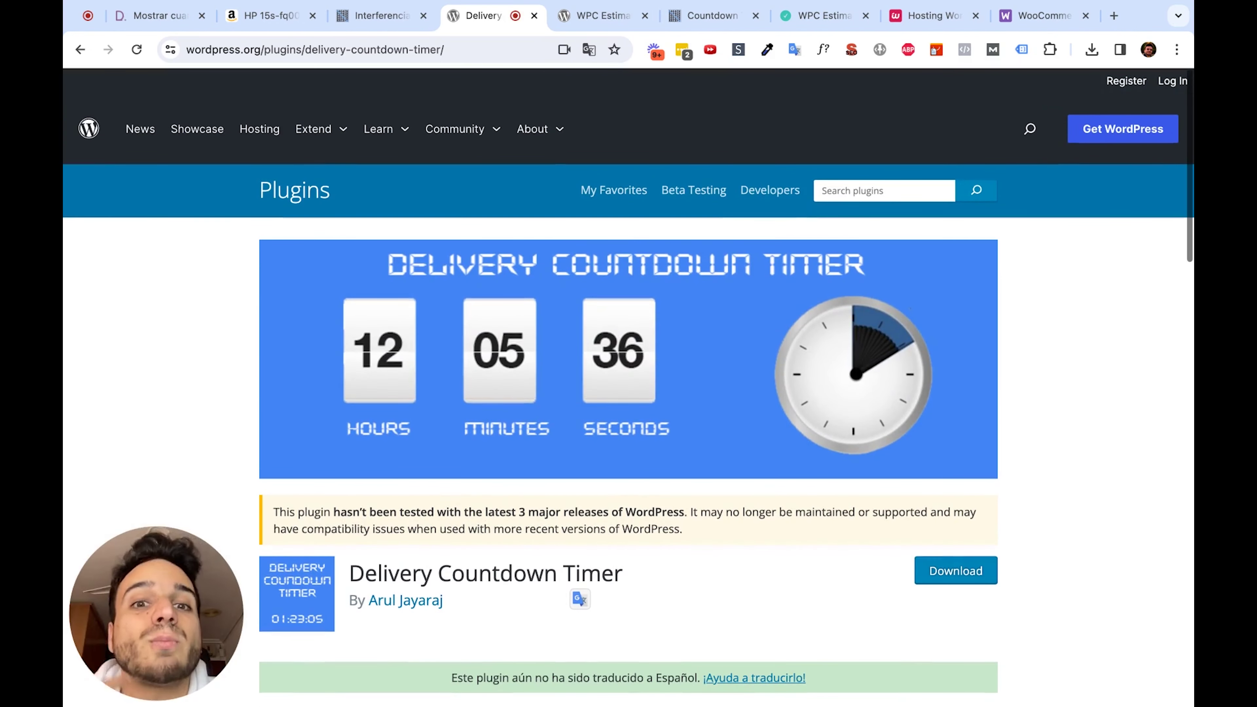
Examine the Delivery Countdown Timer plugin's compatibility notice, last update, description and screenshots.
scroll(545, 442, down, 3)
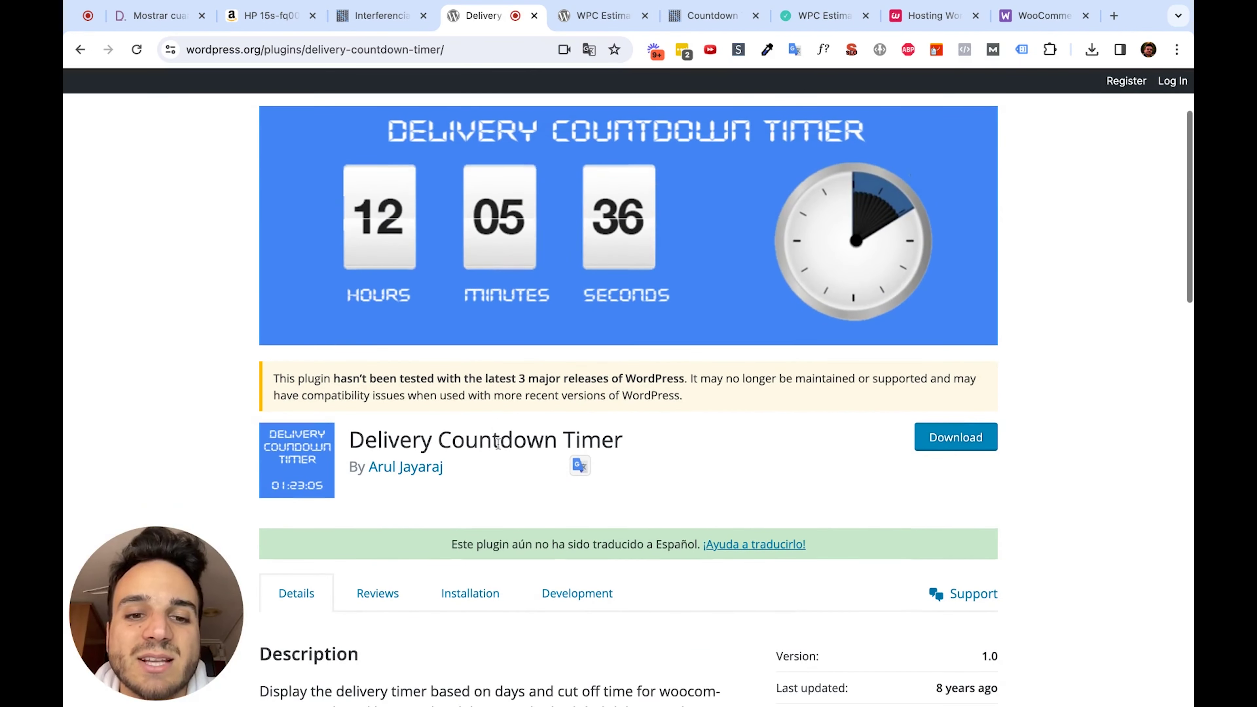
scroll(634, 462, down, 4)
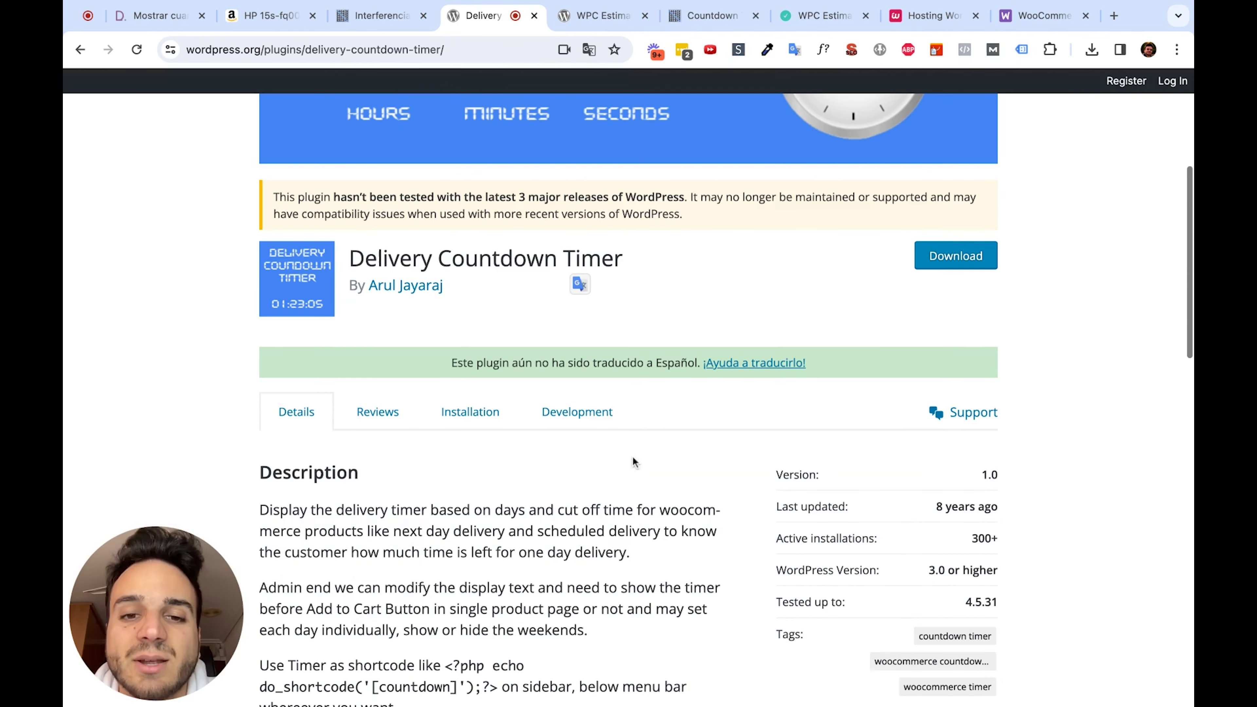
drag(929, 525, 928, 501)
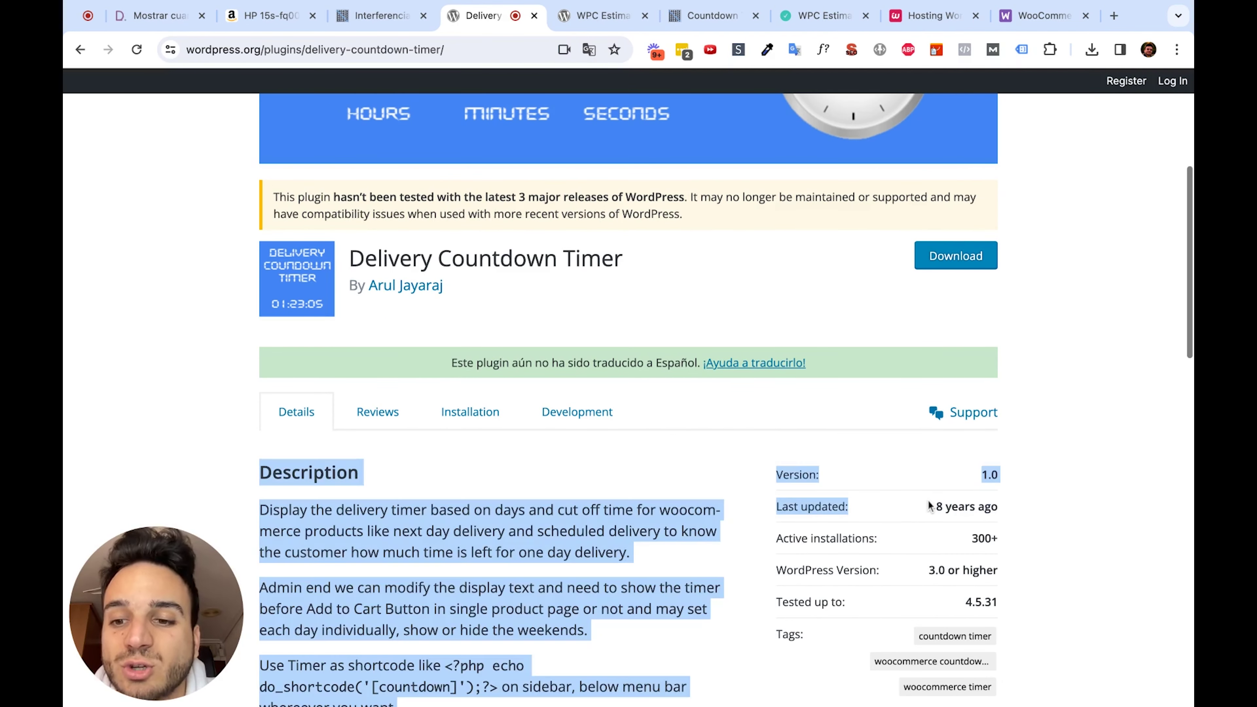
click(998, 511)
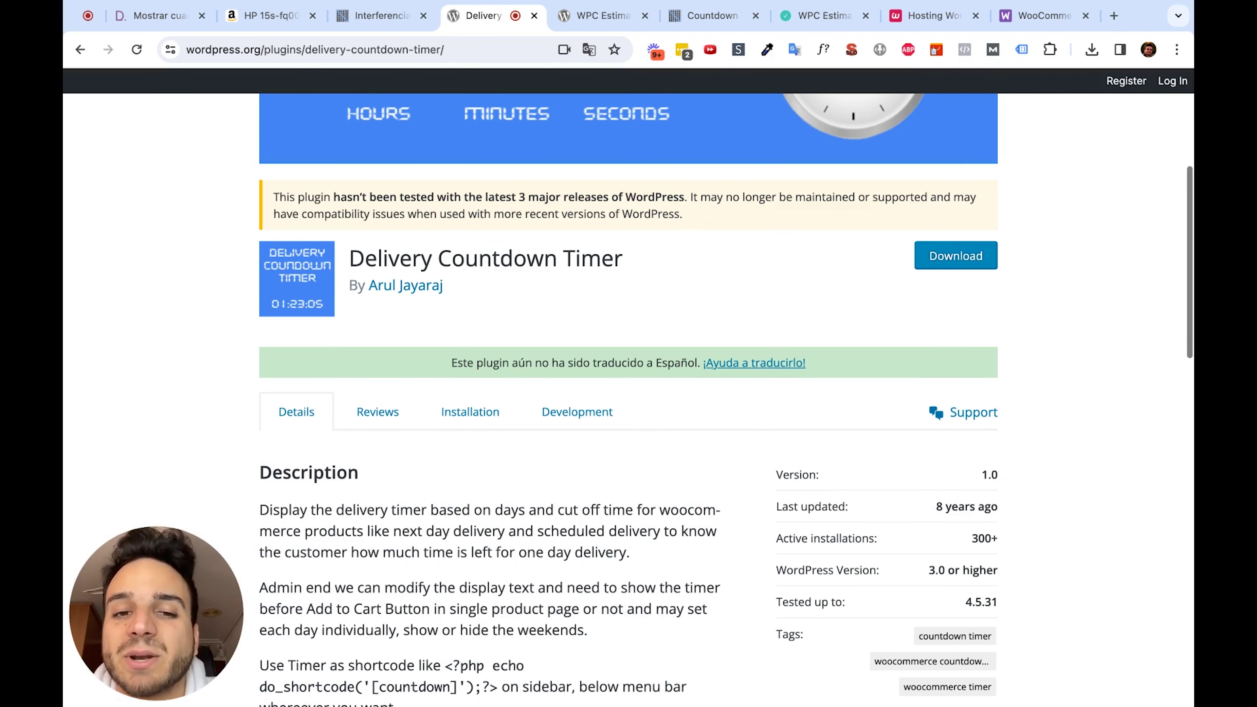
scroll(628, 400, down, 4)
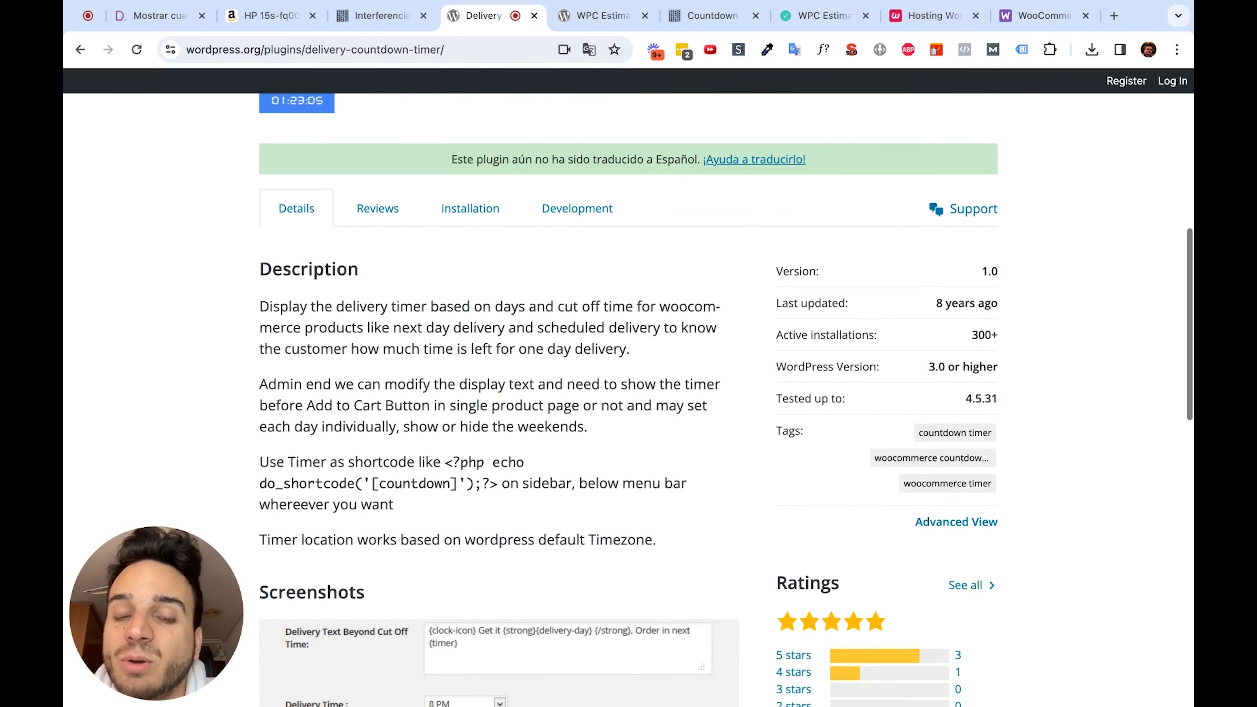
scroll(599, 512, down, 4)
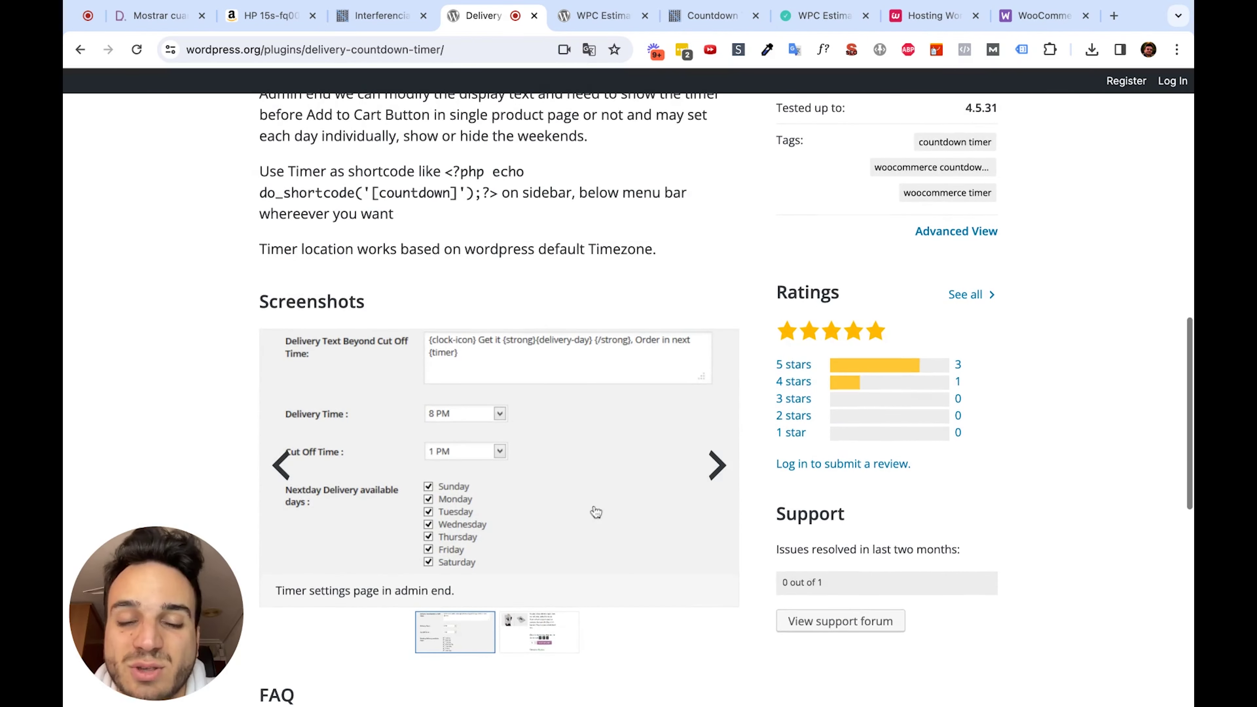
scroll(599, 511, up, 6)
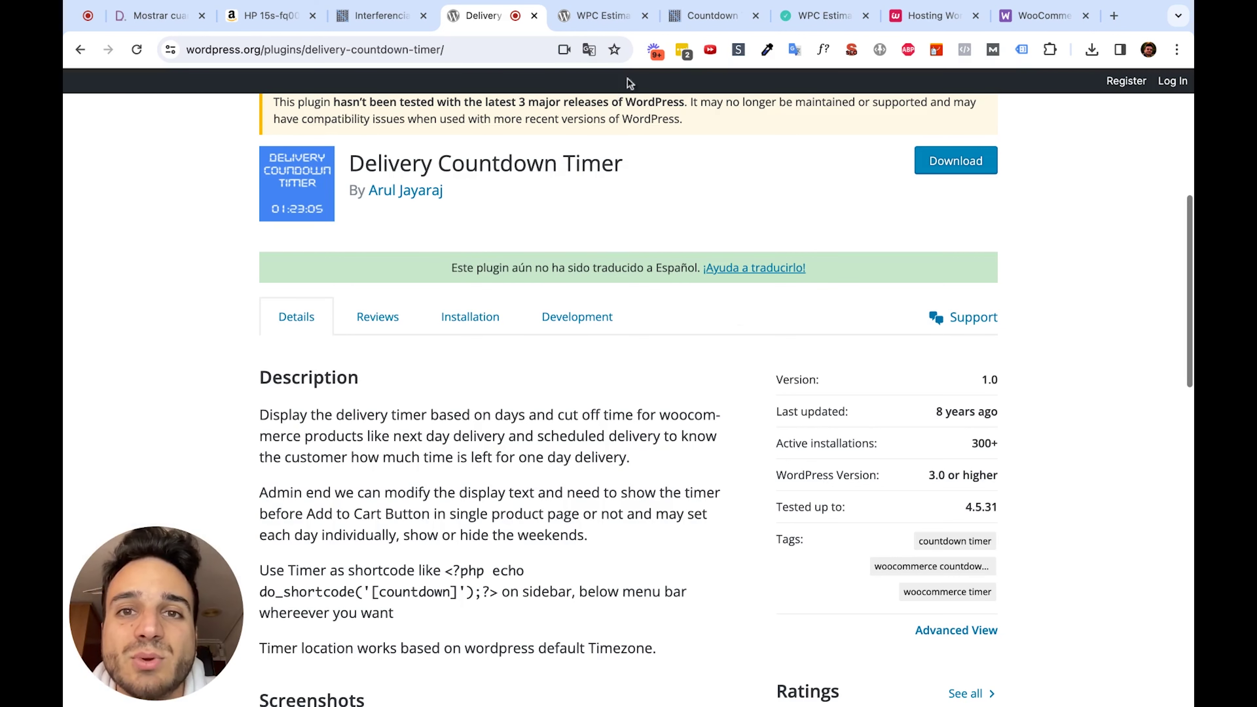
Open the Countdown Timer settings in the Sacatu store admin and look over the available options.
click(713, 20)
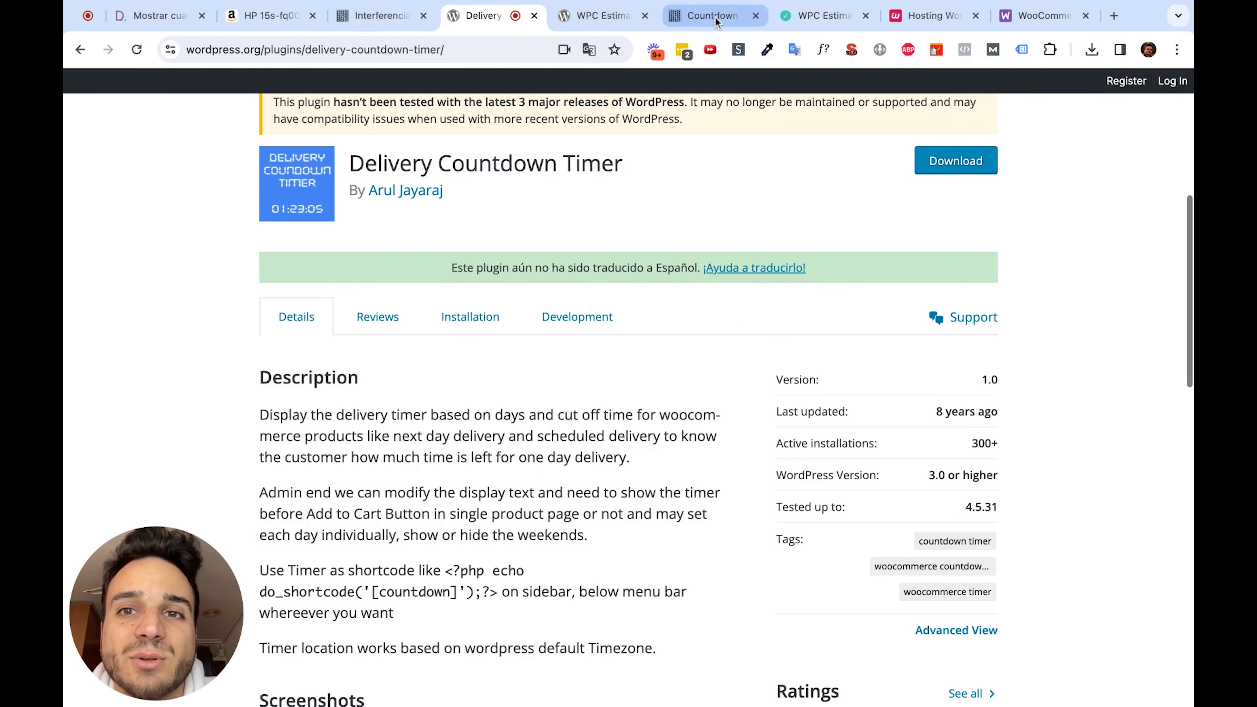
scroll(482, 406, down, 5)
scroll(482, 406, down, 1)
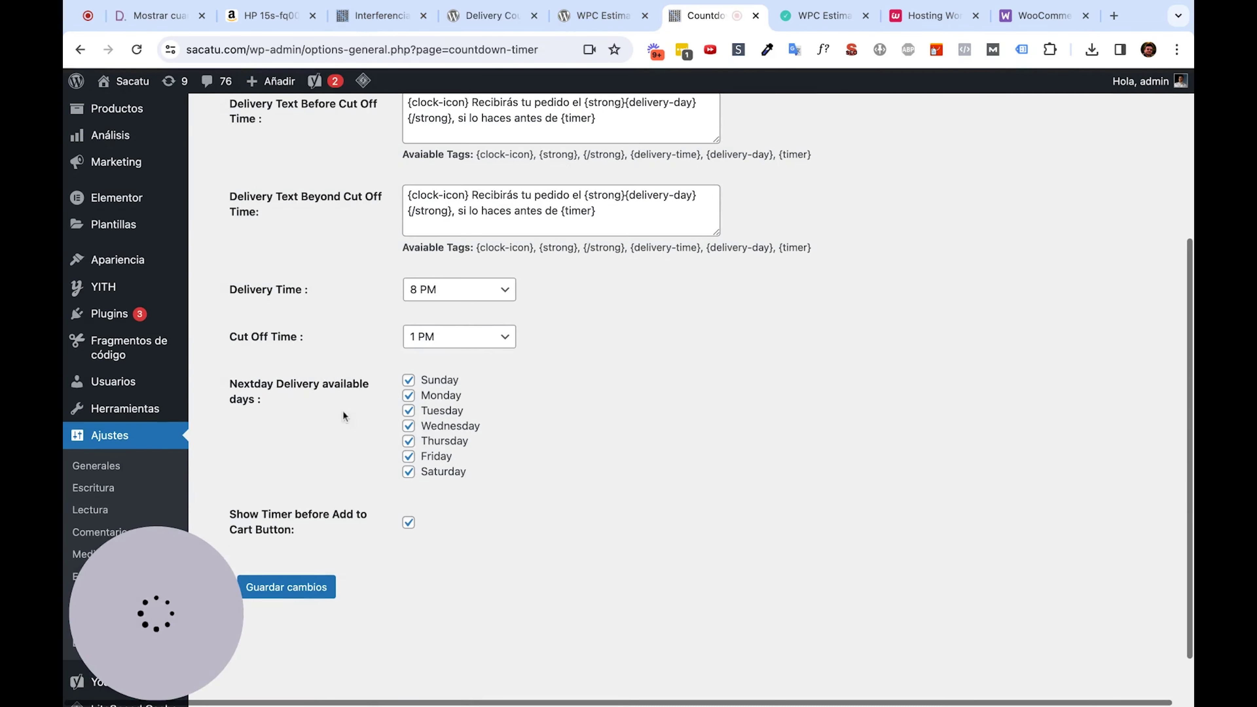
scroll(522, 421, down, 2)
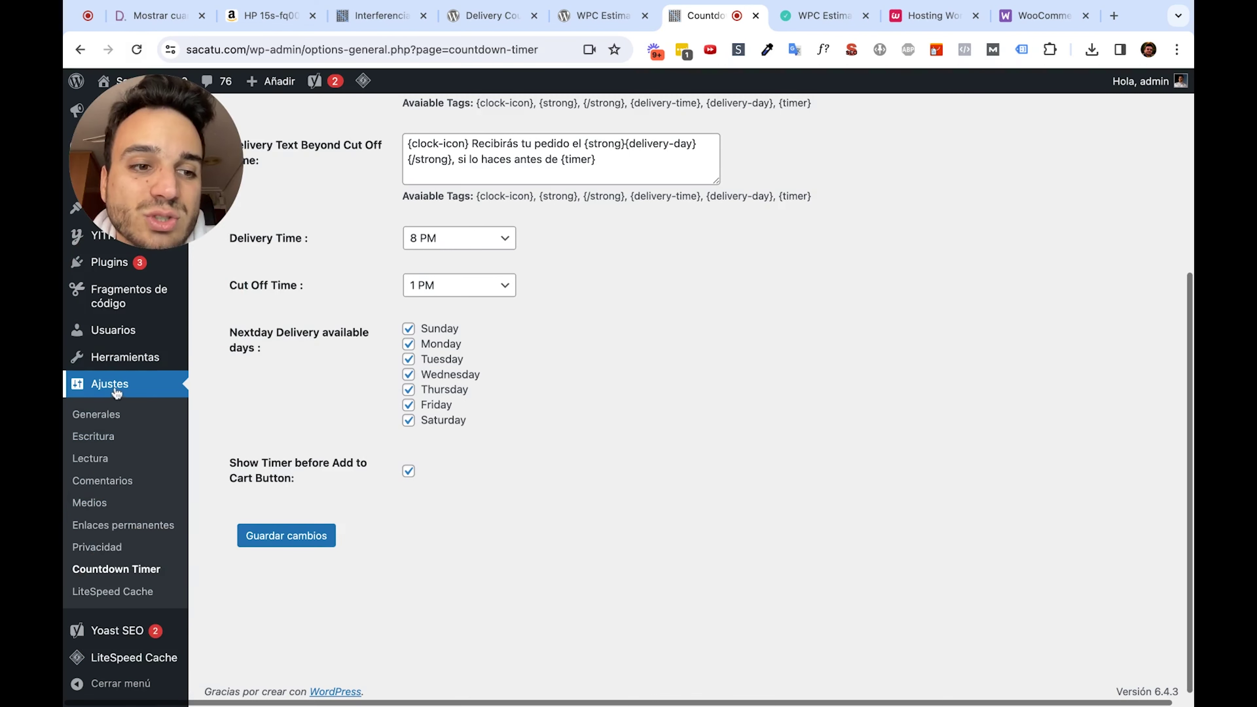
scroll(151, 569, up, 3)
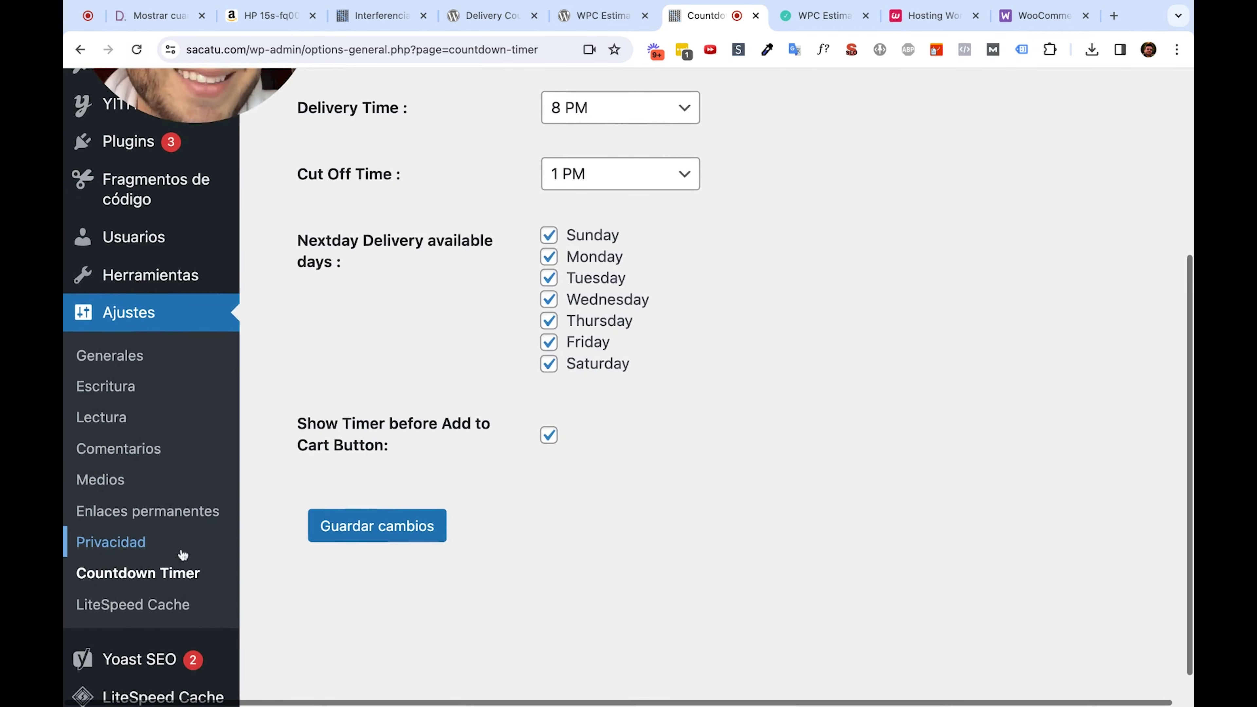
scroll(183, 554, down, 3)
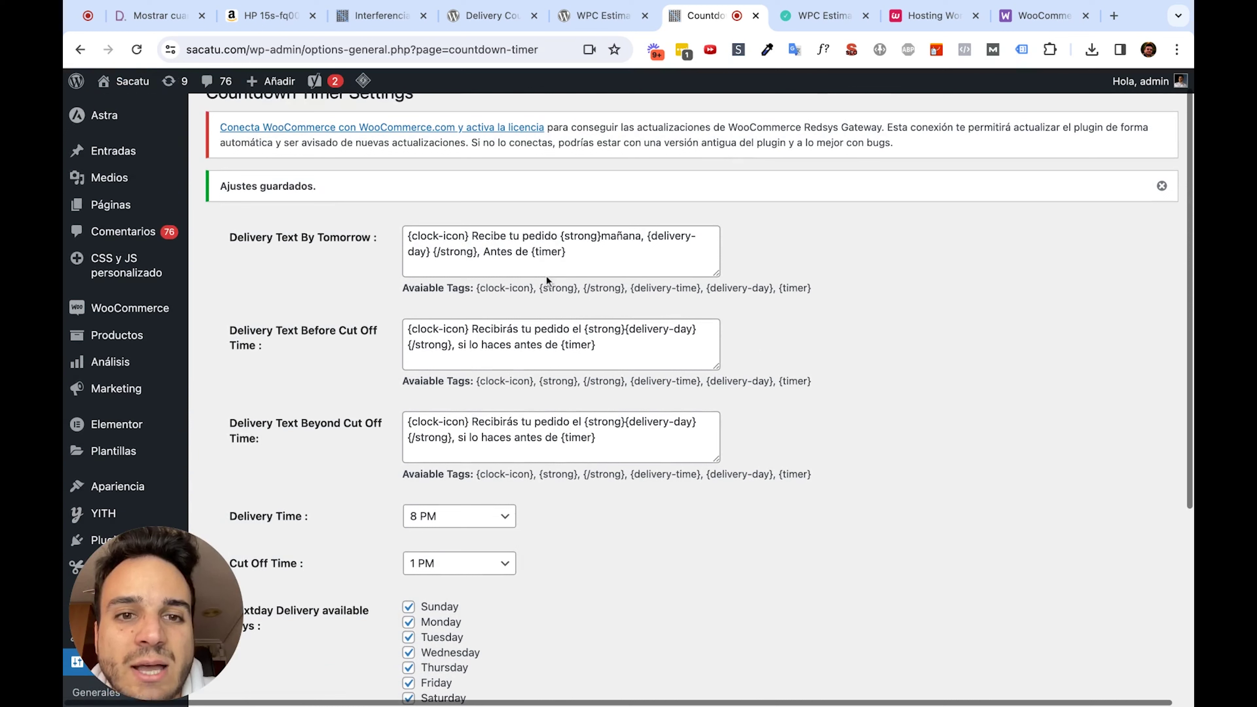
Examine the Delivery Text By Tomorrow message and its available tags, including {timer}, {delivery-day}, {delivery-time} and {clock-icon}.
drag(407, 236, 606, 267)
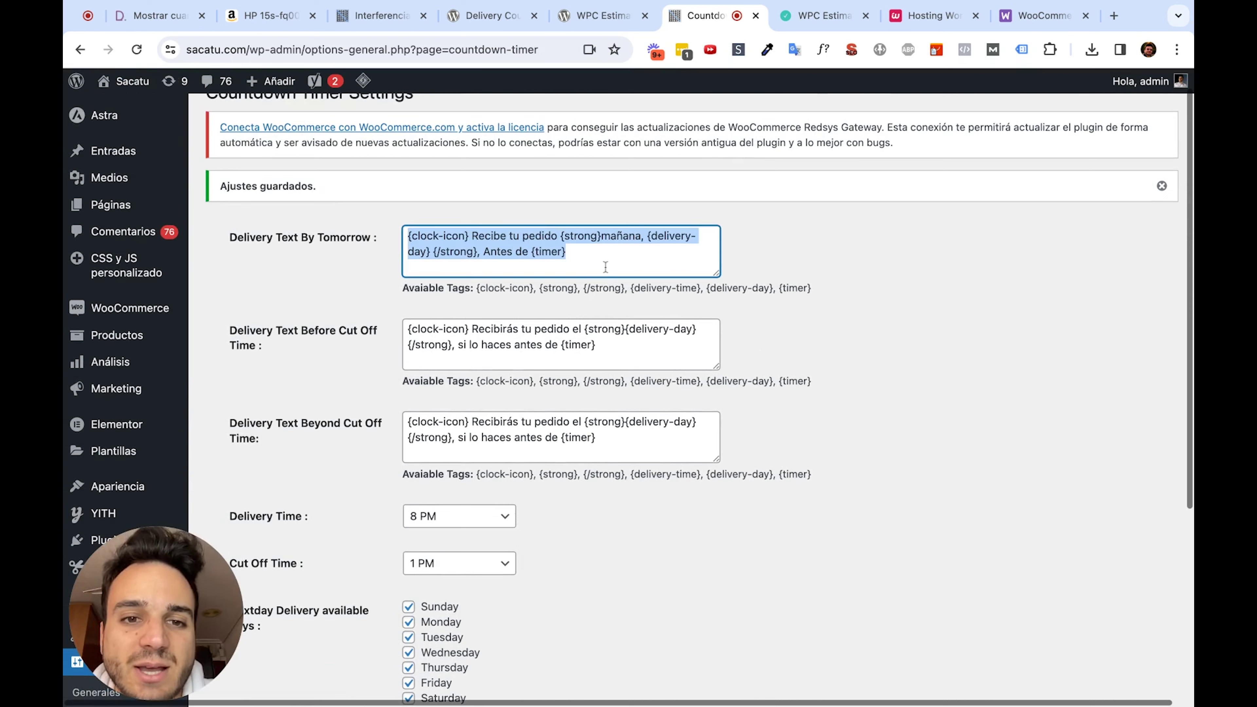
drag(478, 289, 814, 289)
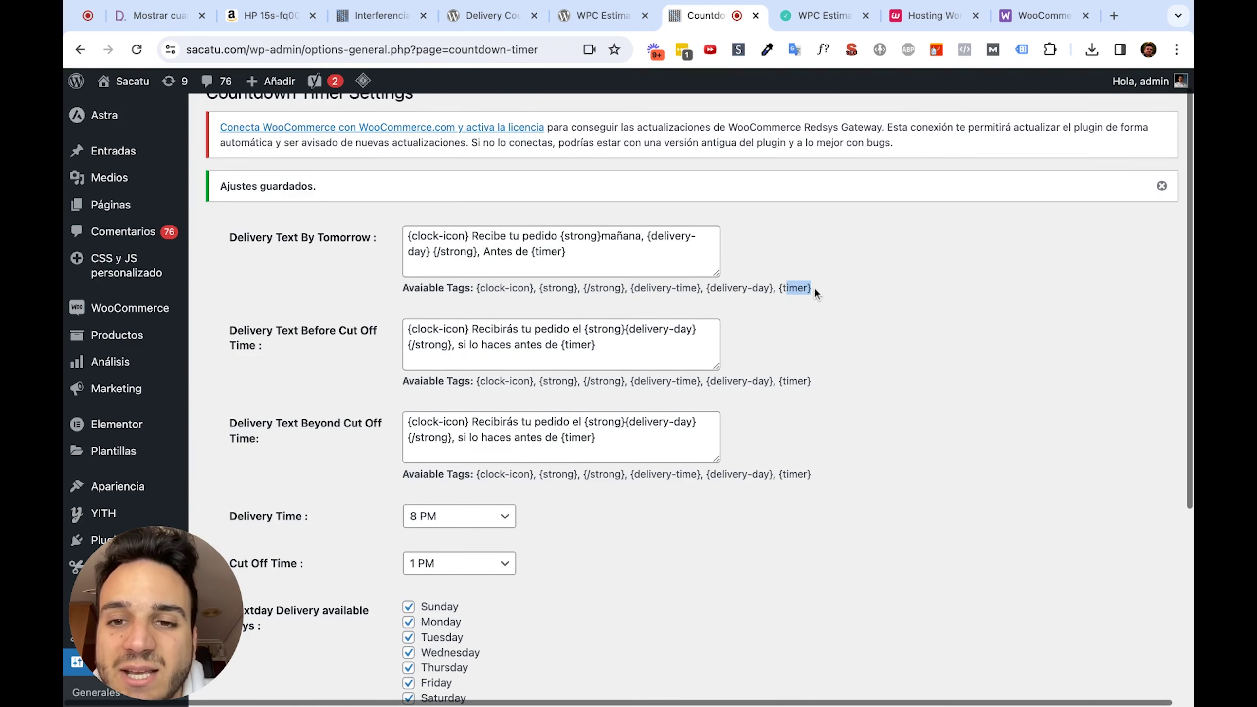
click(771, 289)
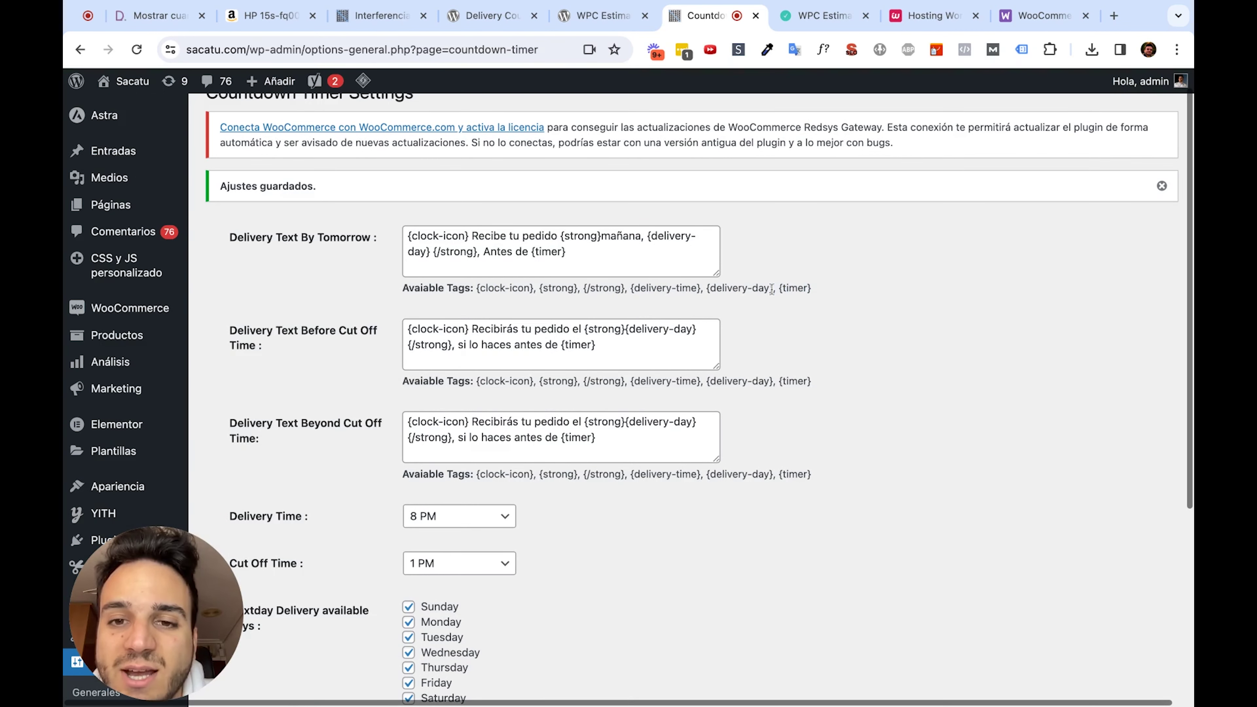
drag(772, 289, 703, 289)
scroll(703, 289, up, 1)
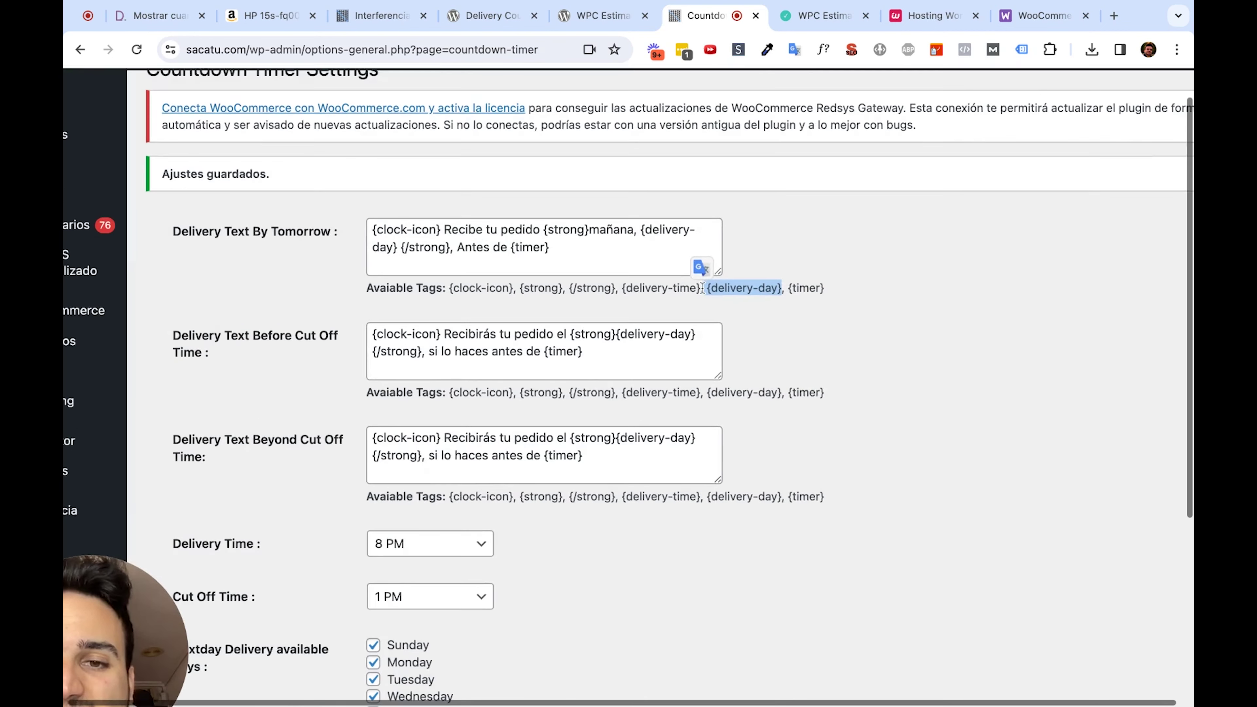
scroll(703, 289, up, 3)
click(638, 312)
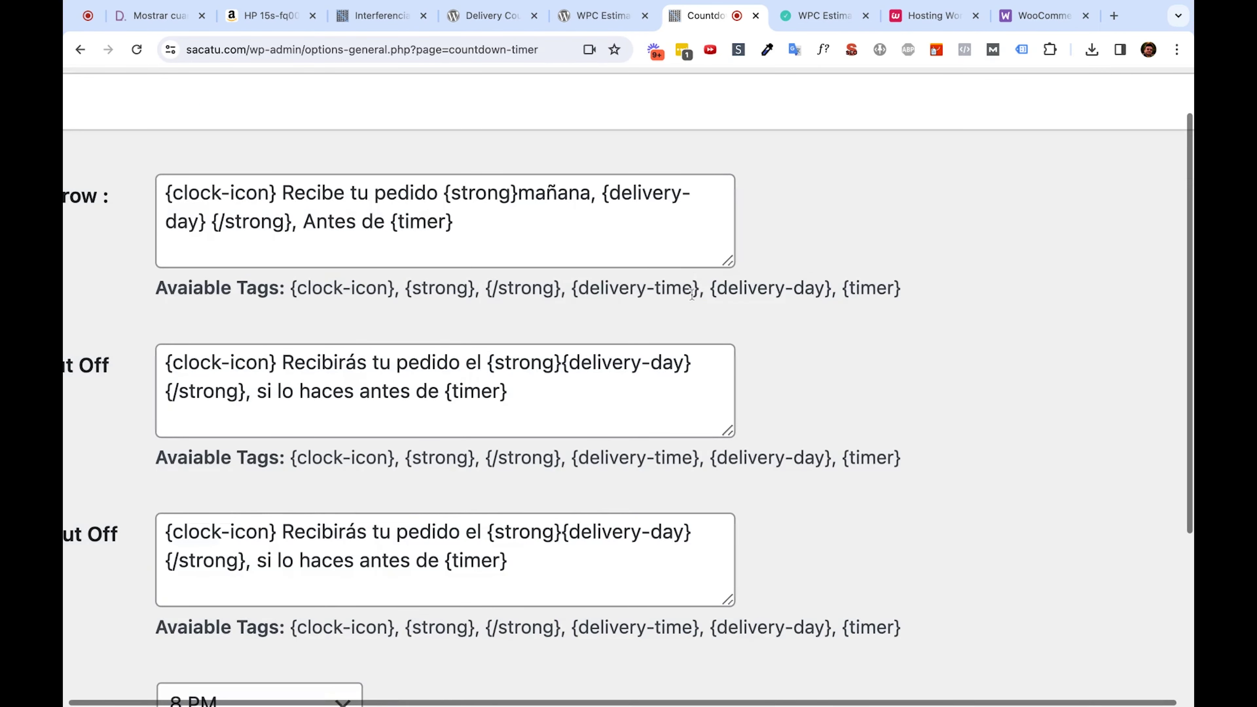
drag(701, 289, 567, 289)
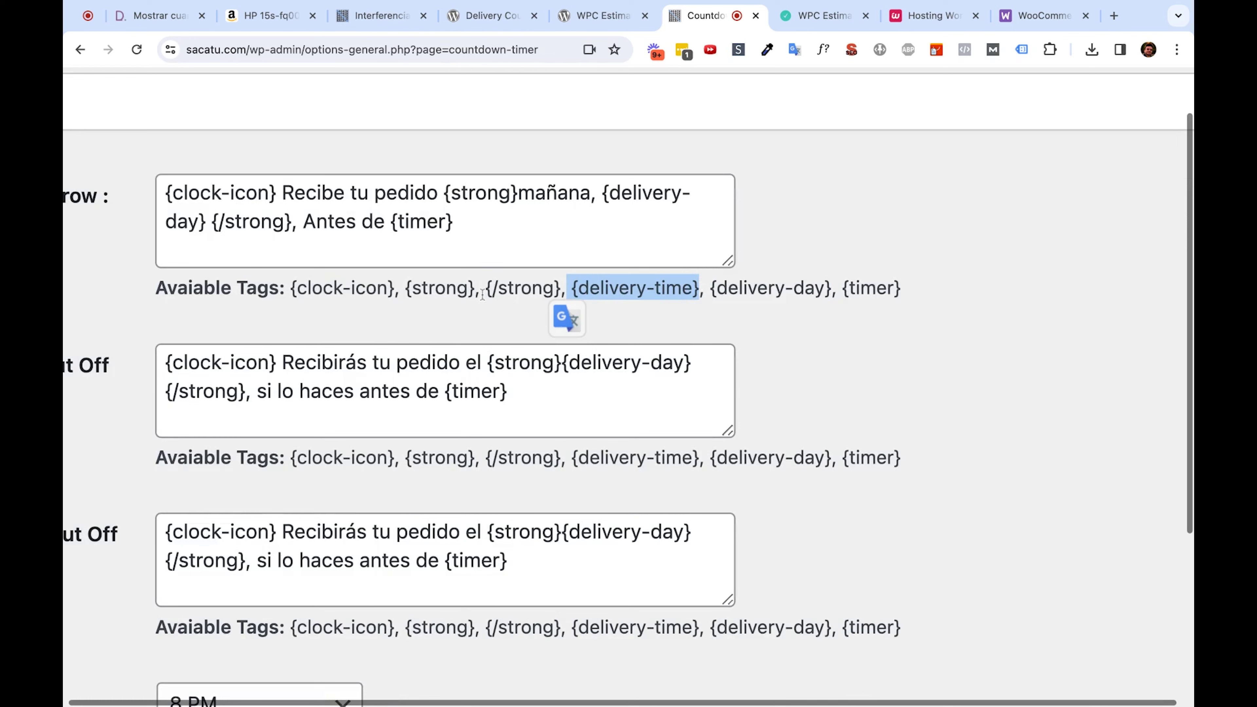
drag(286, 288, 395, 288)
Compare the delivery message on the Interferencias product page with the text templates in the Countdown Timer settings.
click(392, 19)
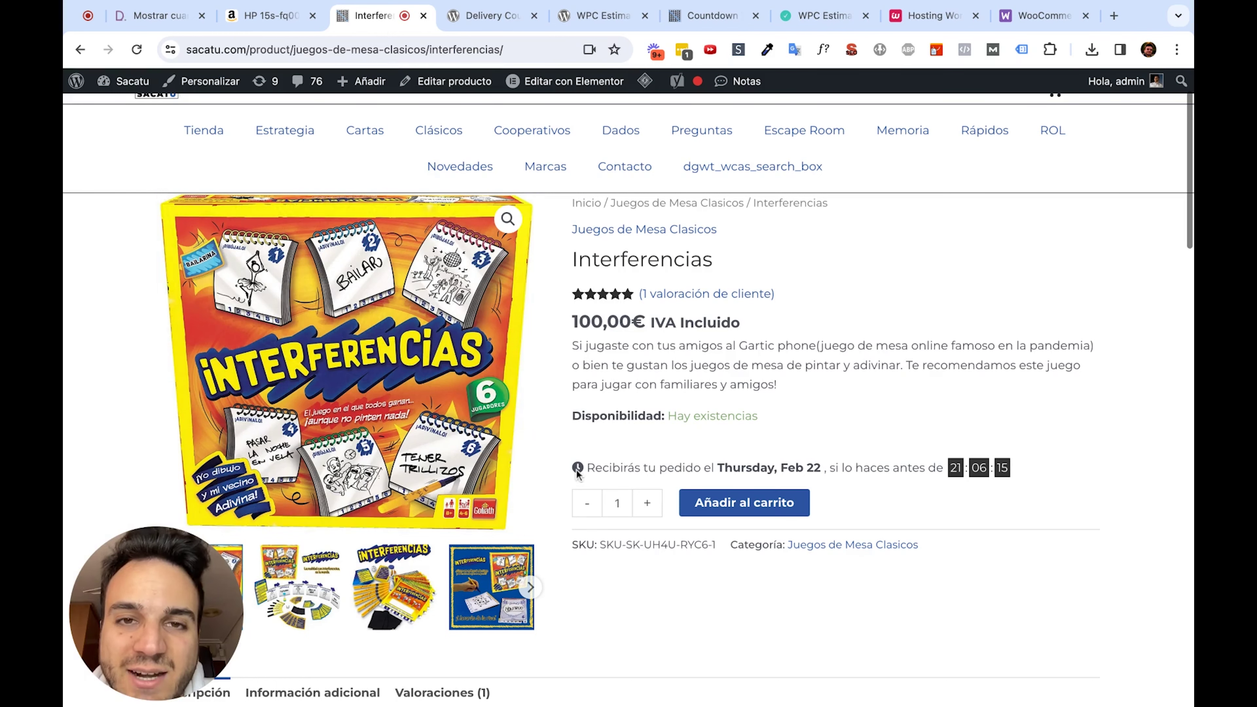
click(710, 6)
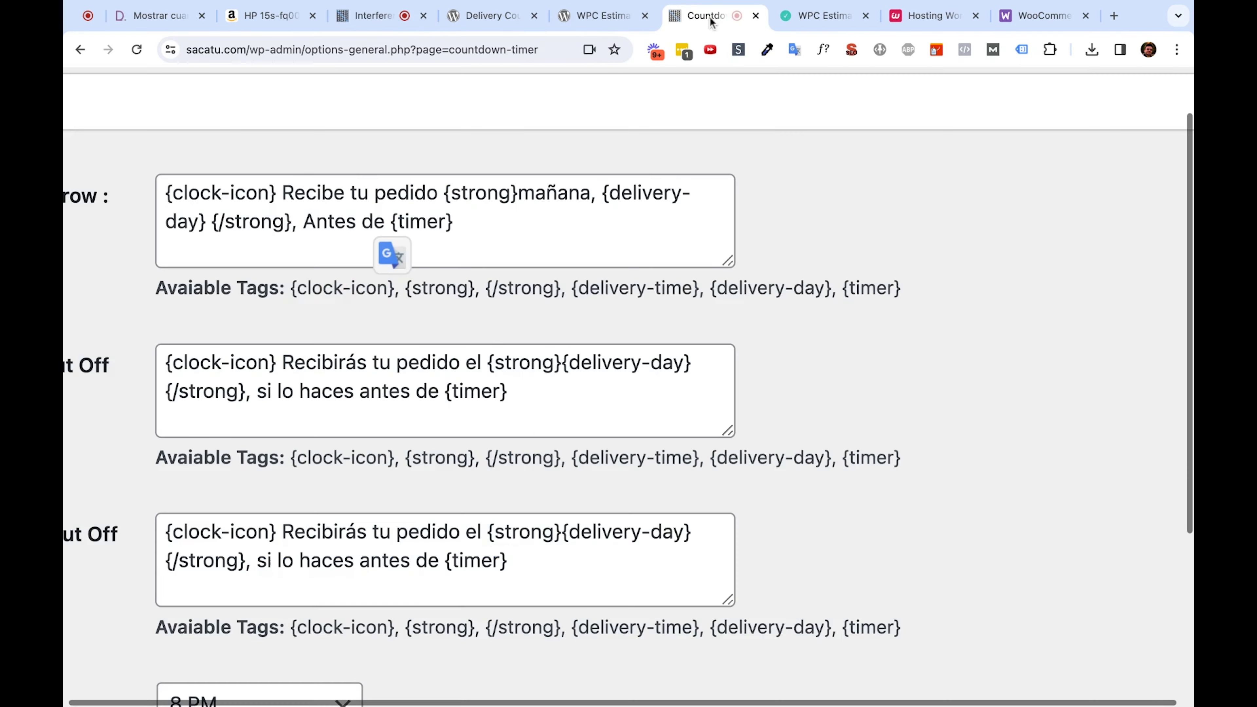
key(ctrl+0)
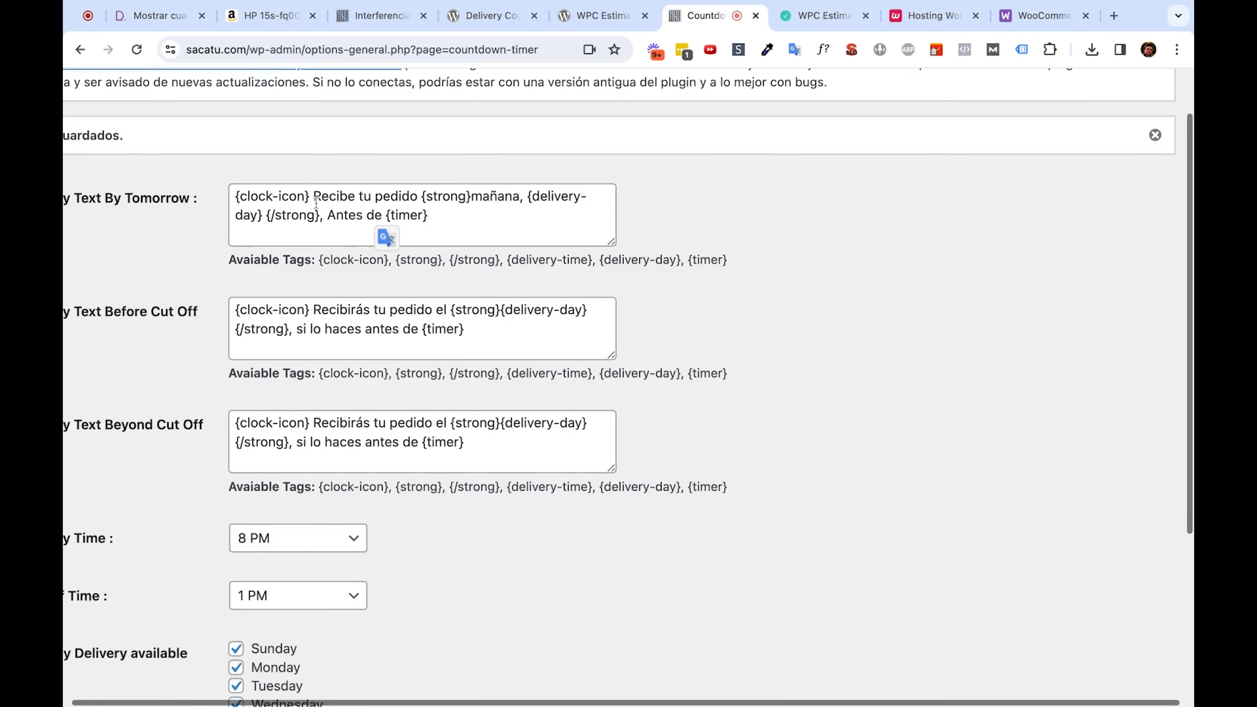
scroll(494, 271, down, 3)
scroll(493, 271, up, 3)
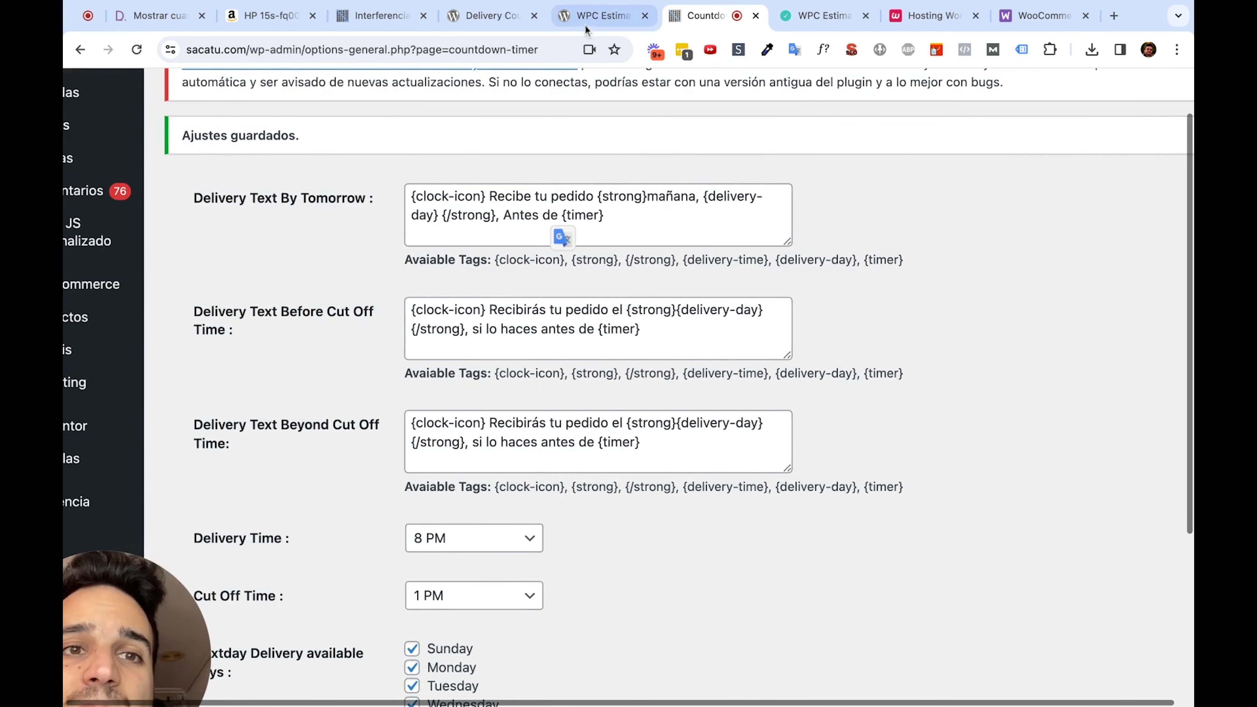
Highlight the delivery date, including its weekday, in the Interferencias product page's delivery message to check its language.
click(395, 25)
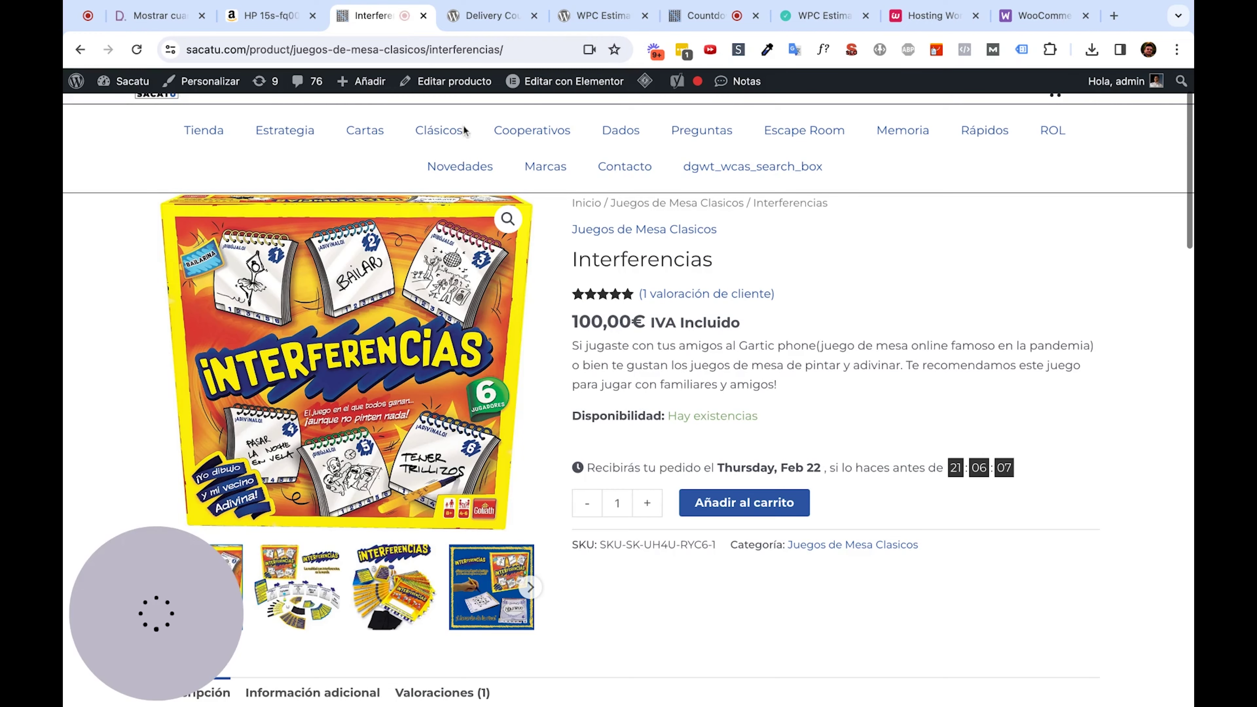
double_click(719, 468)
key(shift+Right)
key(shift+Right)
key(shift+Right)
key(shift+Right)
key(shift+Right)
key(shift+Right)
key(shift+Right)
key(shift+Right)
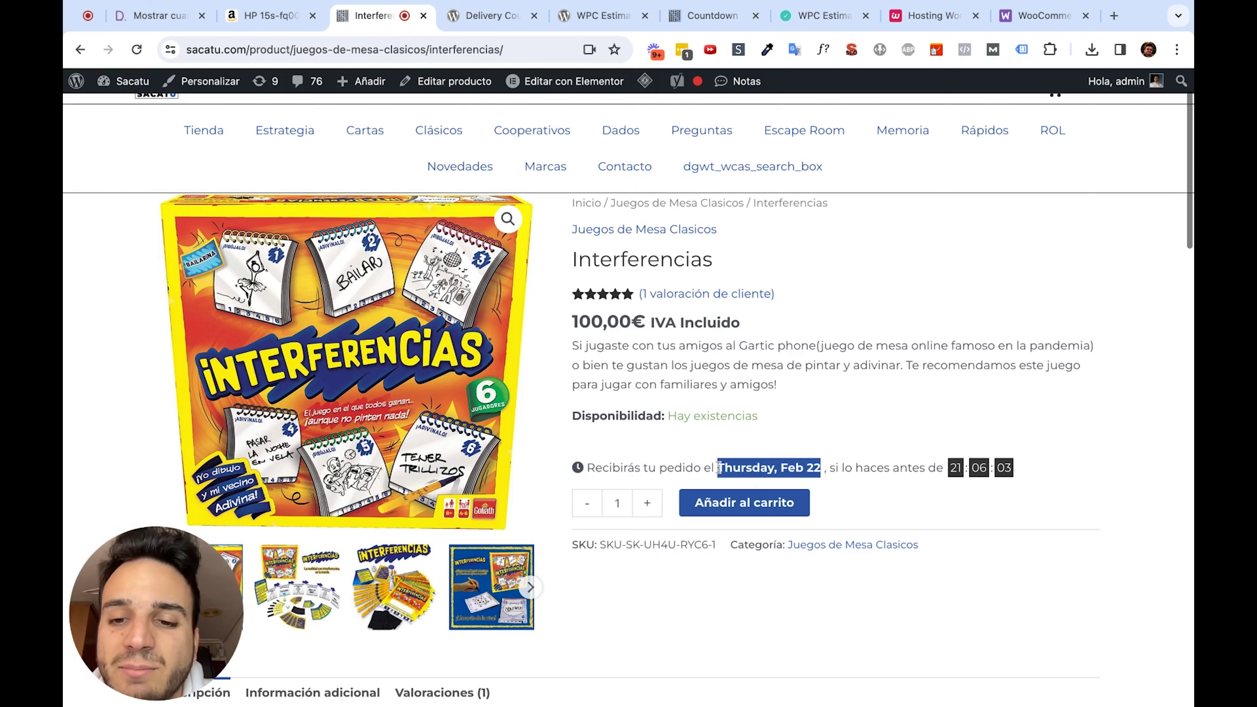
click(761, 466)
double_click(773, 469)
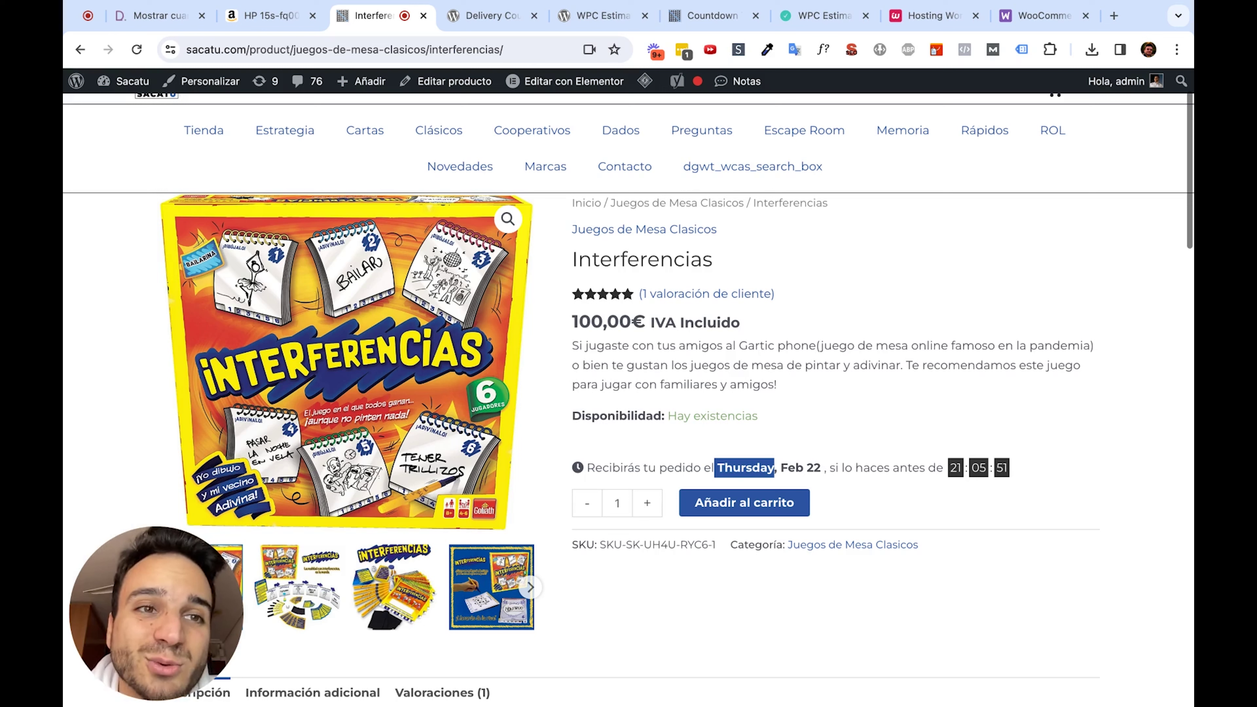
Review the cut-off time, next-day delivery days and timer placement options in the Countdown Timer settings.
mouse_move(563, 82)
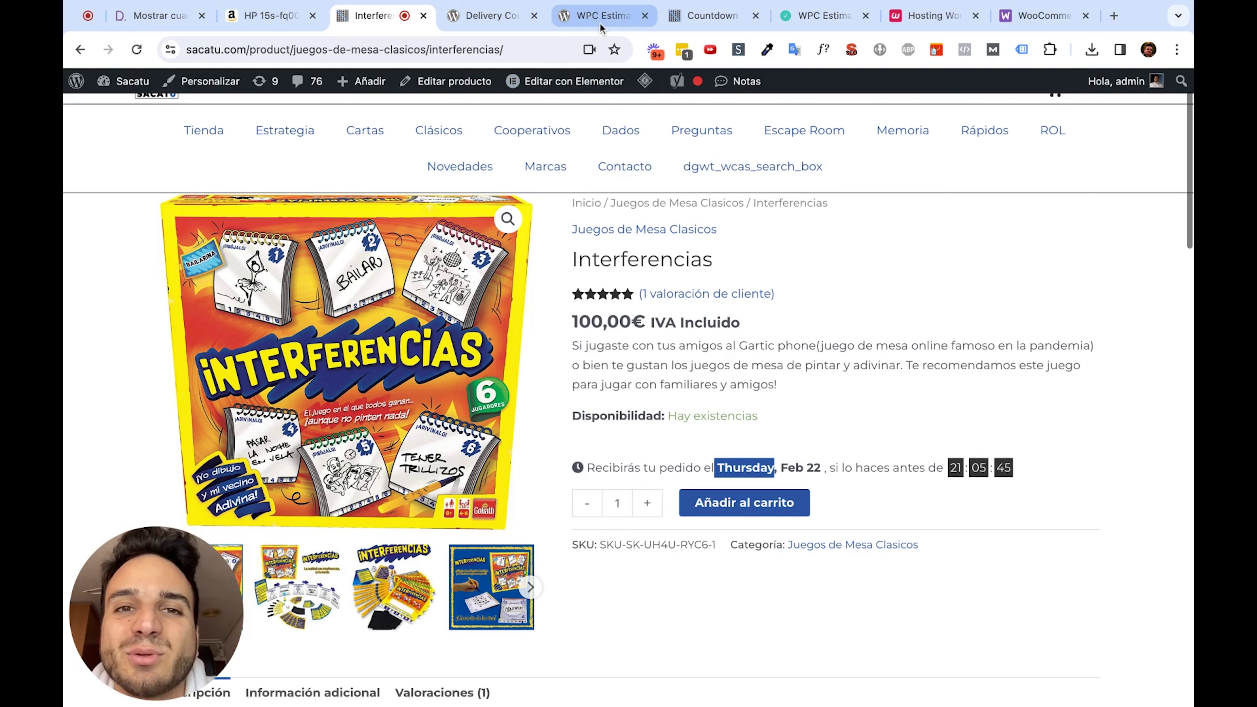
click(713, 15)
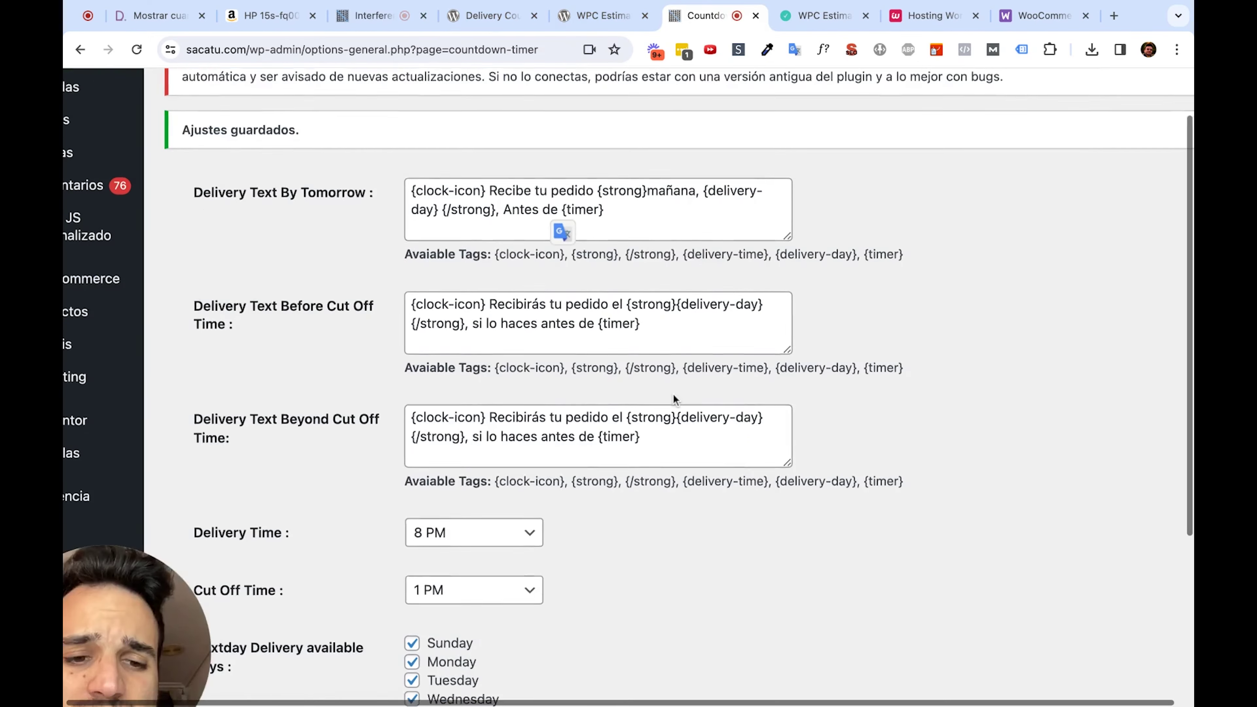
scroll(673, 394, down, 5)
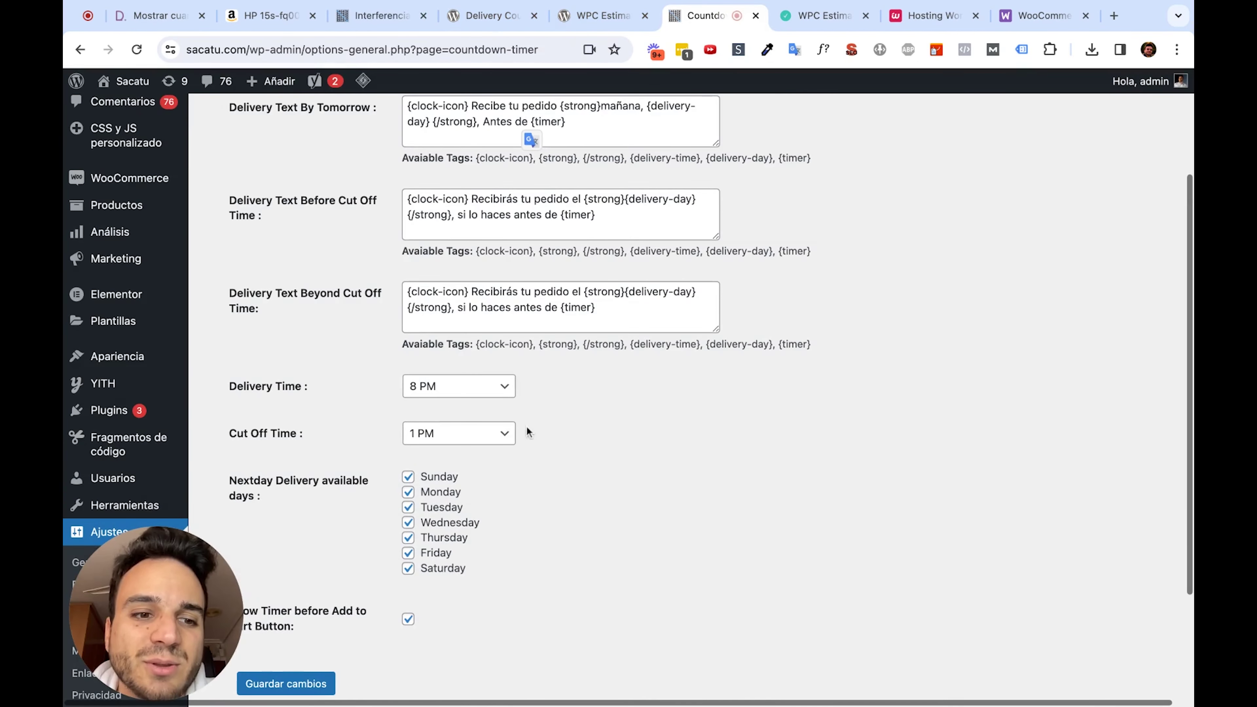
click(498, 435)
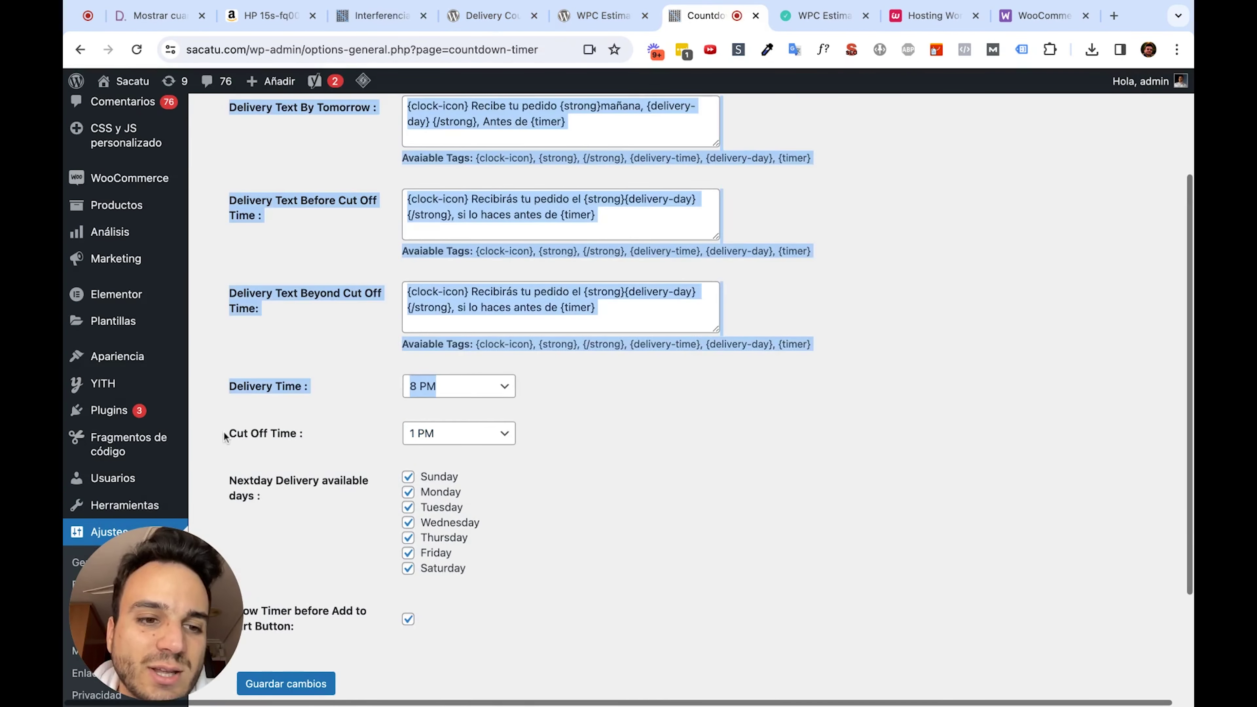
click(297, 438)
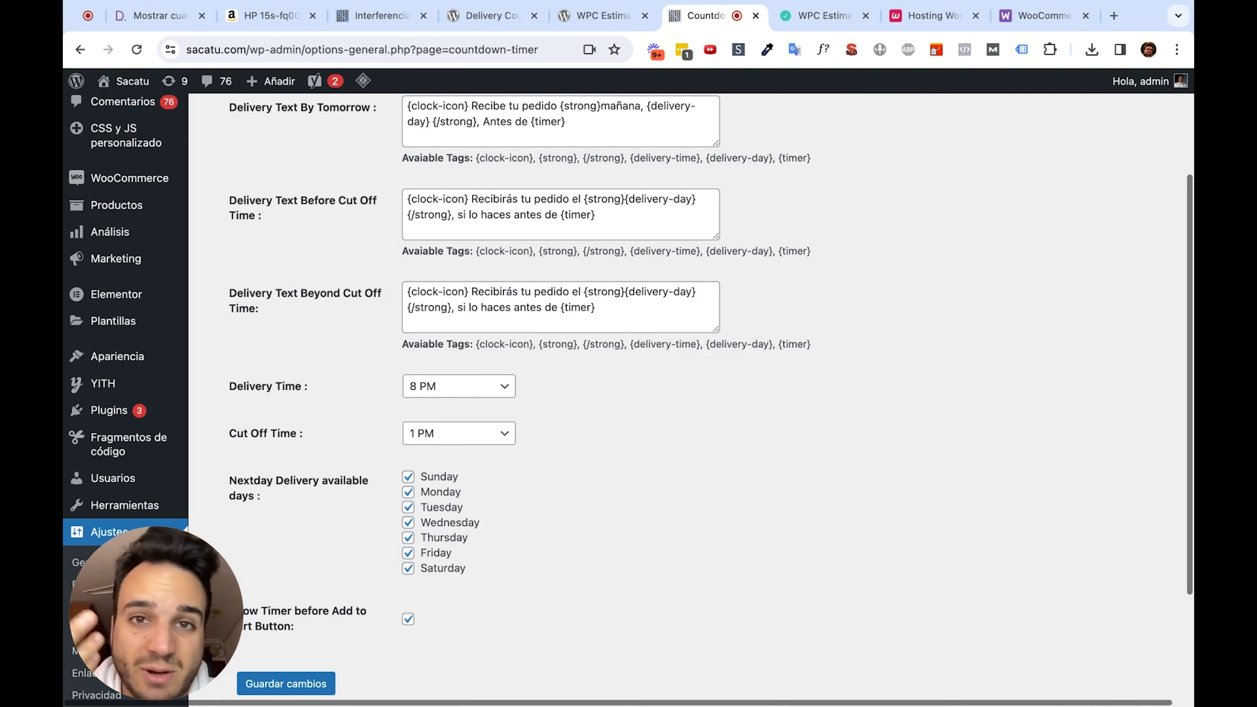
scroll(504, 339, down, 1)
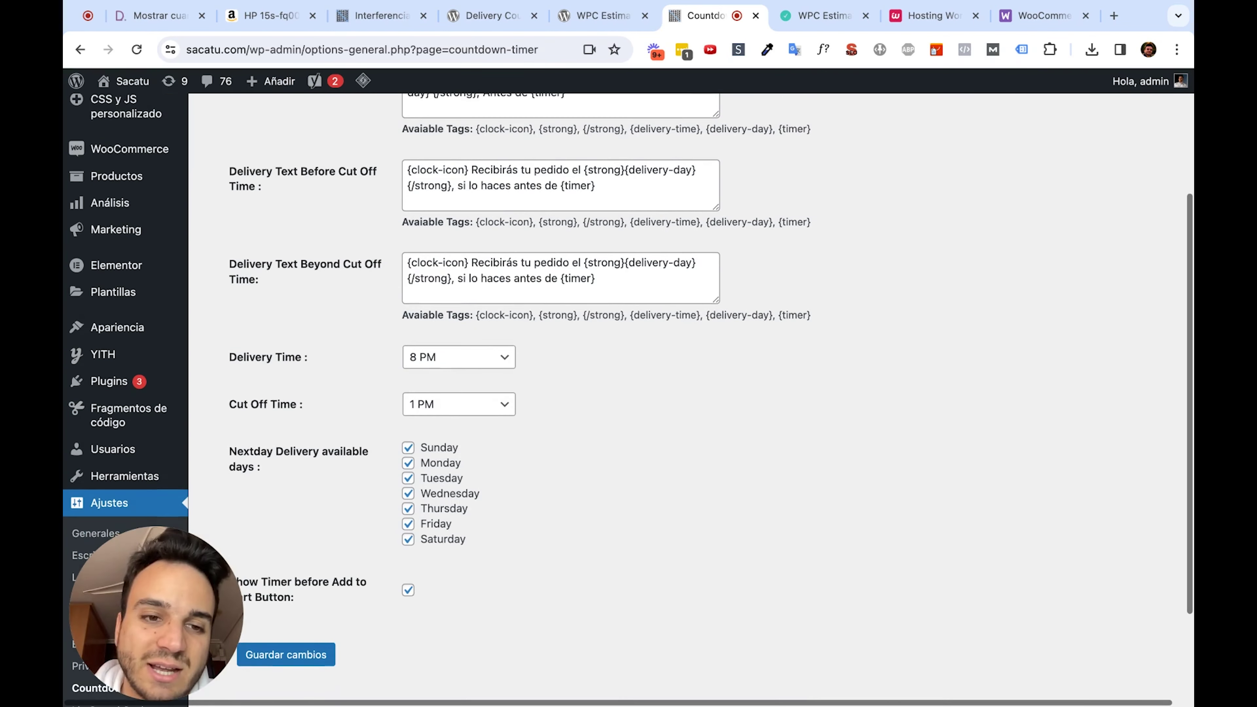
scroll(276, 379, down, 3)
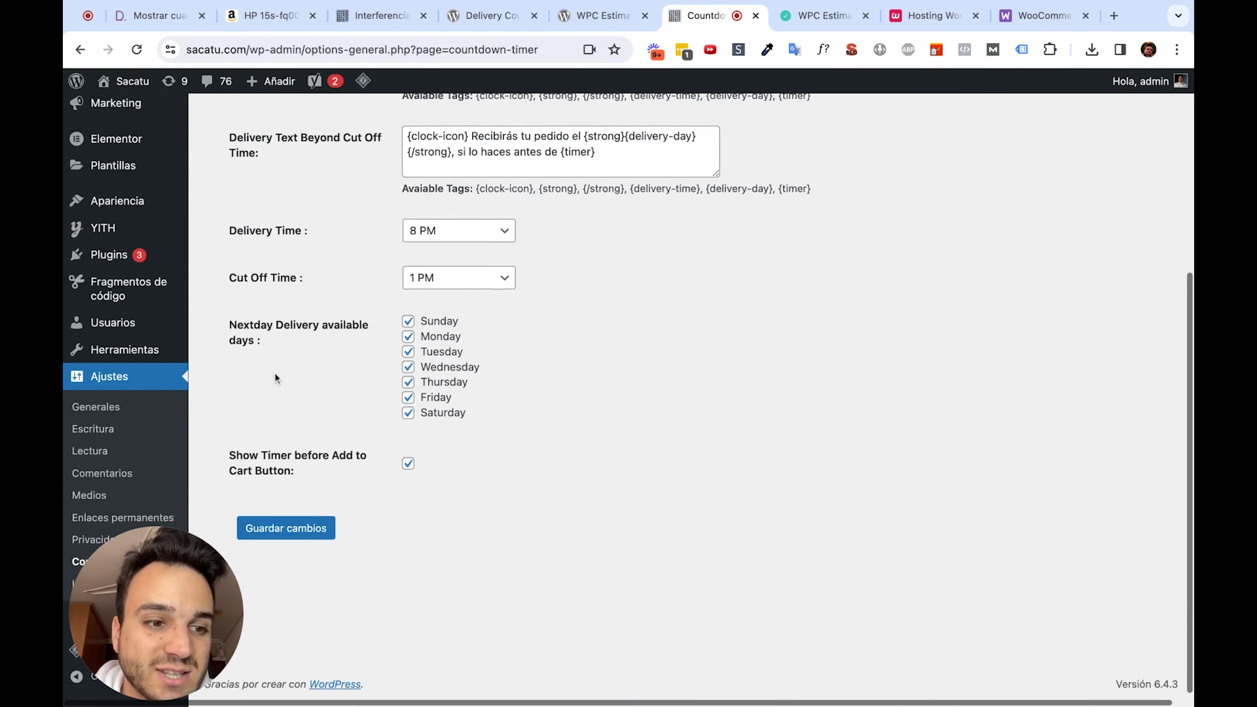
Open the site's general settings separately and check the universal time shown under the time zone setting.
super+click(126, 419)
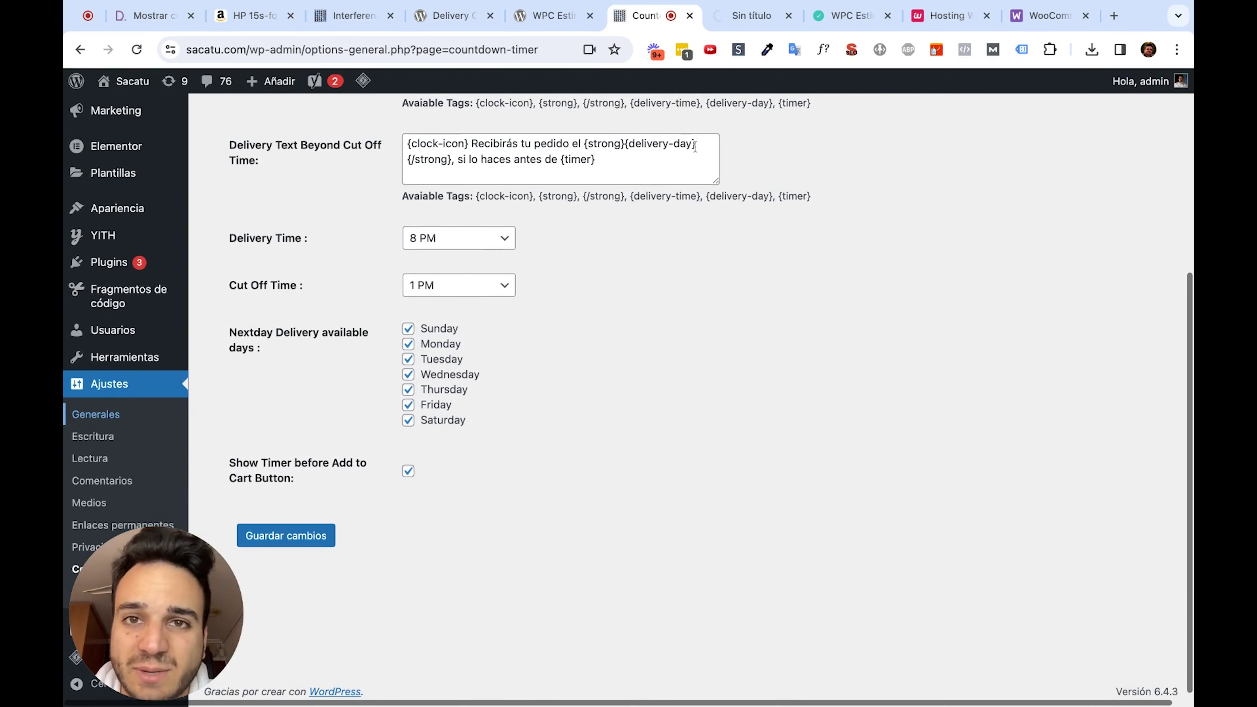
click(754, 28)
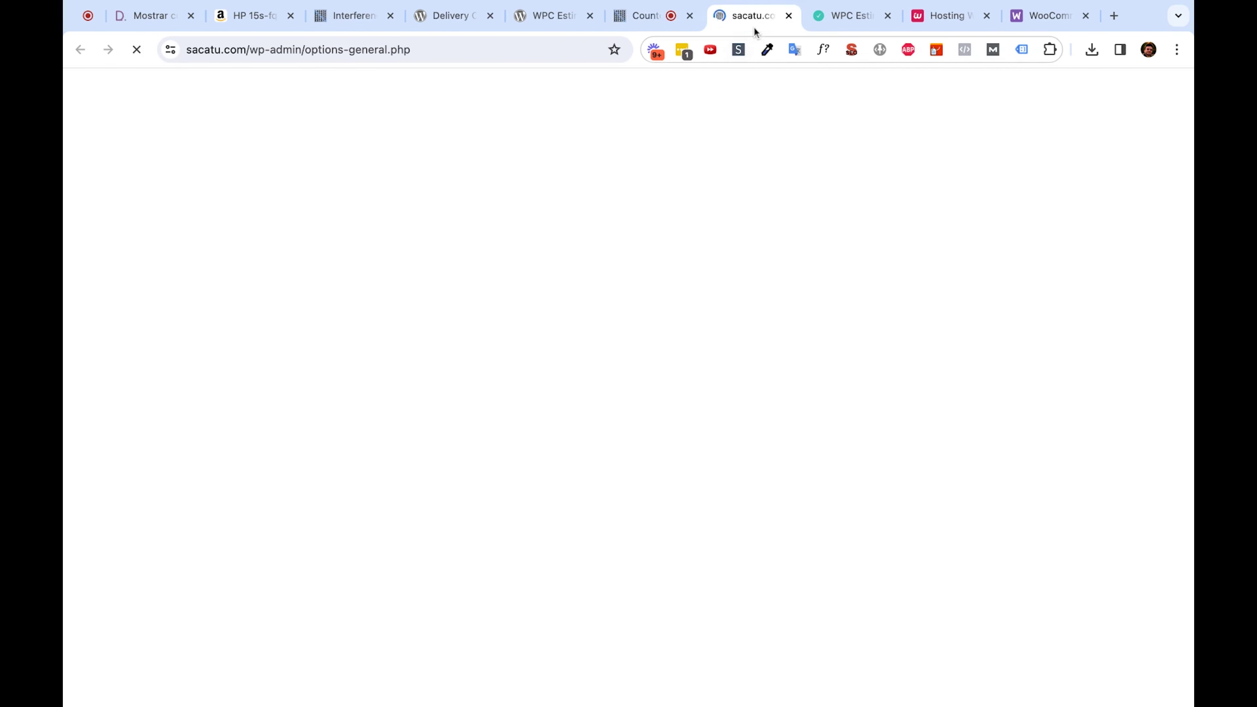
scroll(731, 387, down, 5)
scroll(731, 386, down, 3)
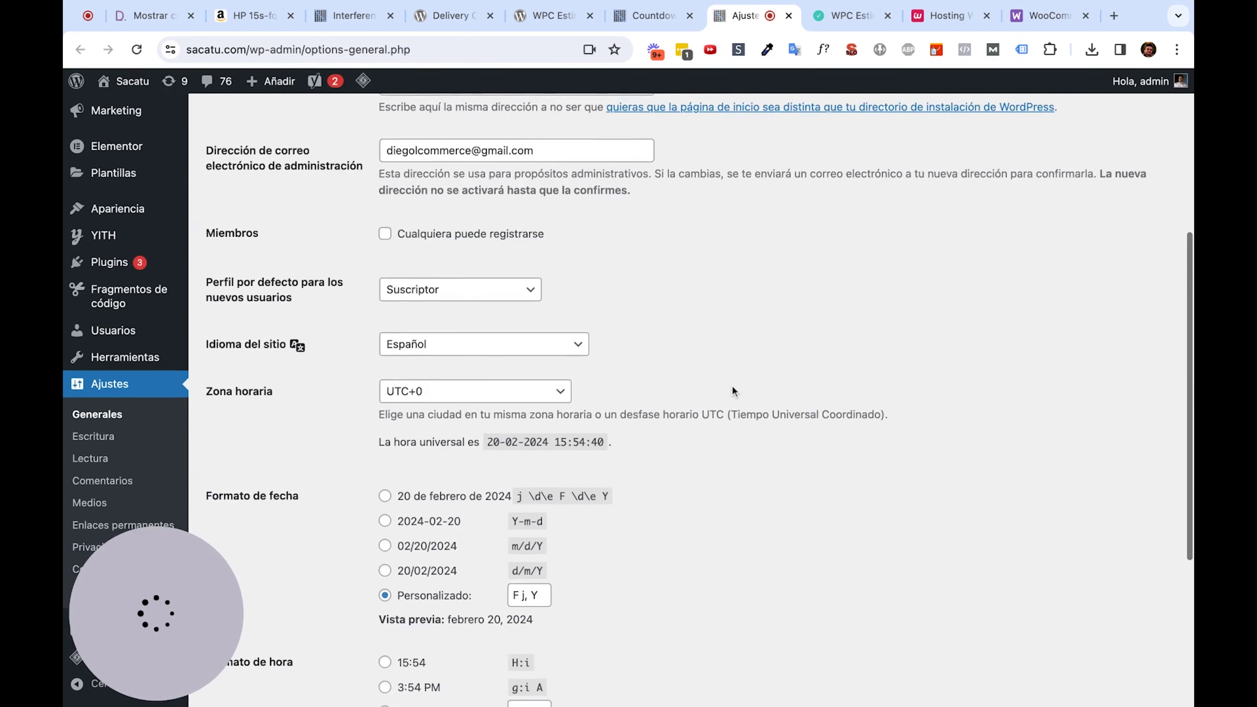
mouse_move(557, 380)
mouse_down()
mouse_move(570, 381)
mouse_move(556, 381)
mouse_up()
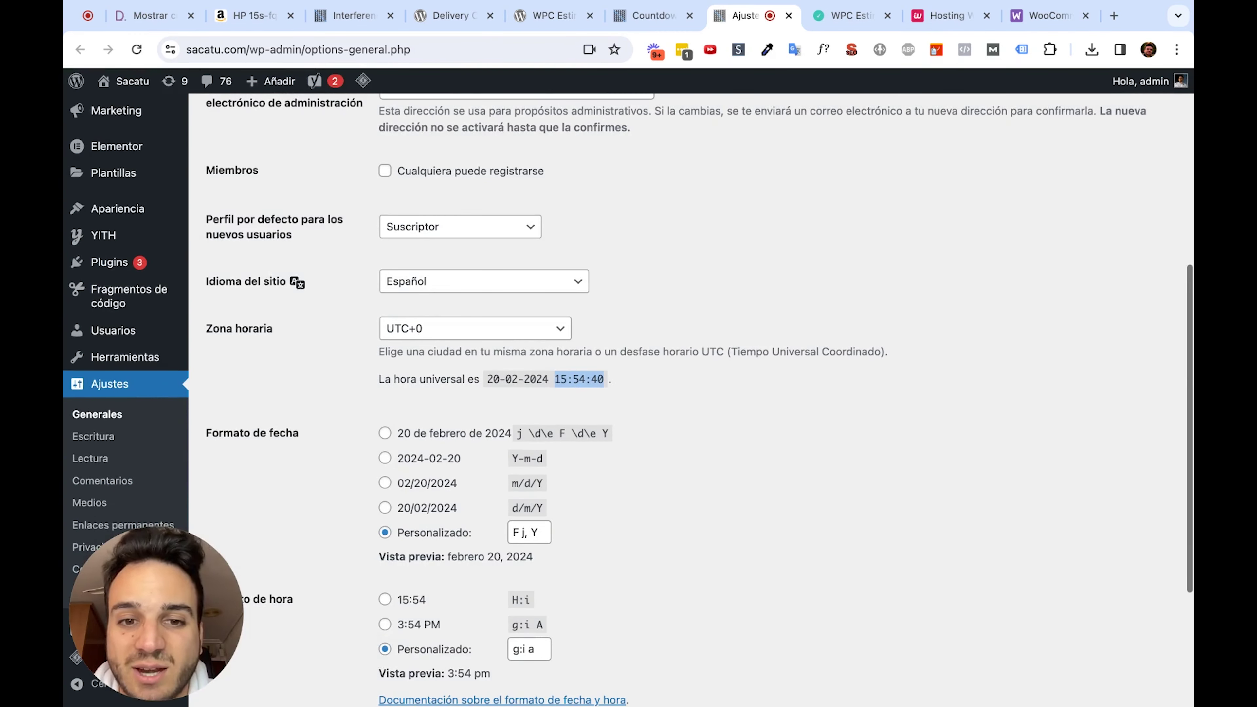
Set the Cut Off Time in the Countdown Timer settings to 3 PM and compare it with the site's time in the general settings.
click(663, 16)
scroll(547, 242, up, 3)
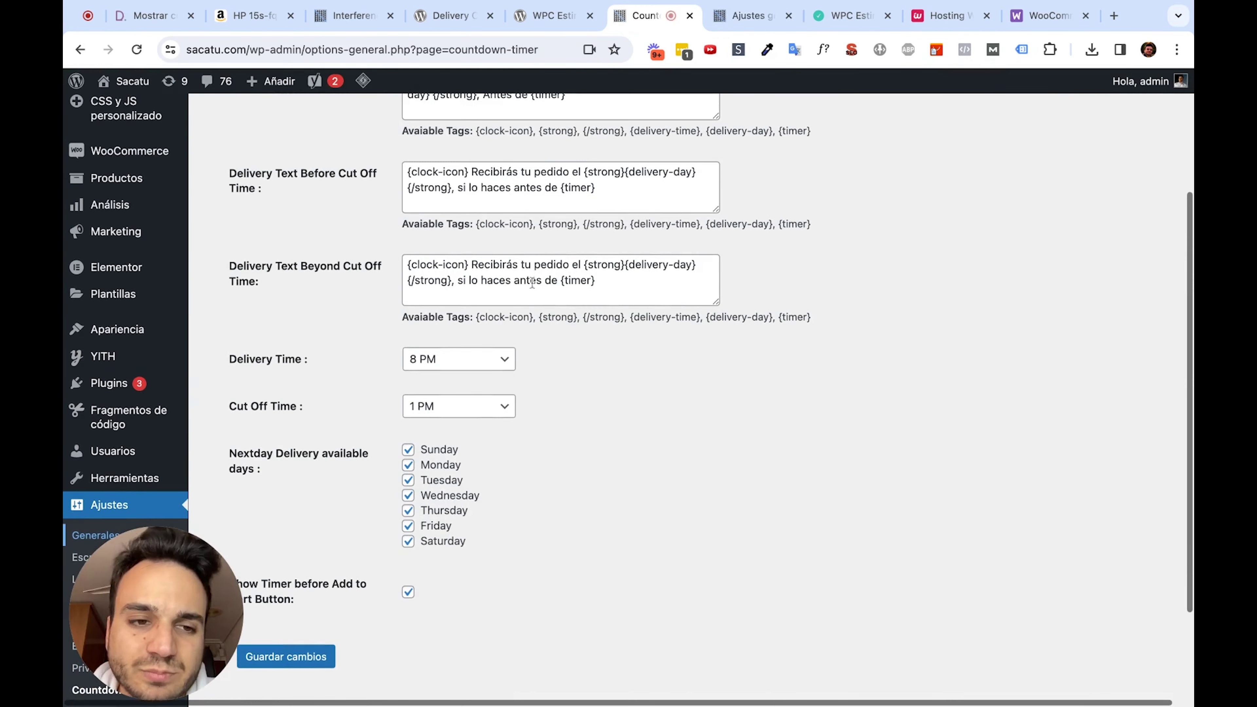
click(470, 407)
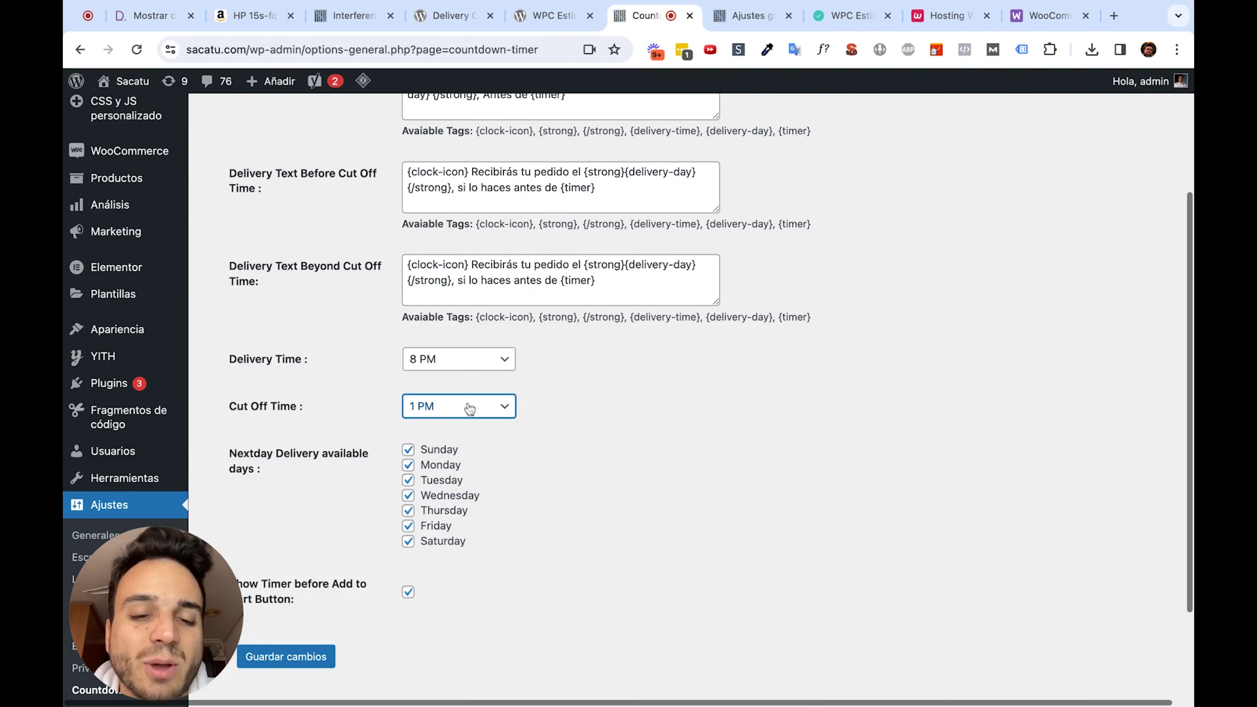
key(Down)
key(Down)
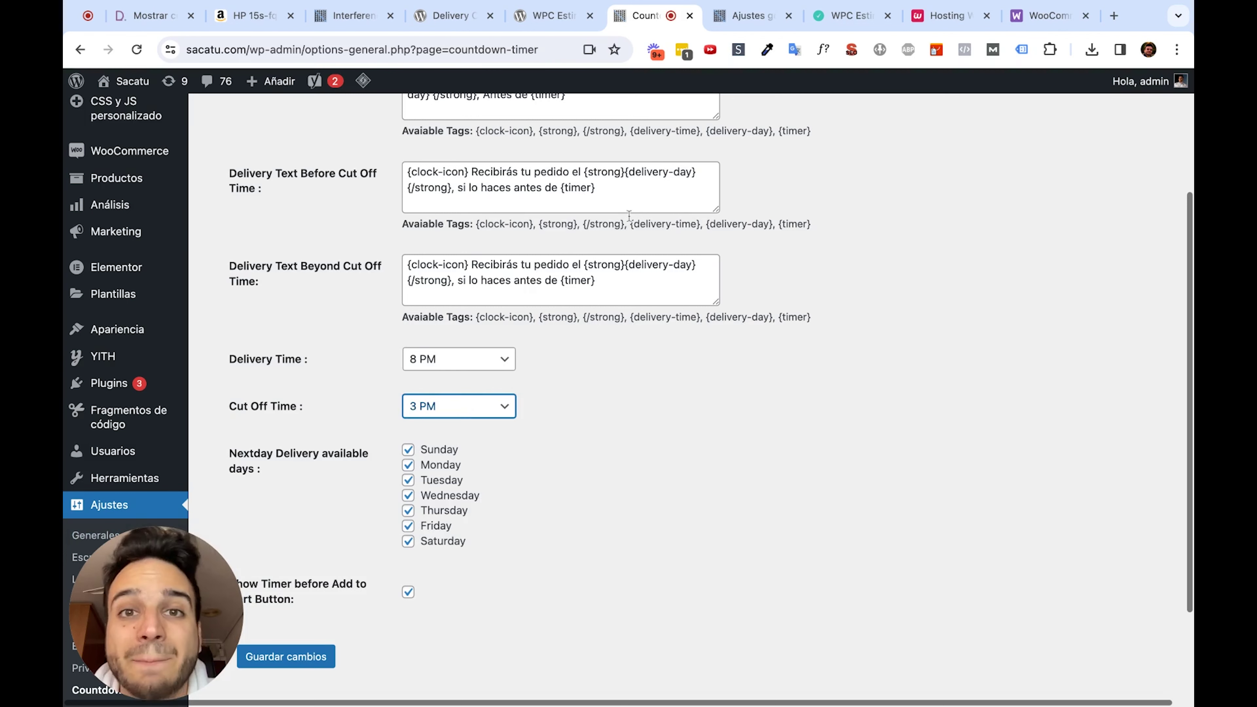
click(740, 16)
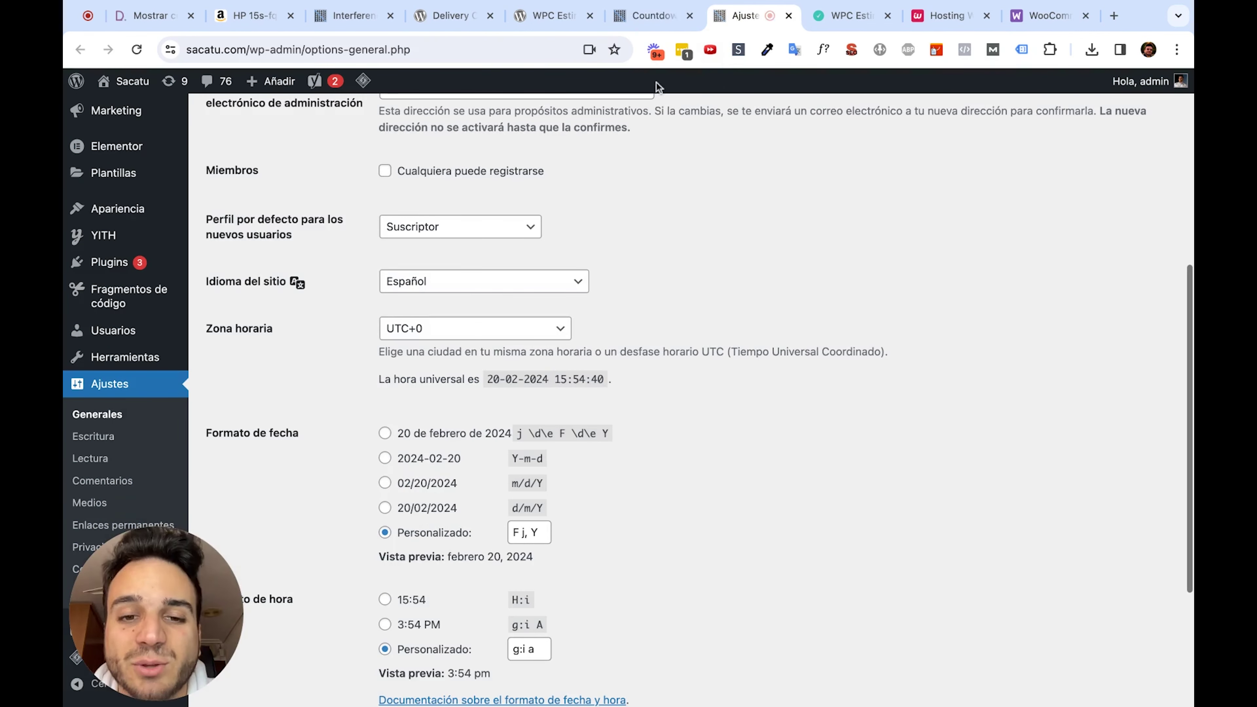
click(652, 16)
Review the delivery text templates, highlighting the Delivery Text Beyond Cut Off Time label and the Delivery Text By Tomorrow message.
scroll(629, 312, up, 2)
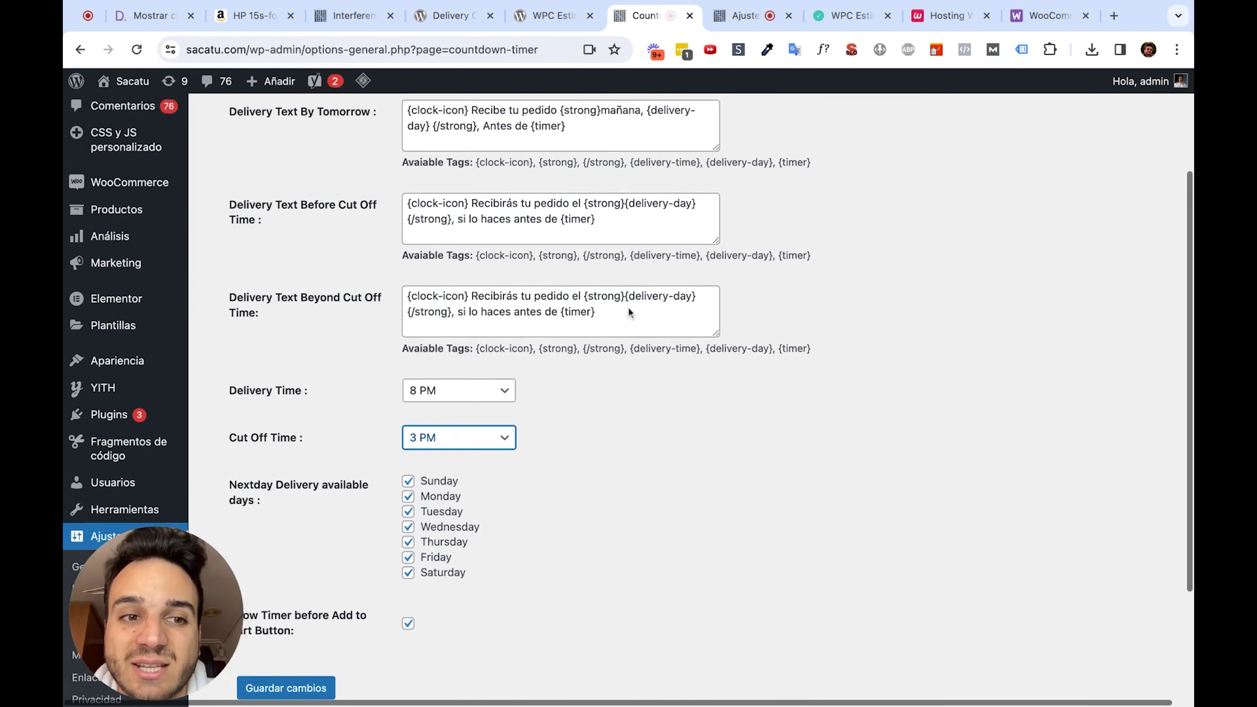
scroll(627, 311, up, 2)
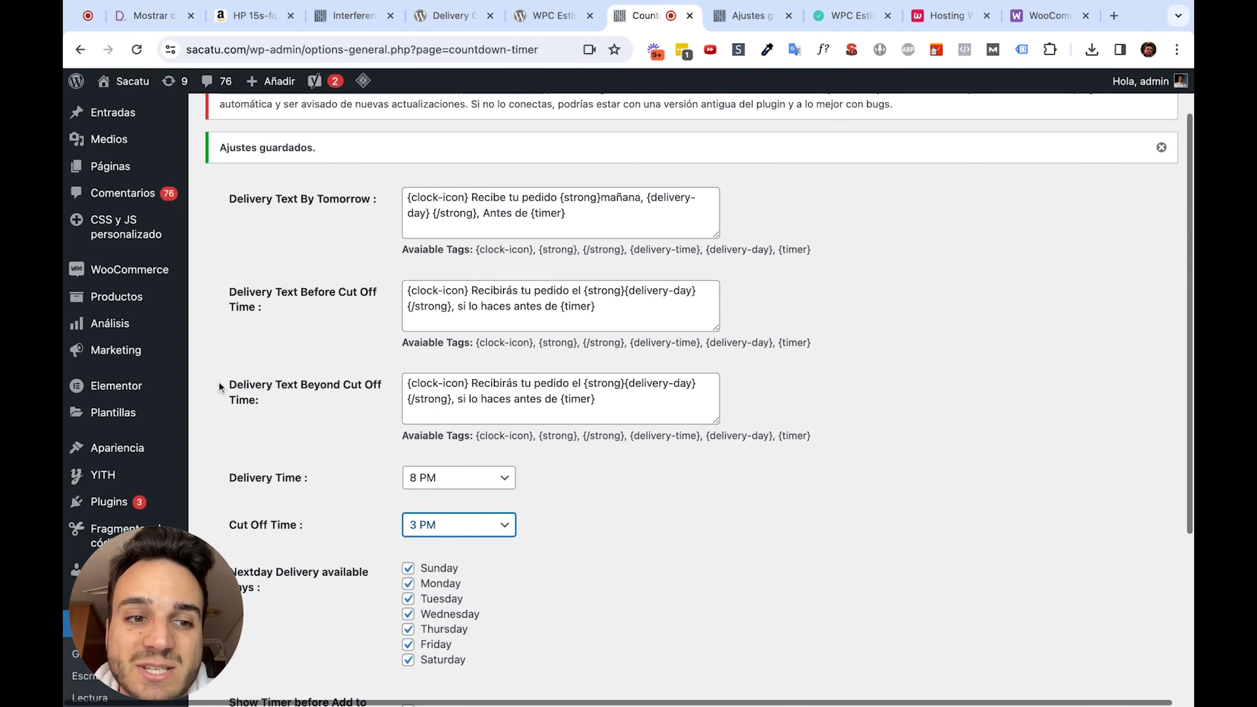
drag(219, 382, 219, 380)
click(329, 397)
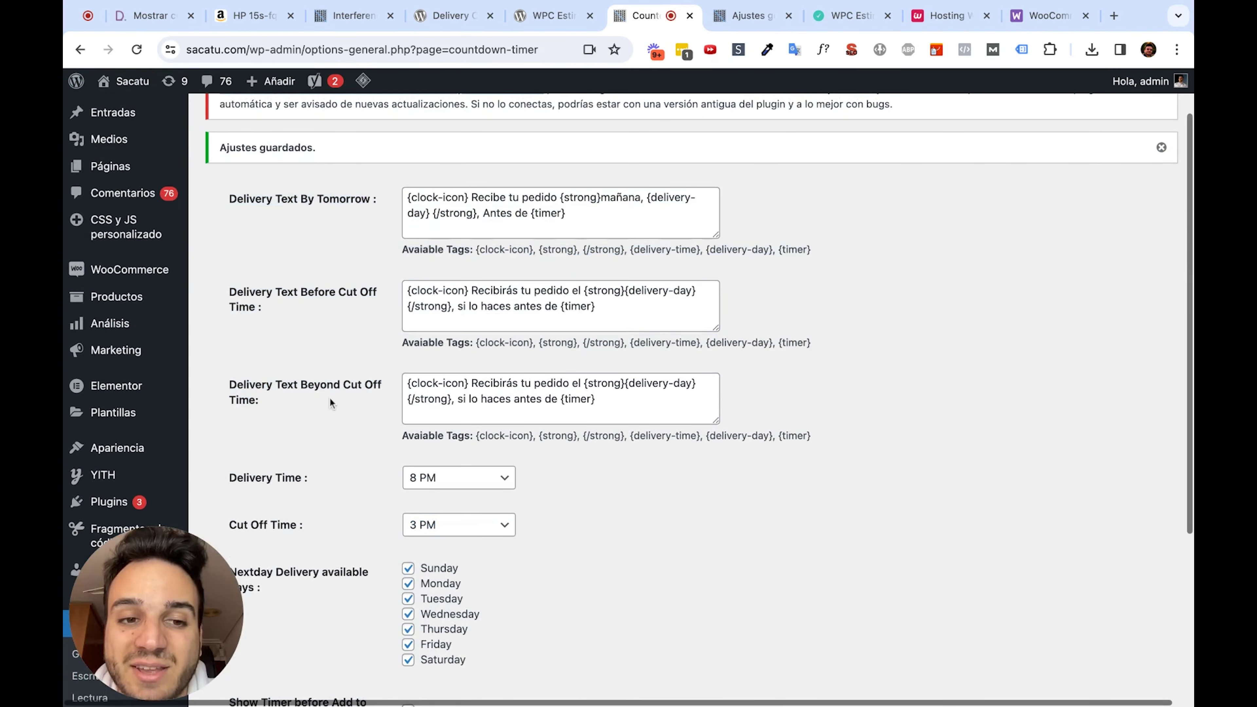
triple_click(288, 405)
click(292, 364)
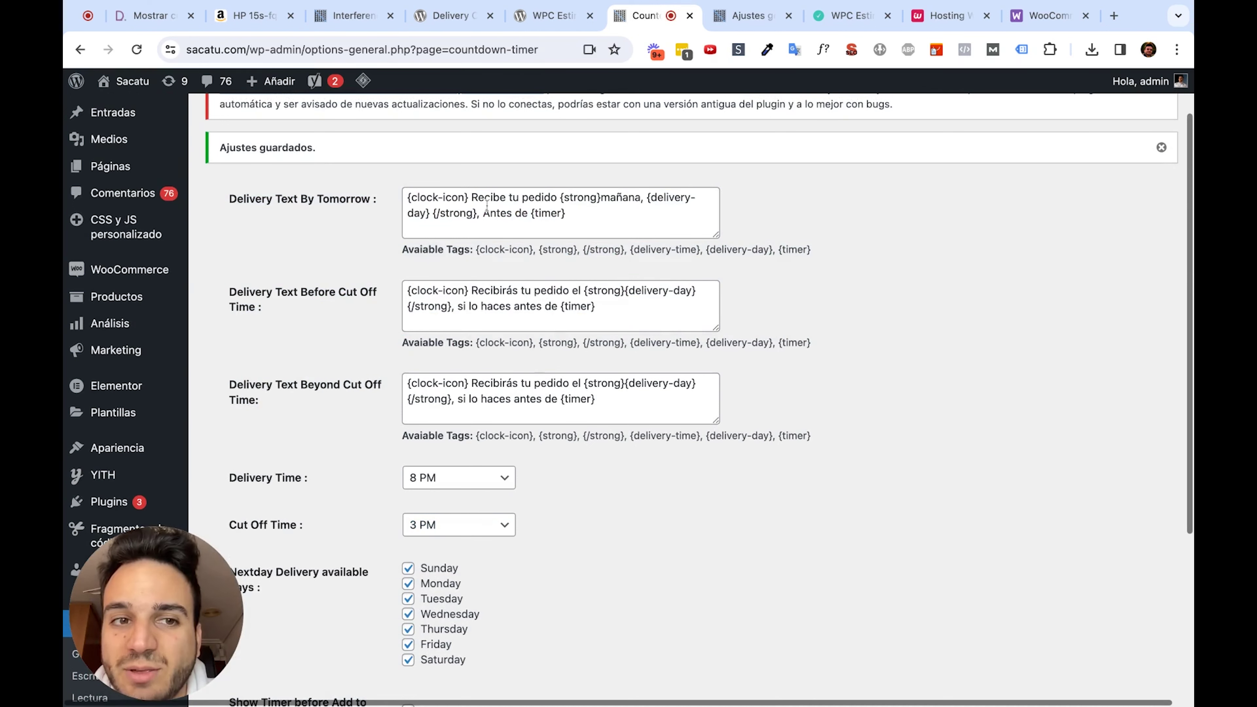
click(469, 200)
key(shift+super+Down)
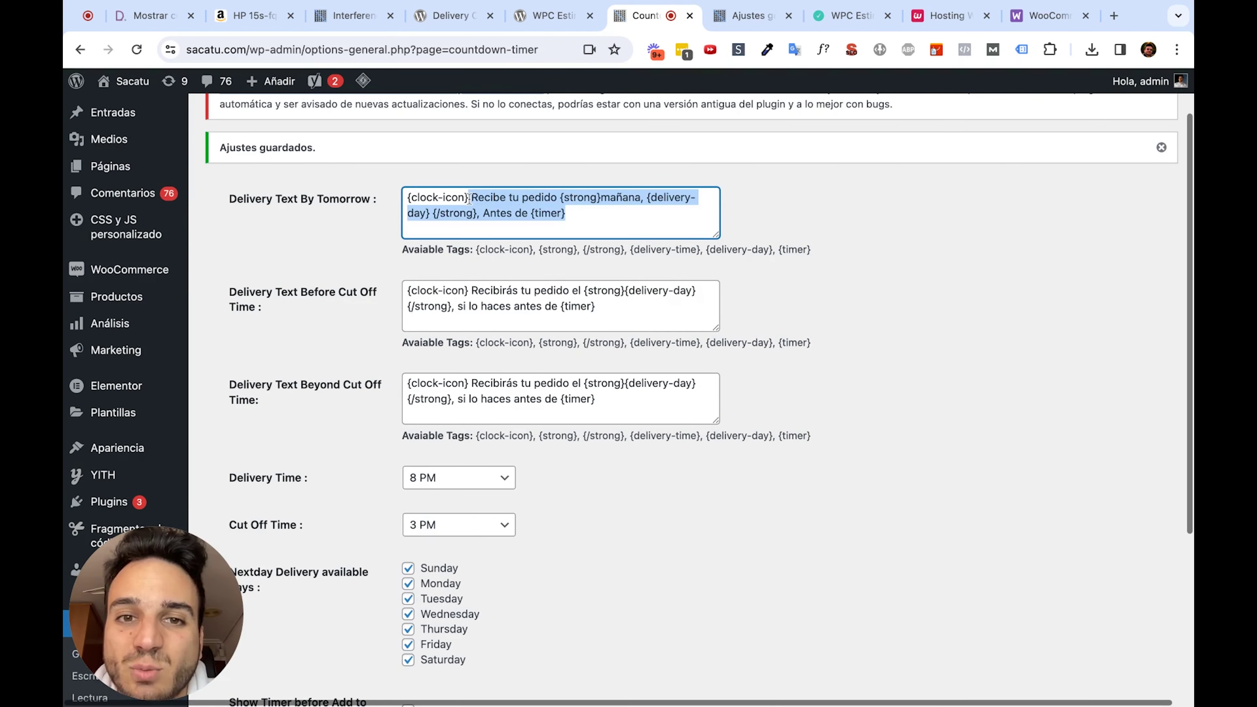
click(878, 341)
Exclude Sunday and Saturday from the next-day delivery days and save the Countdown Timer settings.
scroll(878, 341, down, 4)
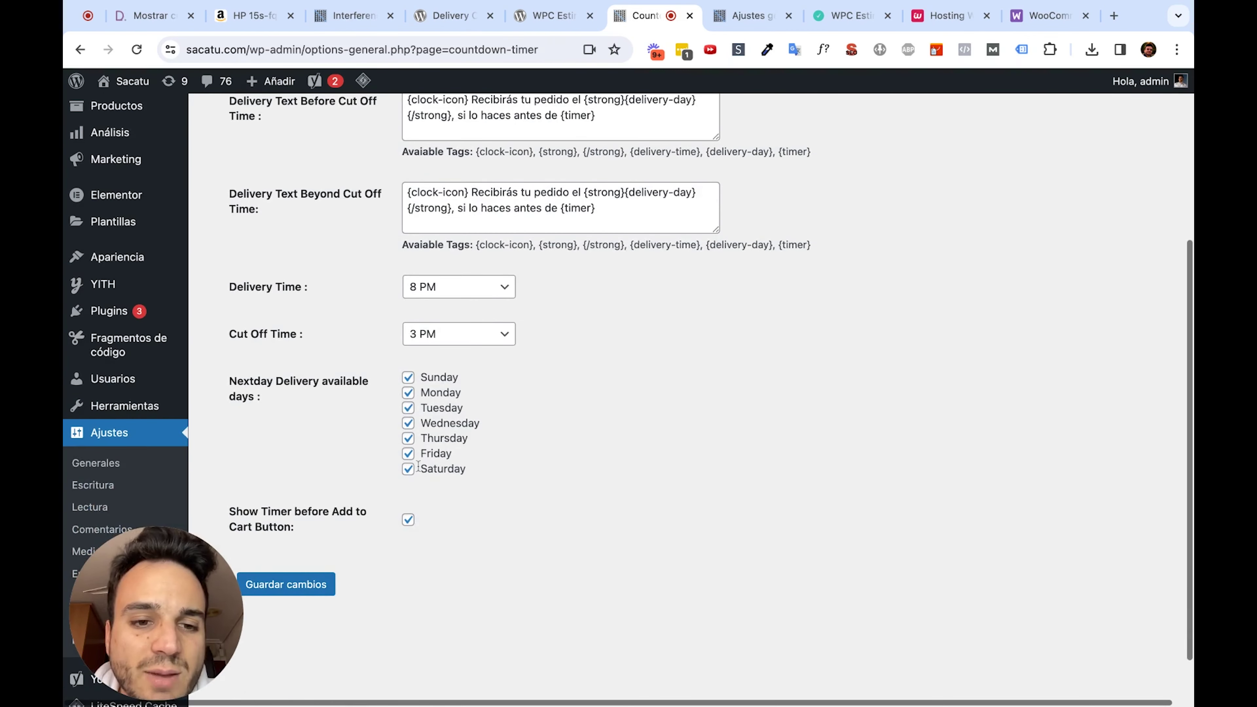
scroll(415, 469, up, 5)
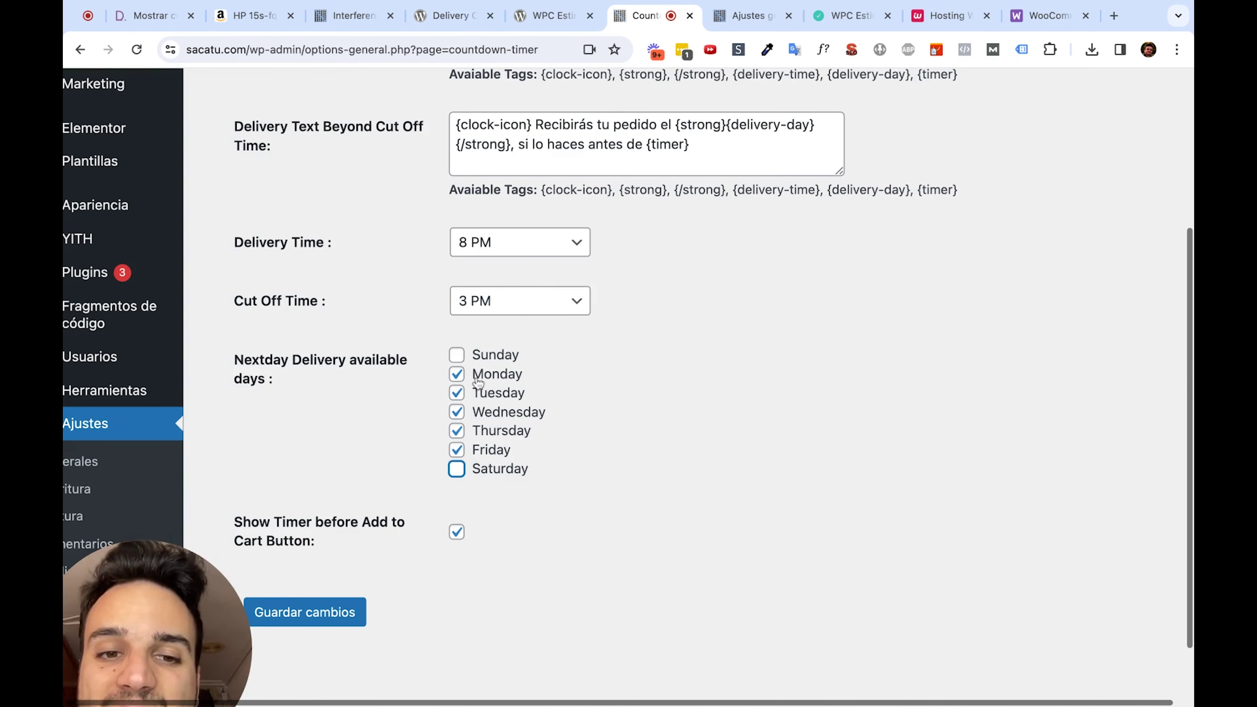
click(346, 619)
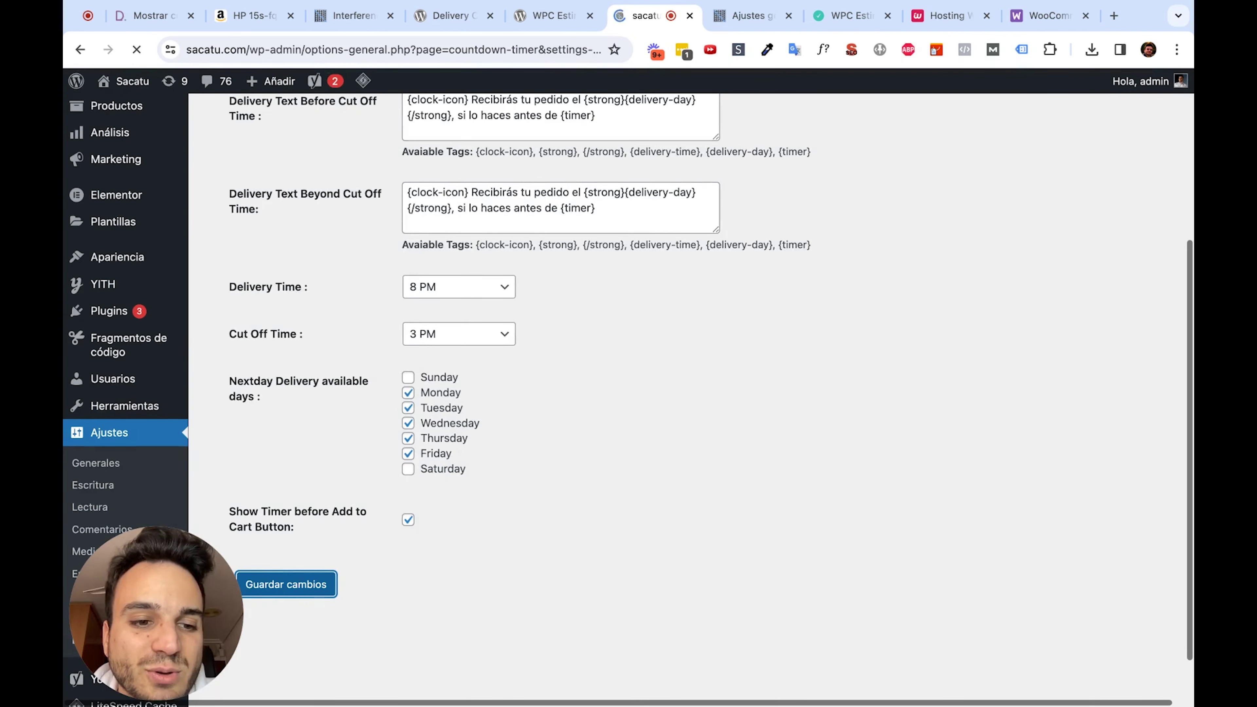
scroll(628, 396, down, 10)
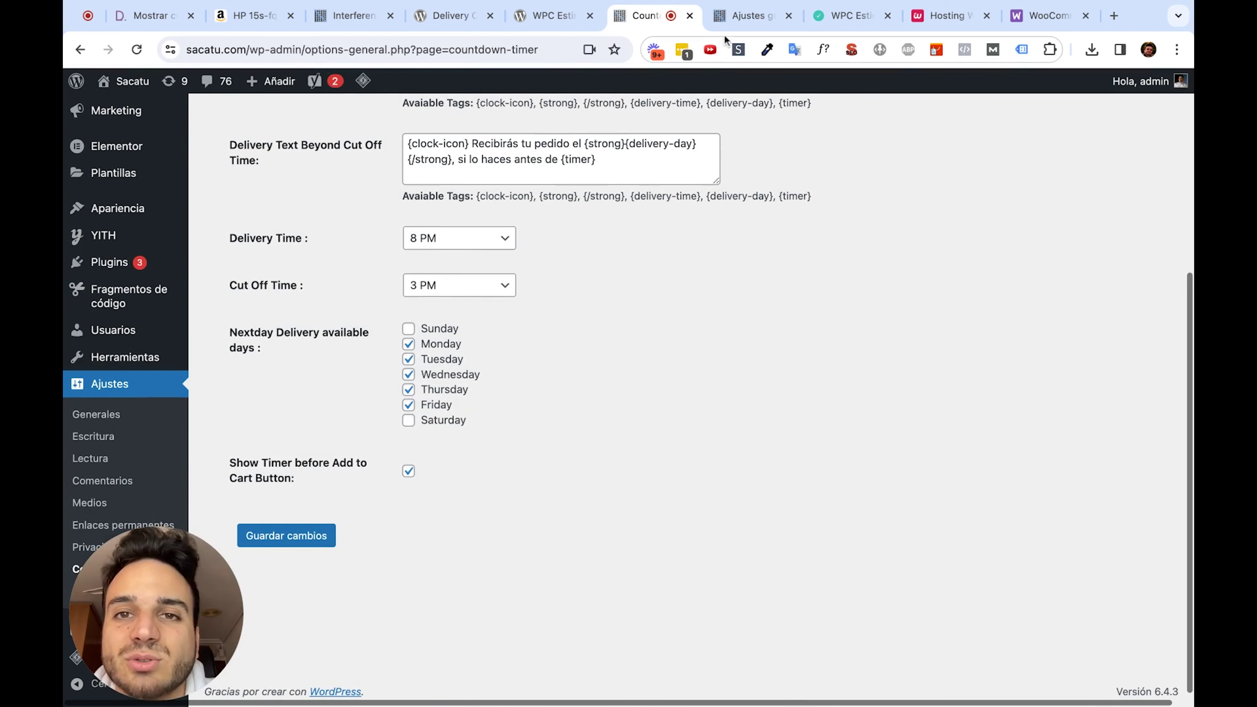
Place the Interferencias product page beside the Countdown Timer settings and check its delivery message and countdown.
click(347, 16)
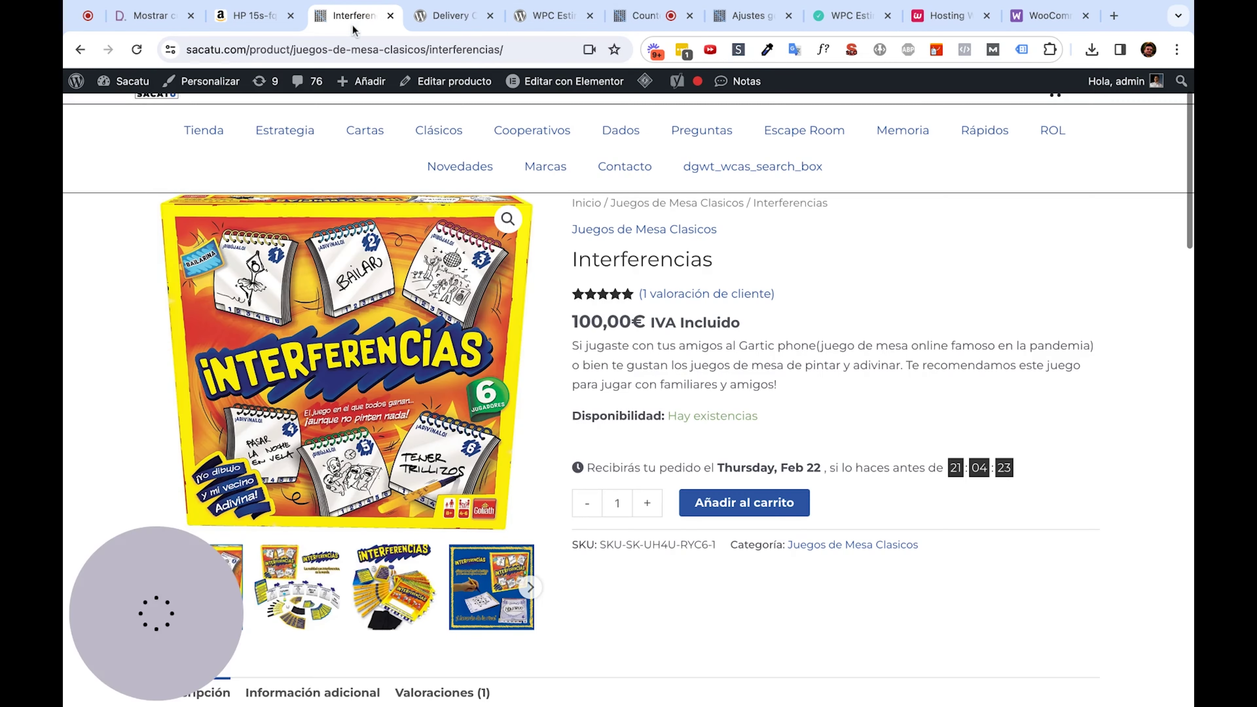
drag(327, 19, 537, 17)
scroll(742, 356, down, 1)
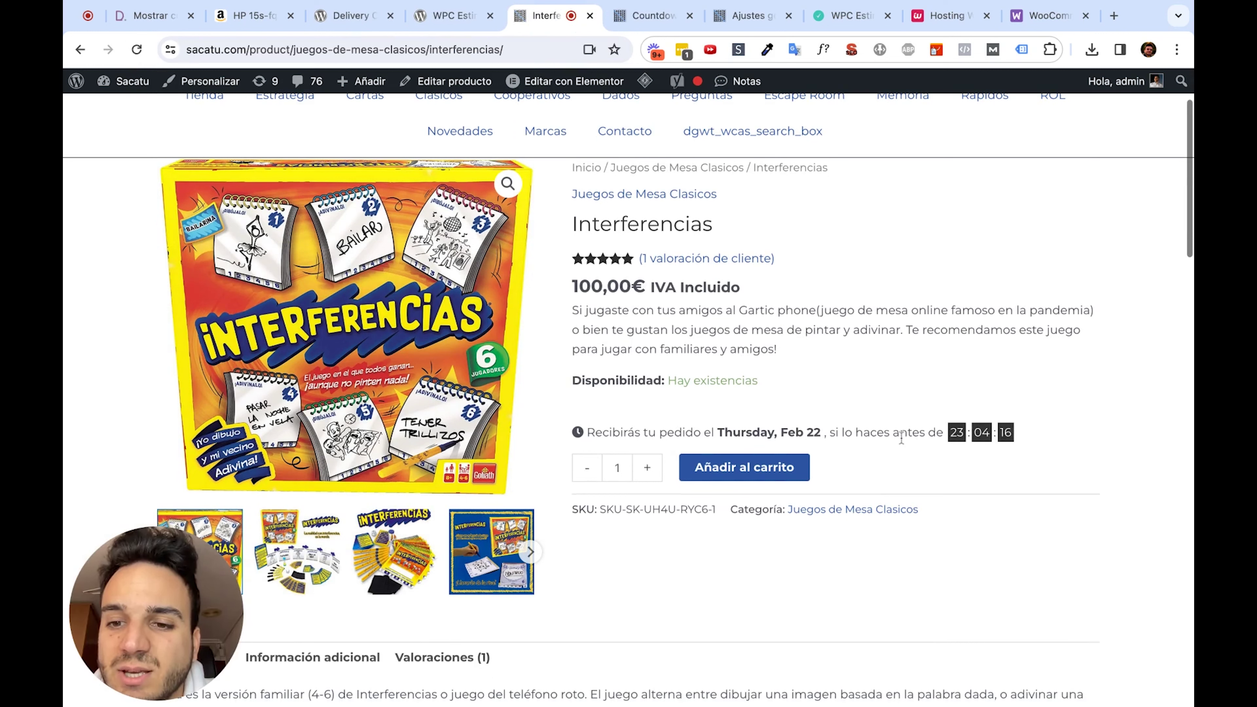
drag(899, 433, 996, 435)
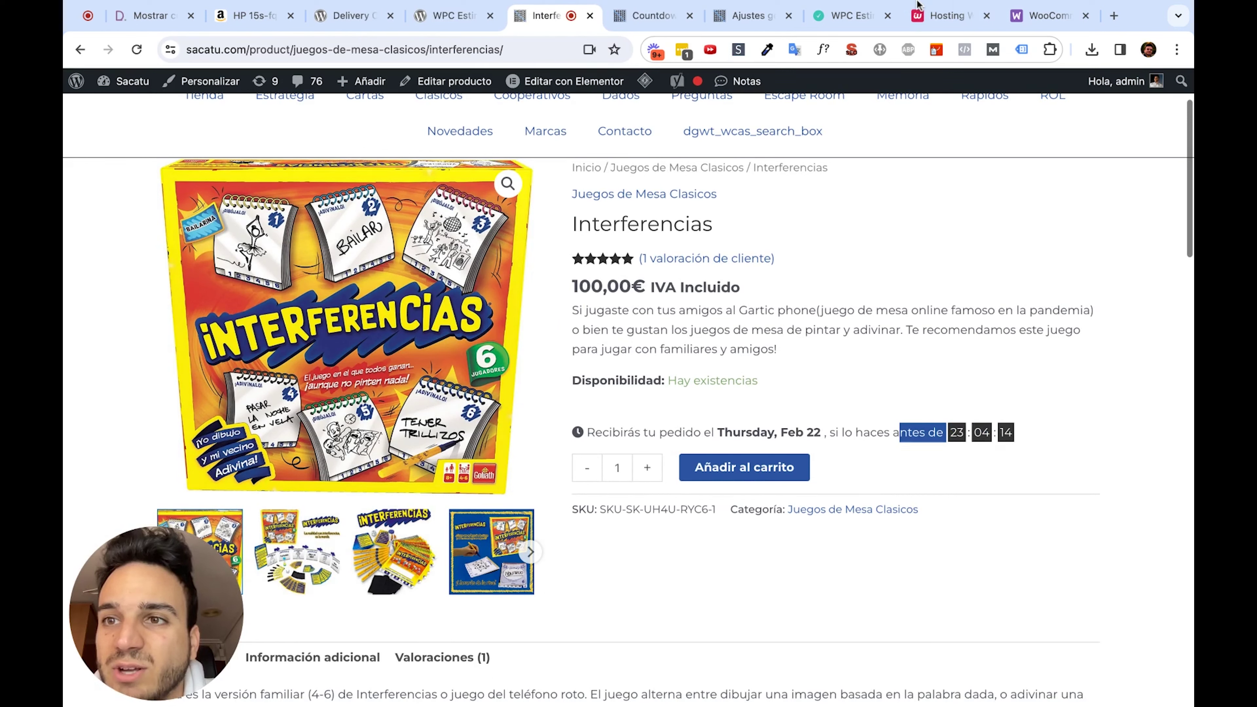
click(834, 444)
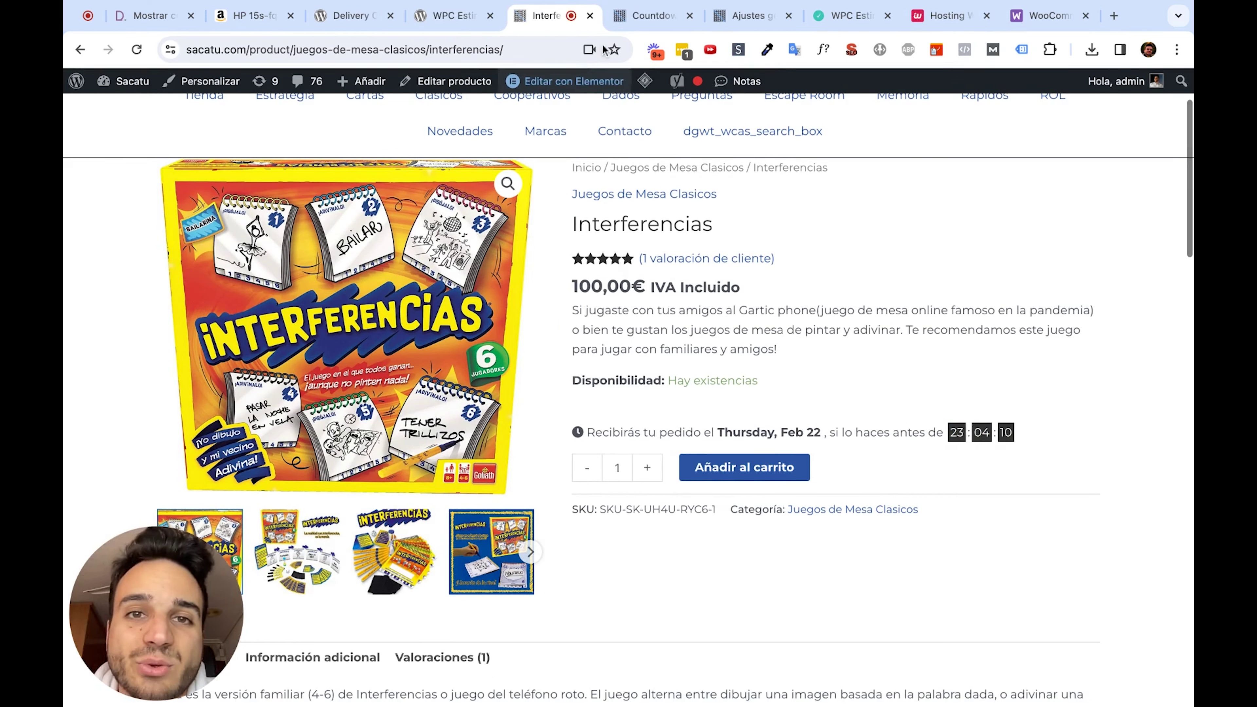
Set the Cut Off Time in the Countdown Timer settings to 5 PM and save the changes.
click(638, 20)
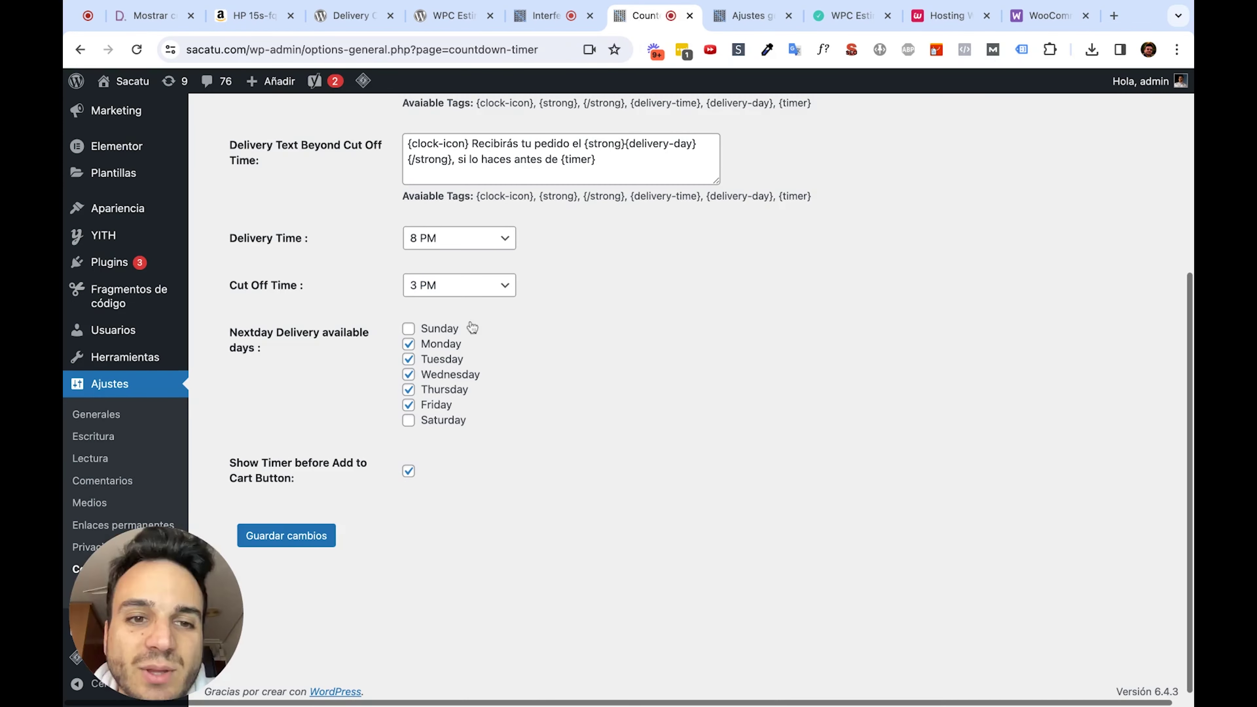
click(467, 290)
key(Down)
key(Down)
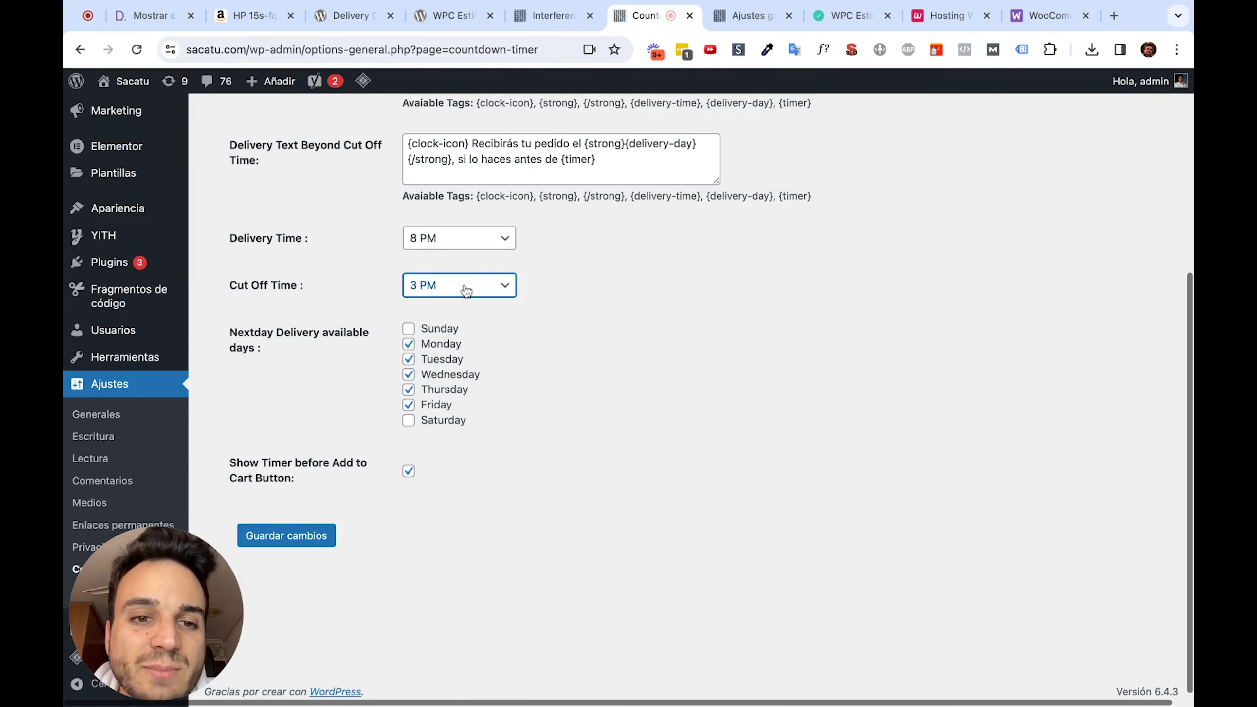
click(318, 547)
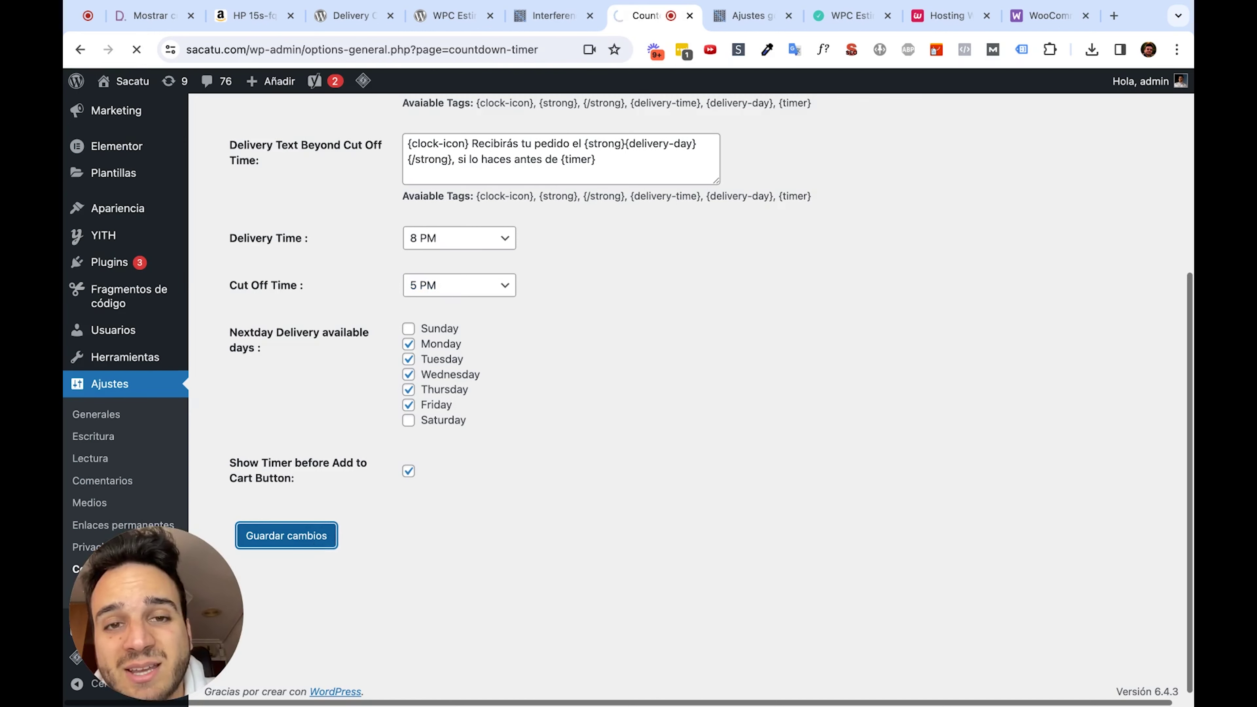
Reload the Interferencias product page and check the delivery message and countdown against the saved cut-off time.
click(776, 22)
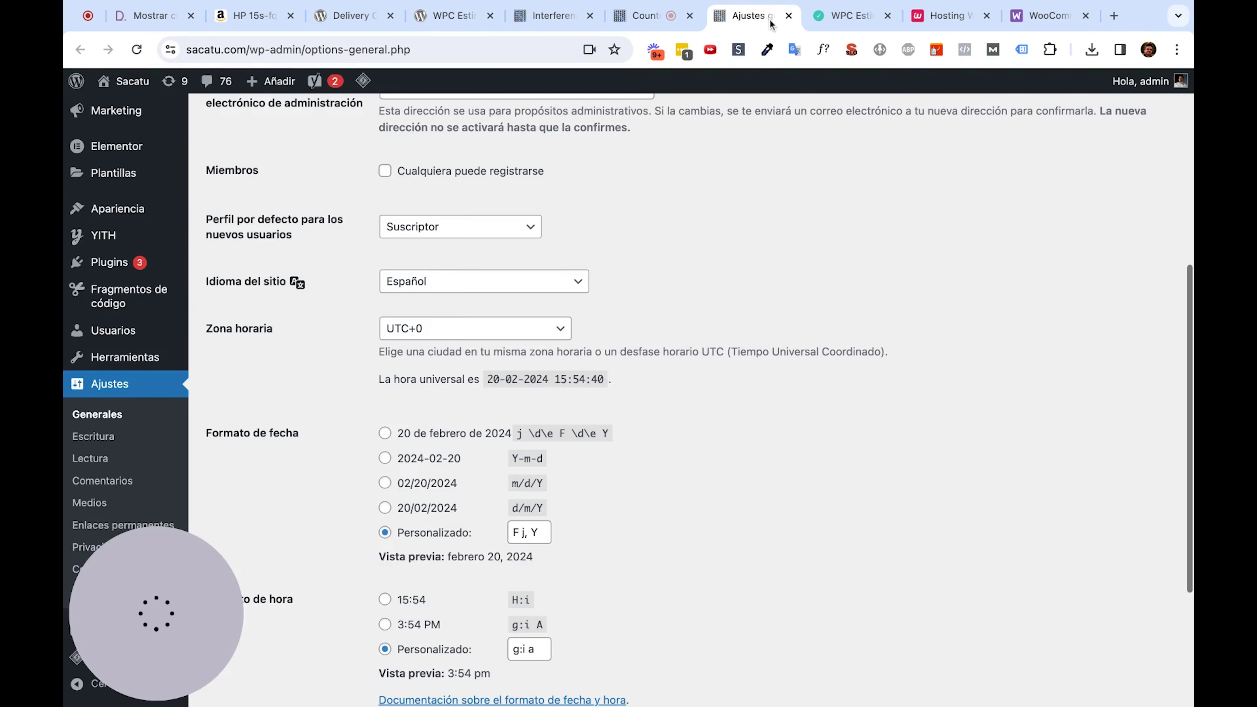
click(544, 16)
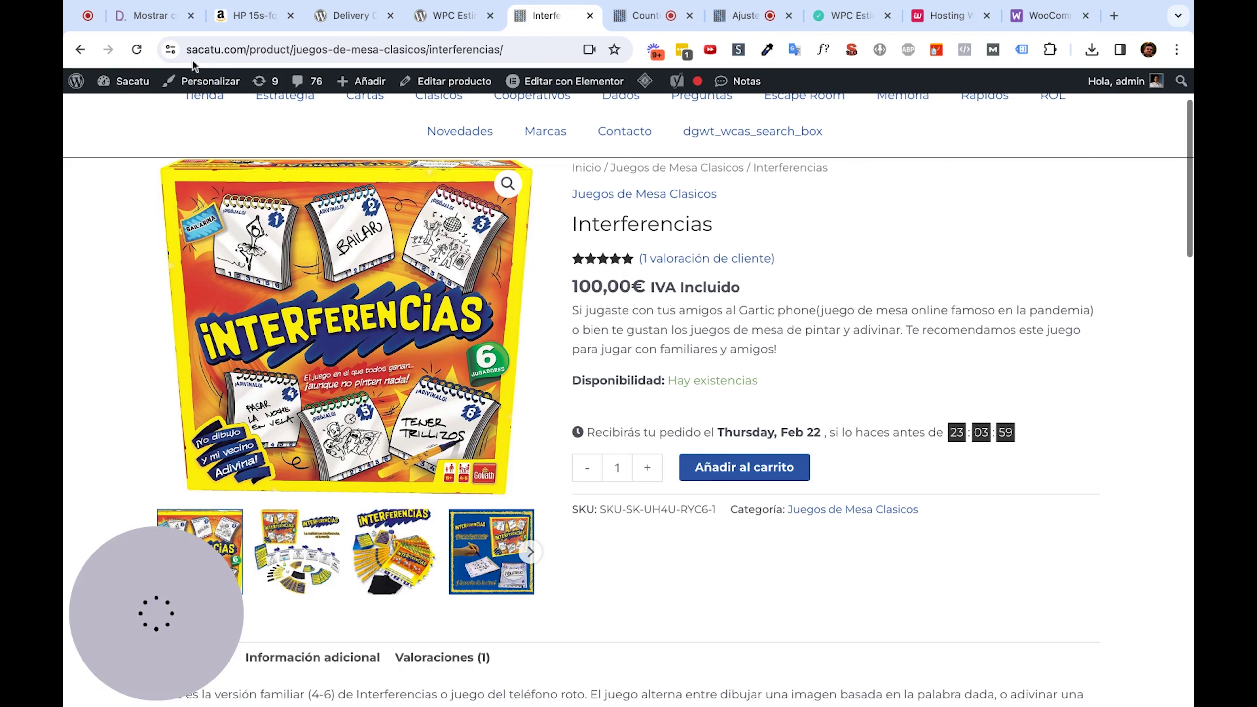
click(136, 49)
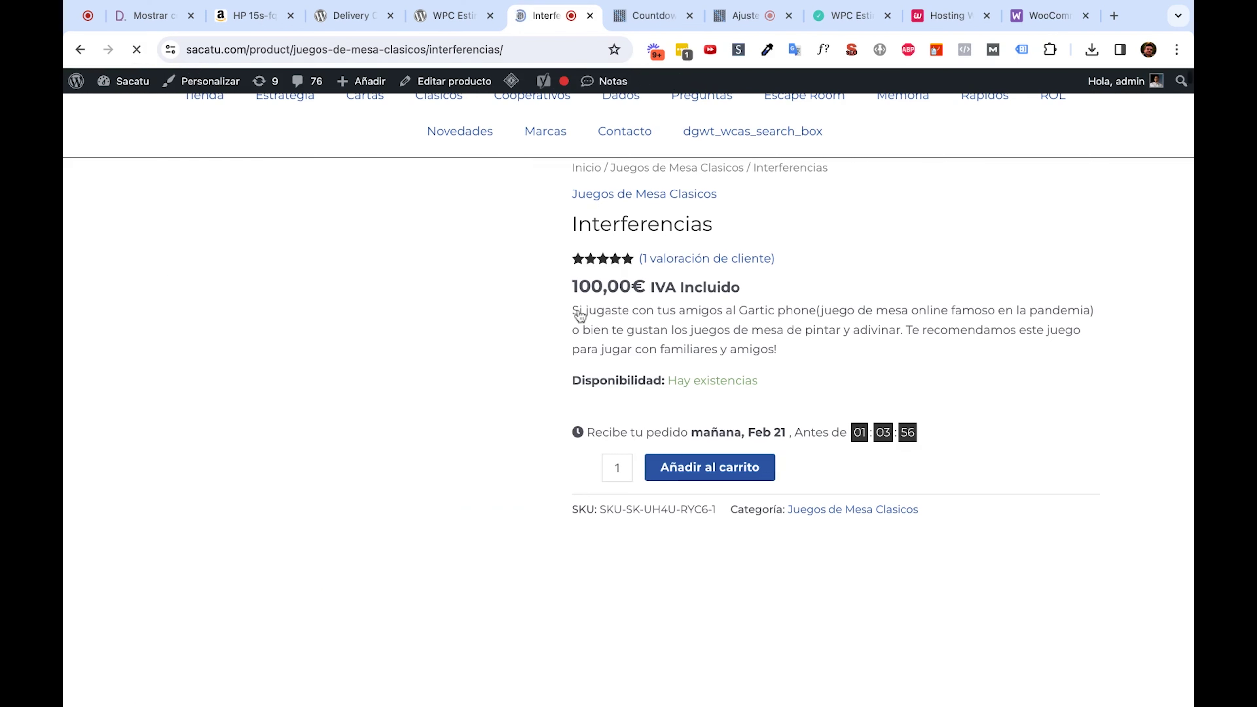
drag(620, 434, 848, 433)
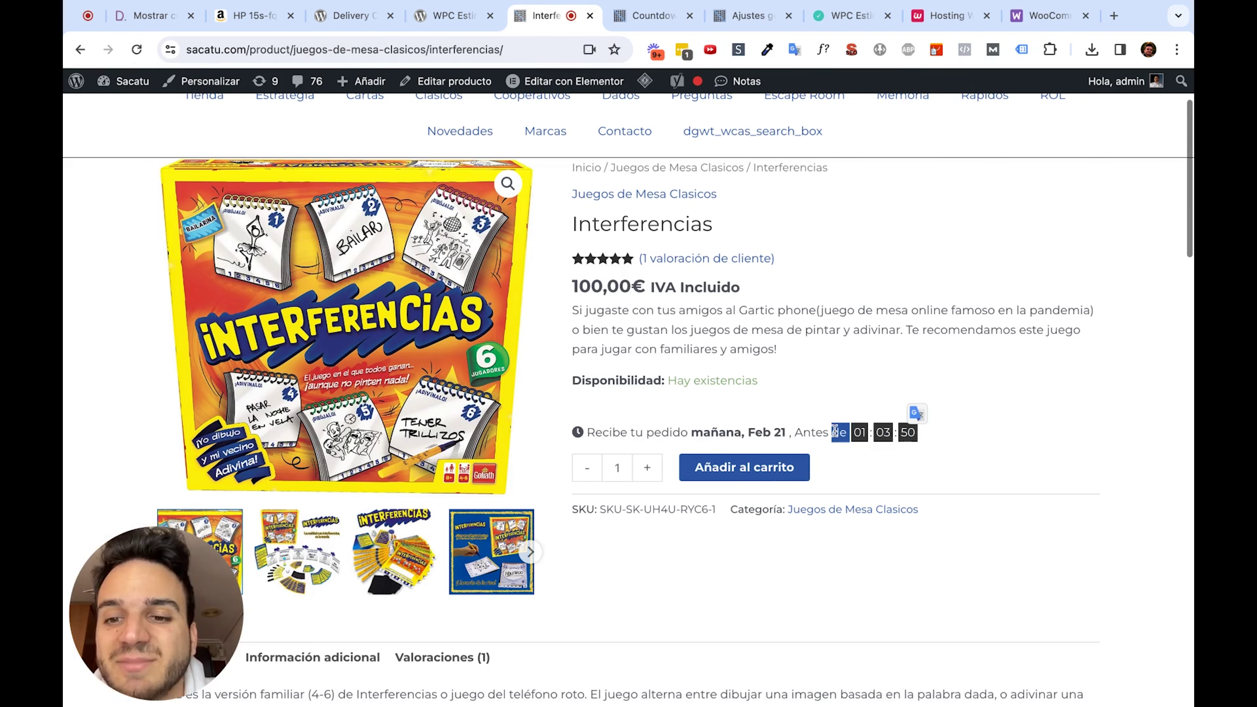
Review the saved Countdown Timer settings again, from the delivery texts down to the timer placement option.
click(471, 17)
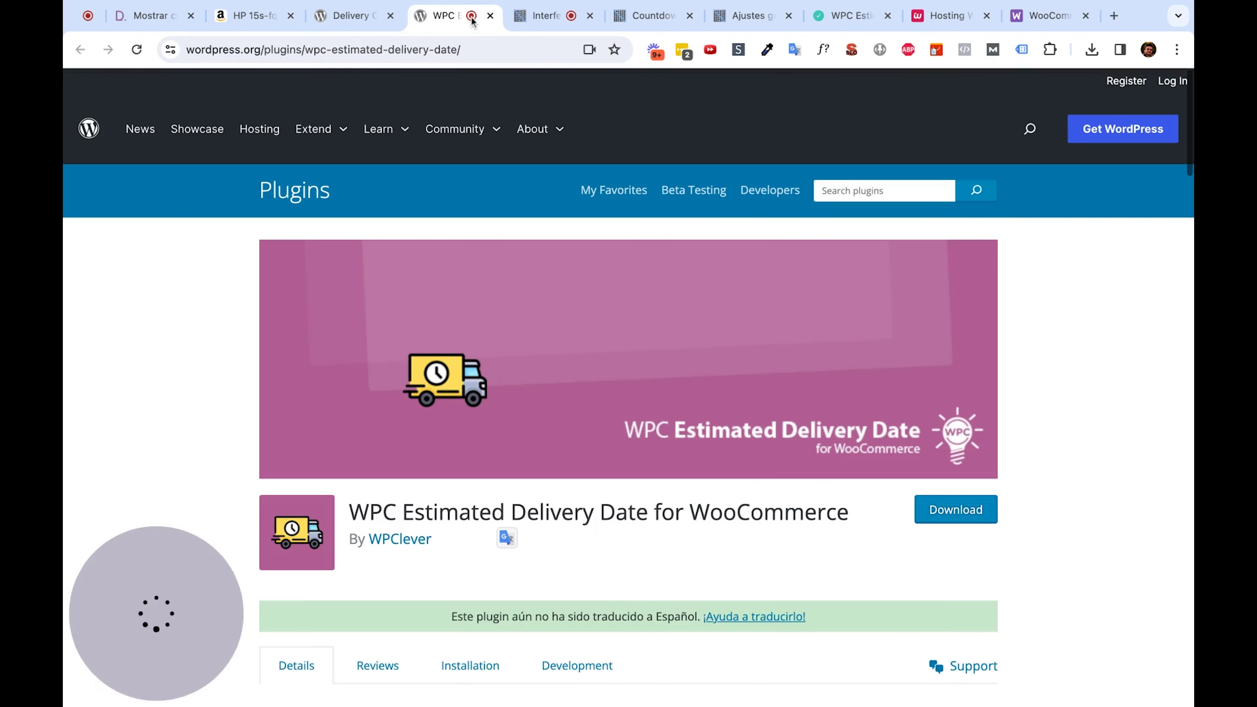
click(653, 16)
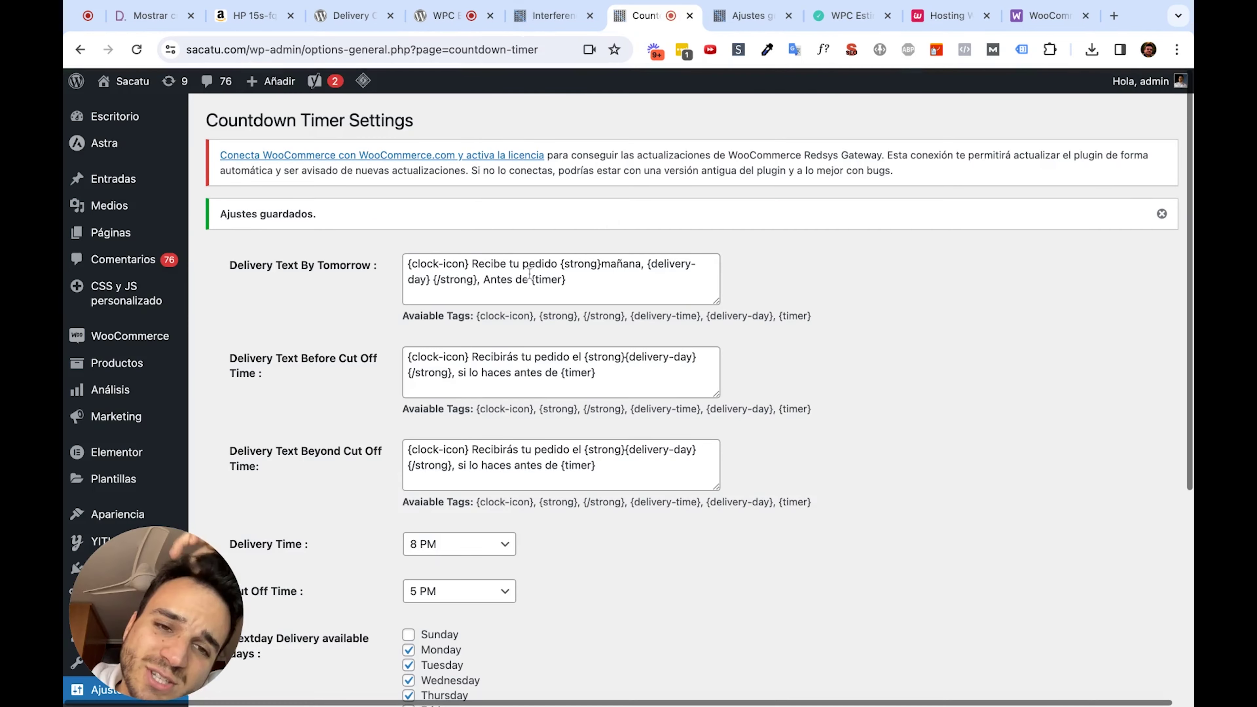
scroll(526, 301, down, 6)
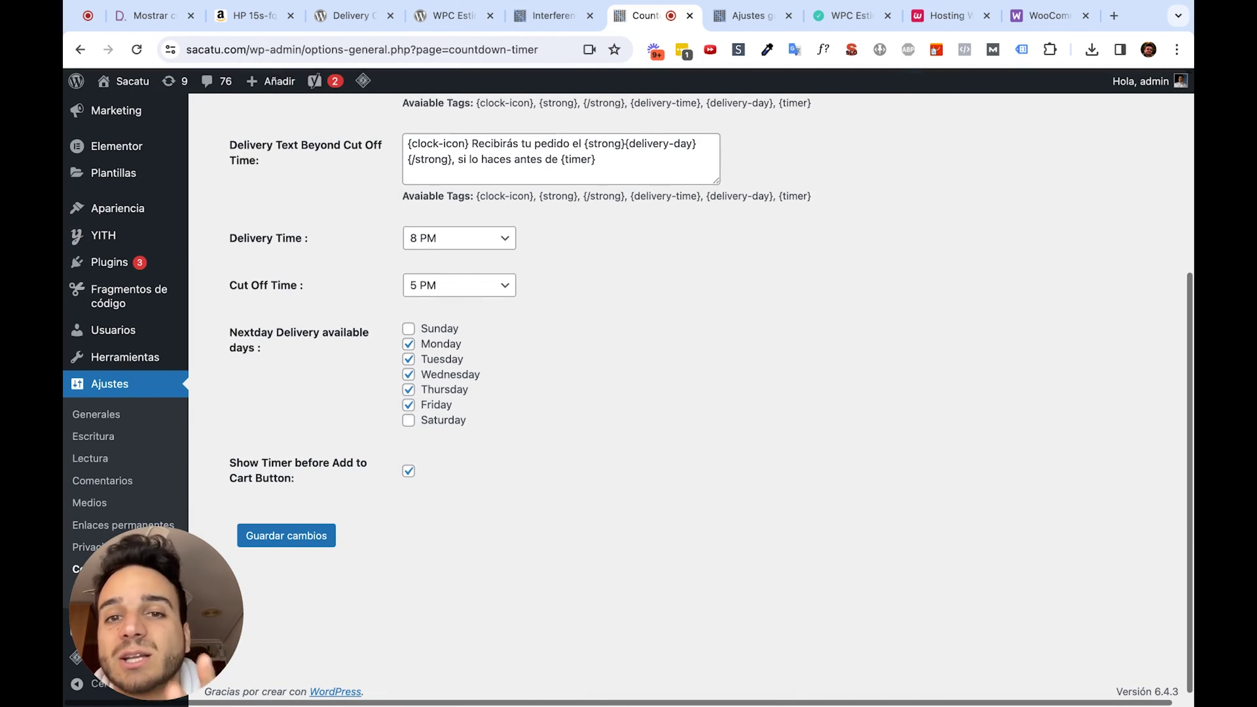
View the WPC Estimated Delivery Date for WooCommerce plugin page on WordPress.org and highlight the plugin's name.
scroll(629, 396, up, 3)
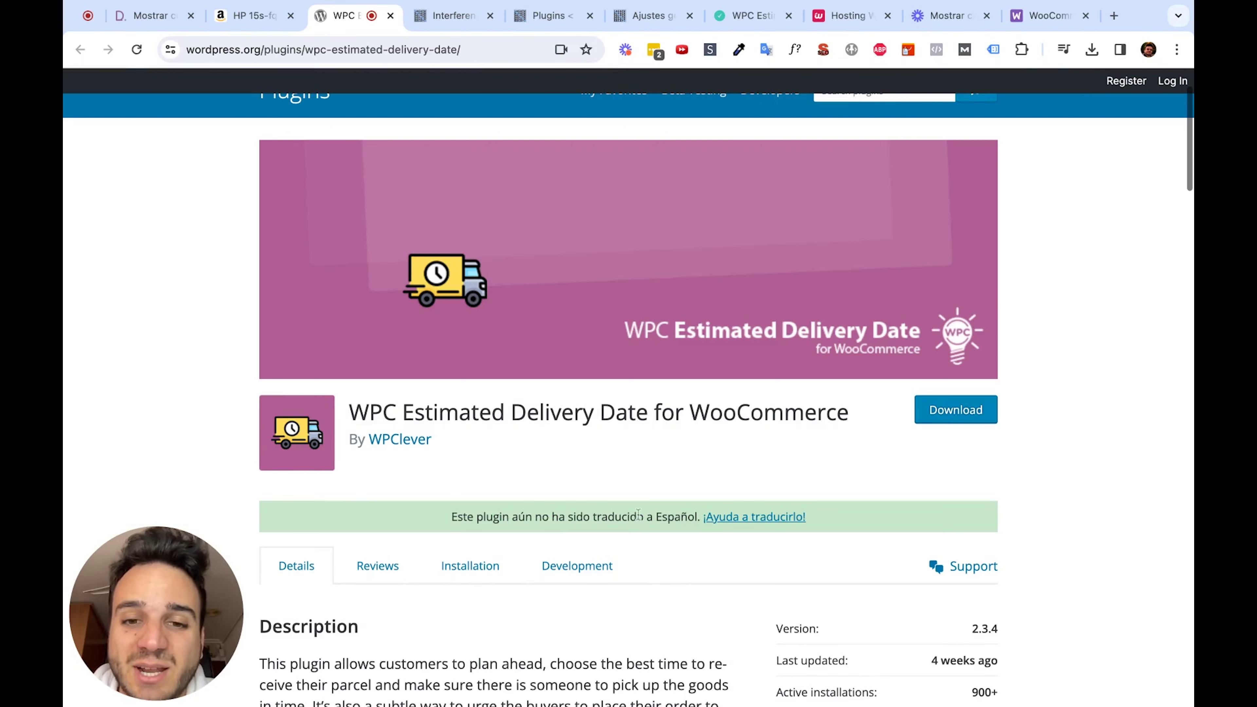
triple_click(647, 417)
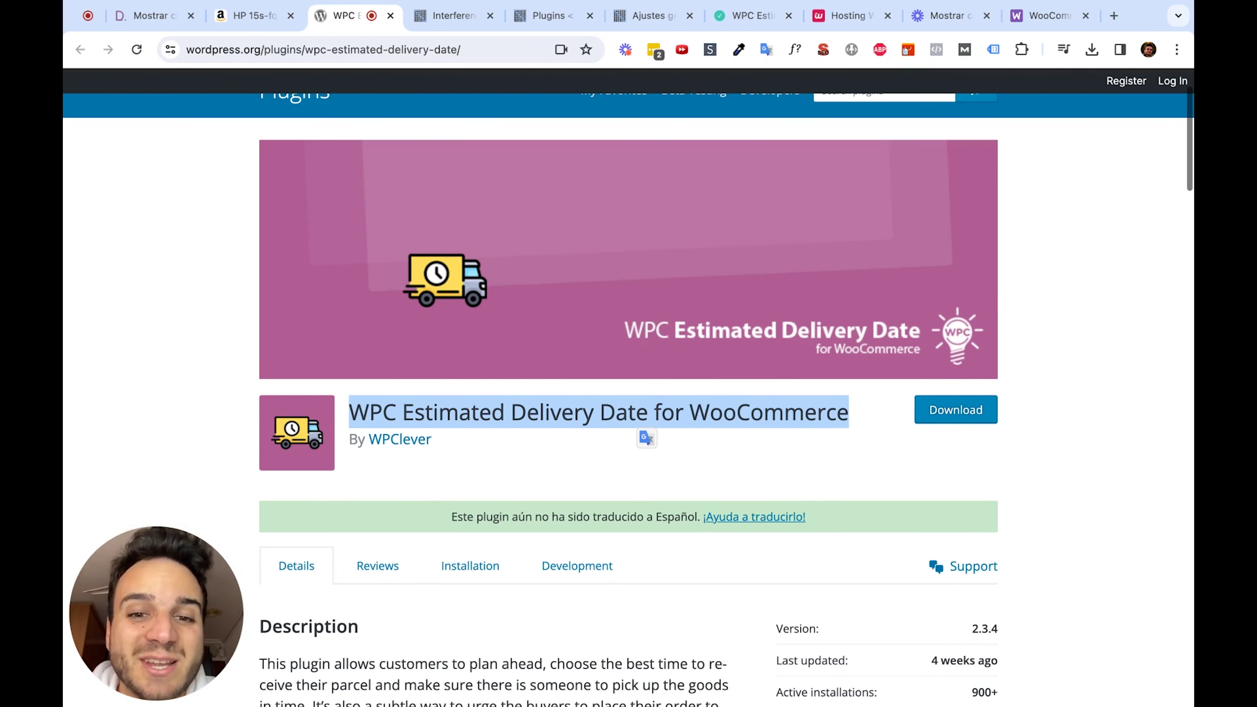
scroll(632, 391, down, 1)
double_click(632, 392)
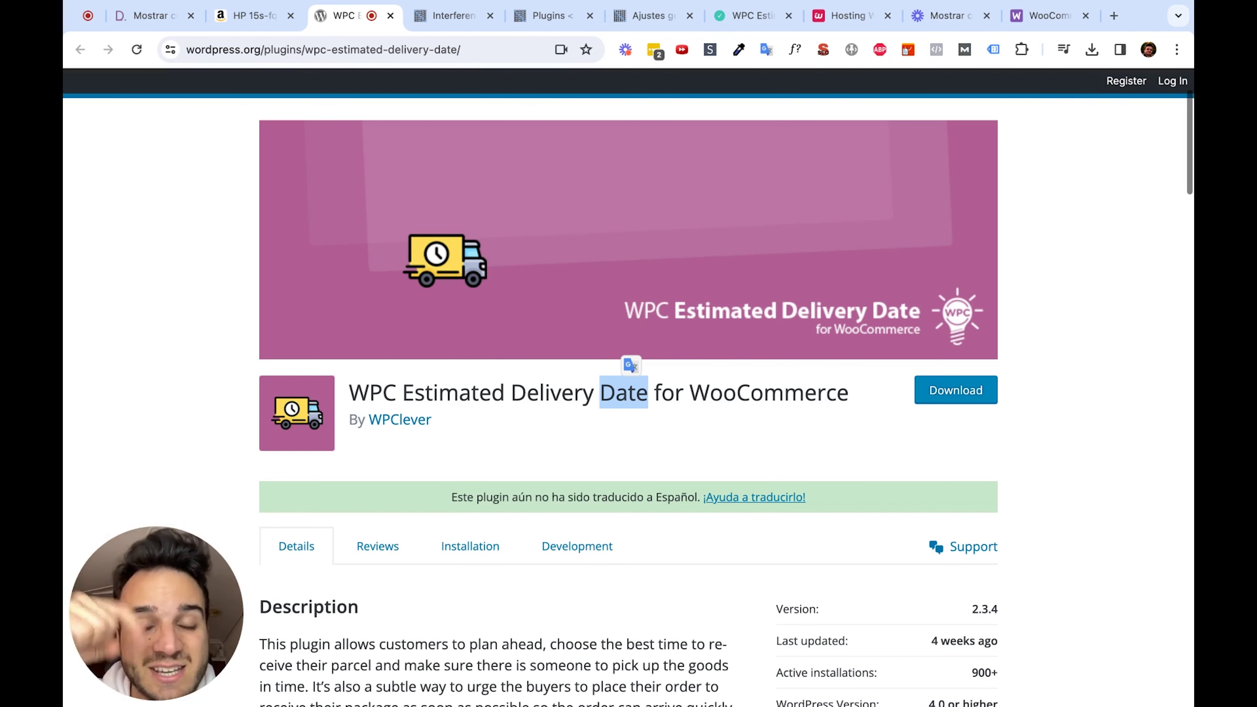
scroll(618, 392, down, 1)
click(618, 394)
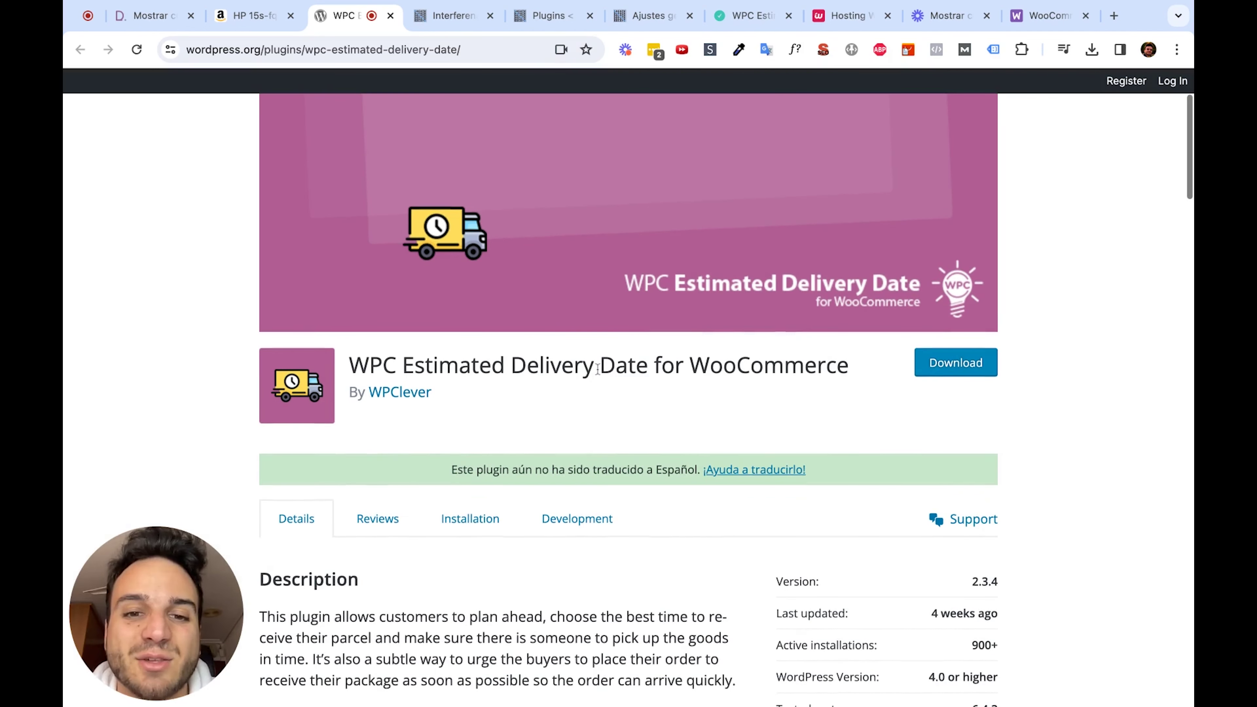
Find WPC Estimated Delivery Date for WooCommerce in the Sacatu site's plugin installer, using its copied name, and install and activate it.
triple_click(598, 369)
key(super+c)
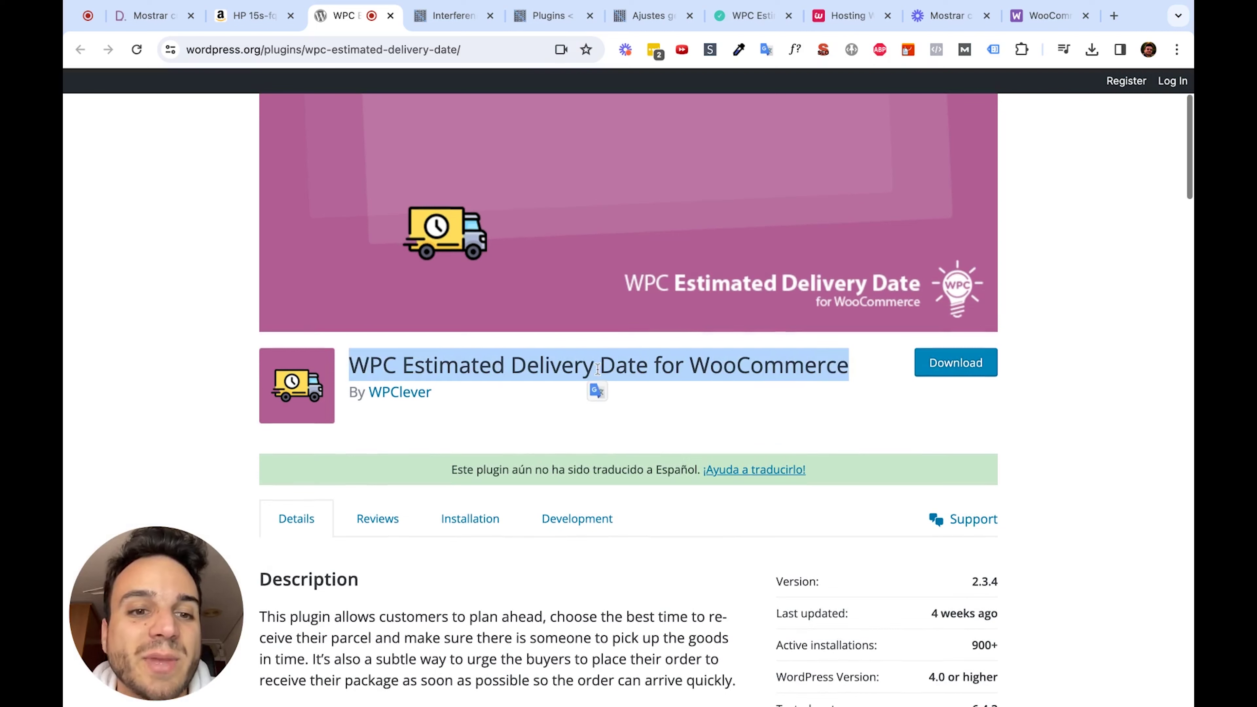
click(561, 25)
click(283, 120)
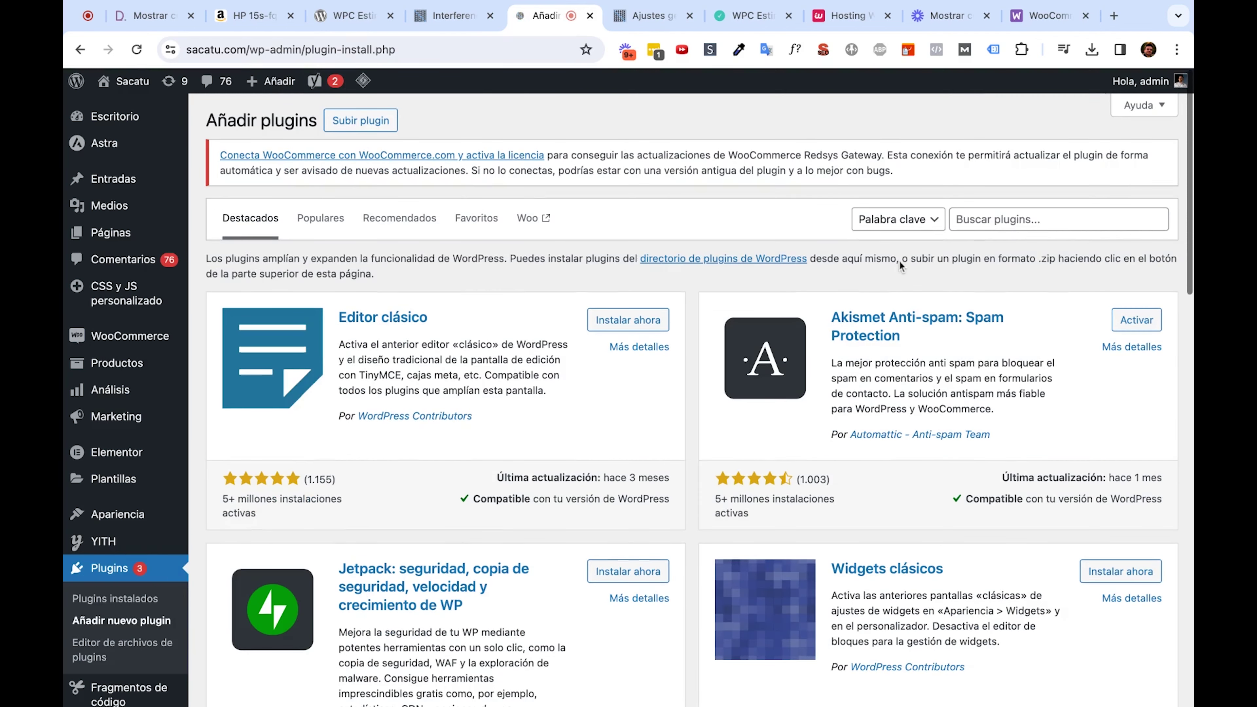
click(1009, 219)
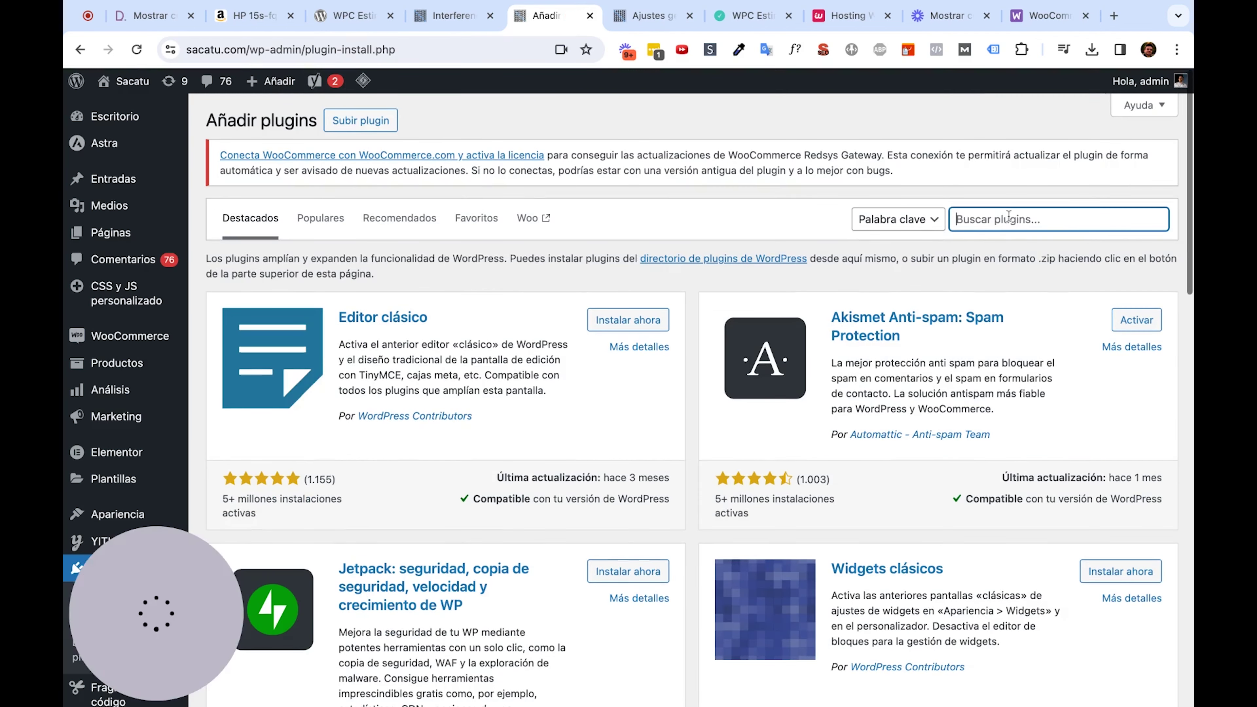
key(super+v)
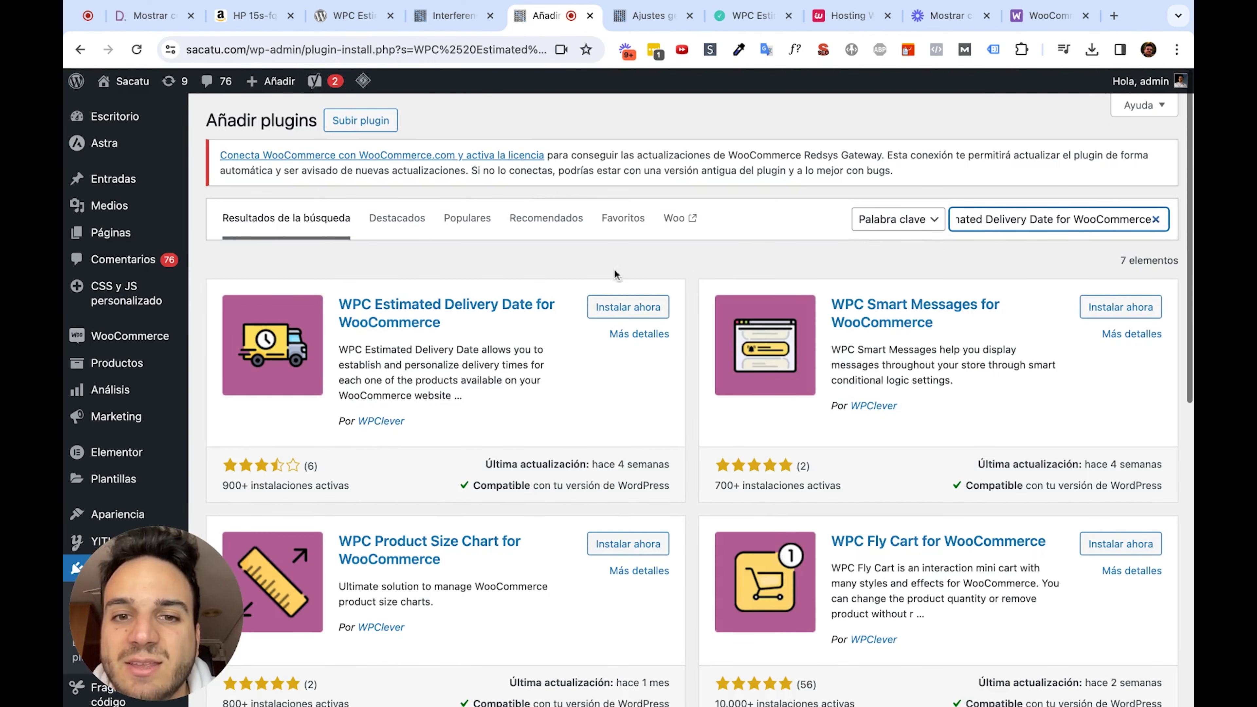
click(628, 307)
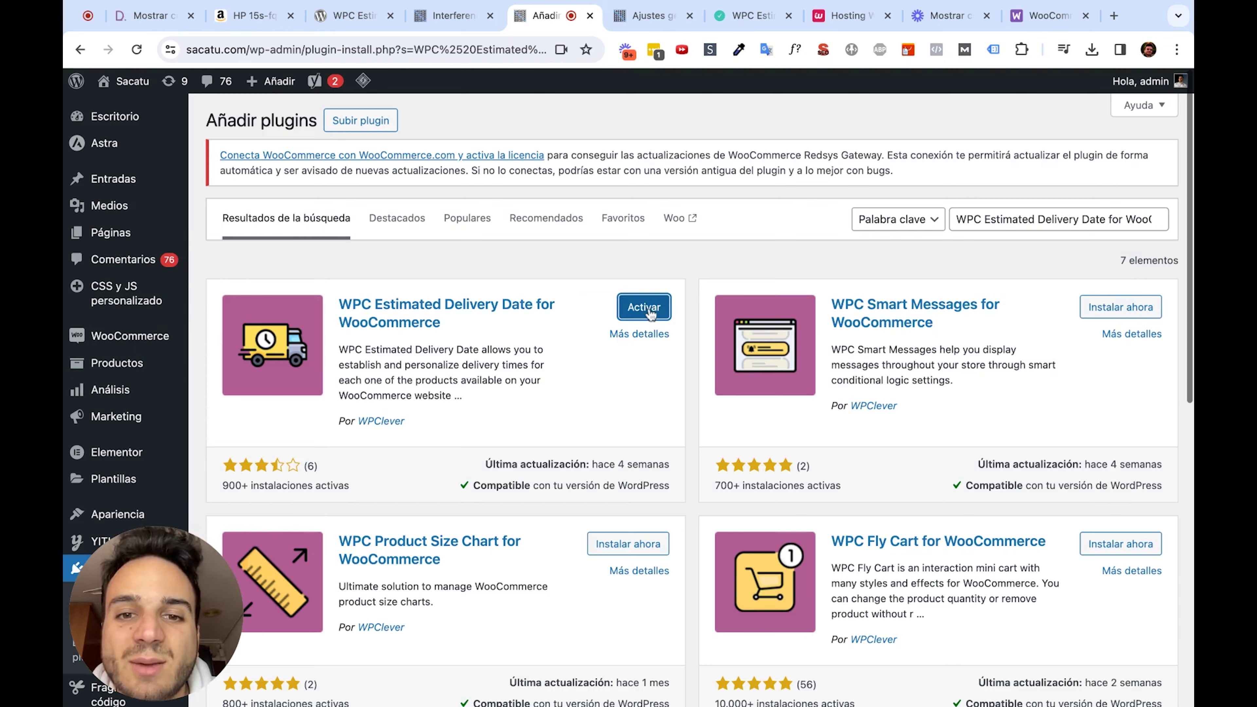
click(644, 308)
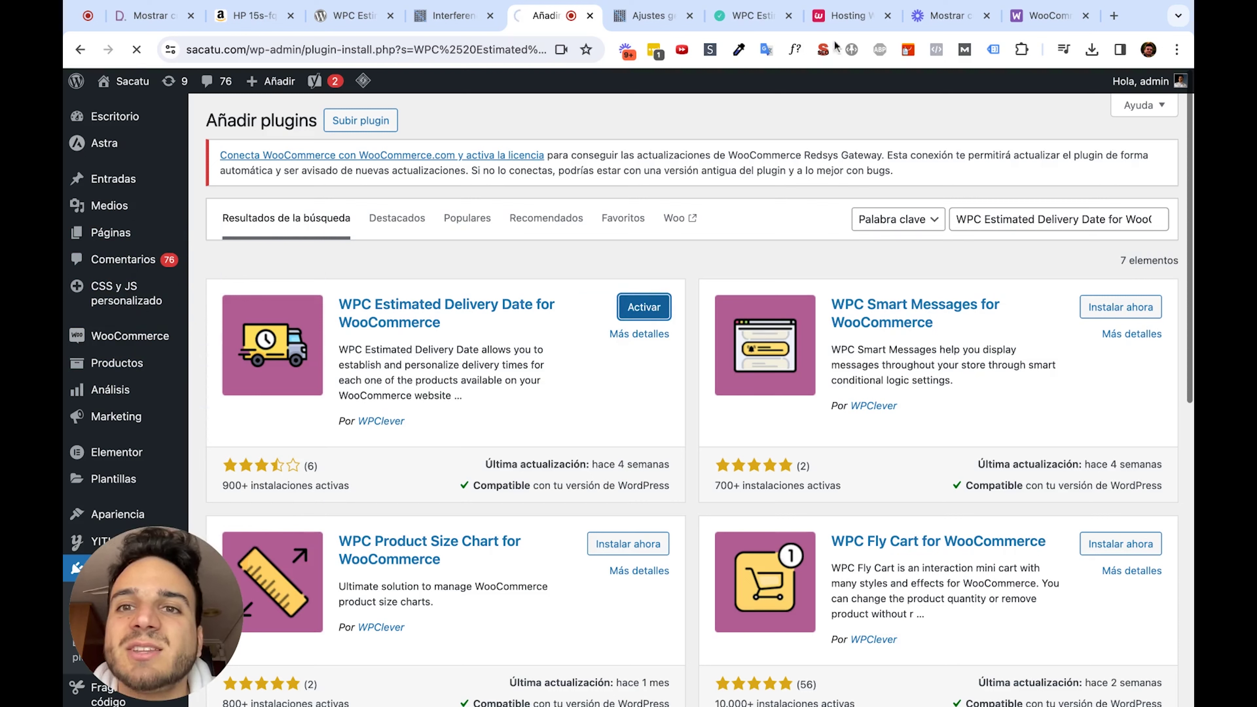
Look through Webempresa's WordPress hosting page, from the introduction and plan prices down to the list of unique features.
click(845, 20)
scroll(778, 293, up, 10)
scroll(777, 293, up, 15)
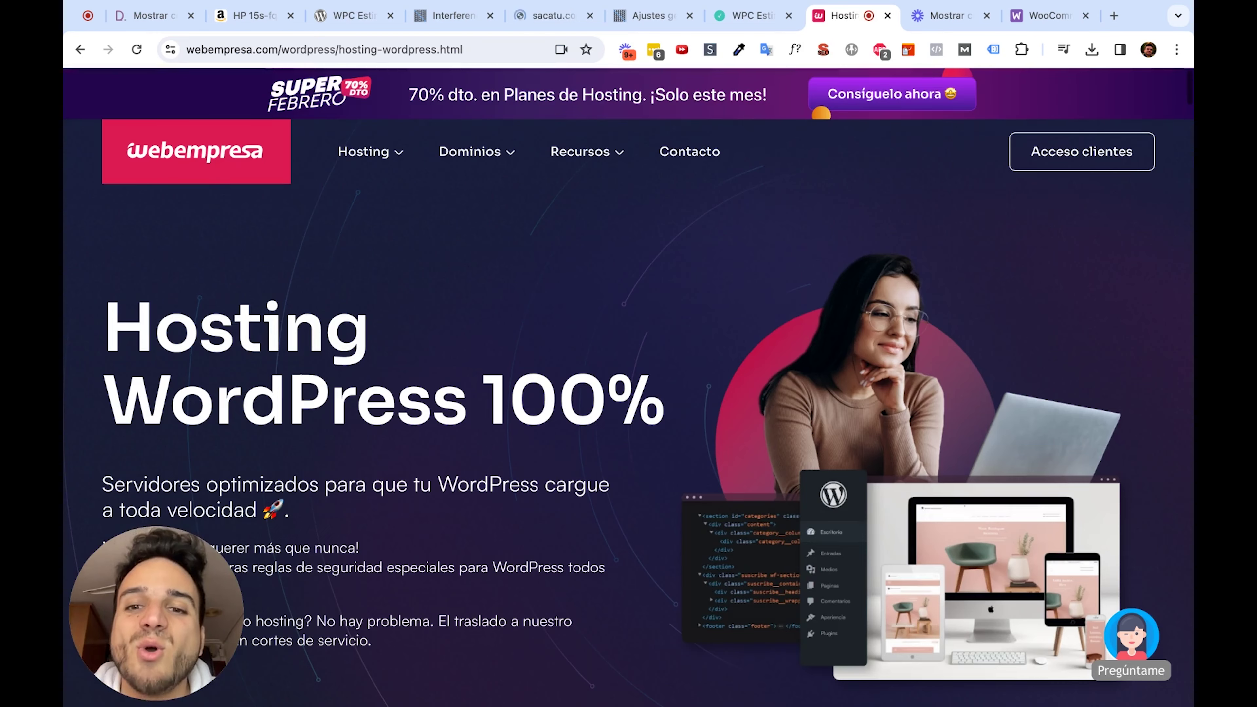
scroll(629, 387, down, 5)
scroll(629, 386, down, 10)
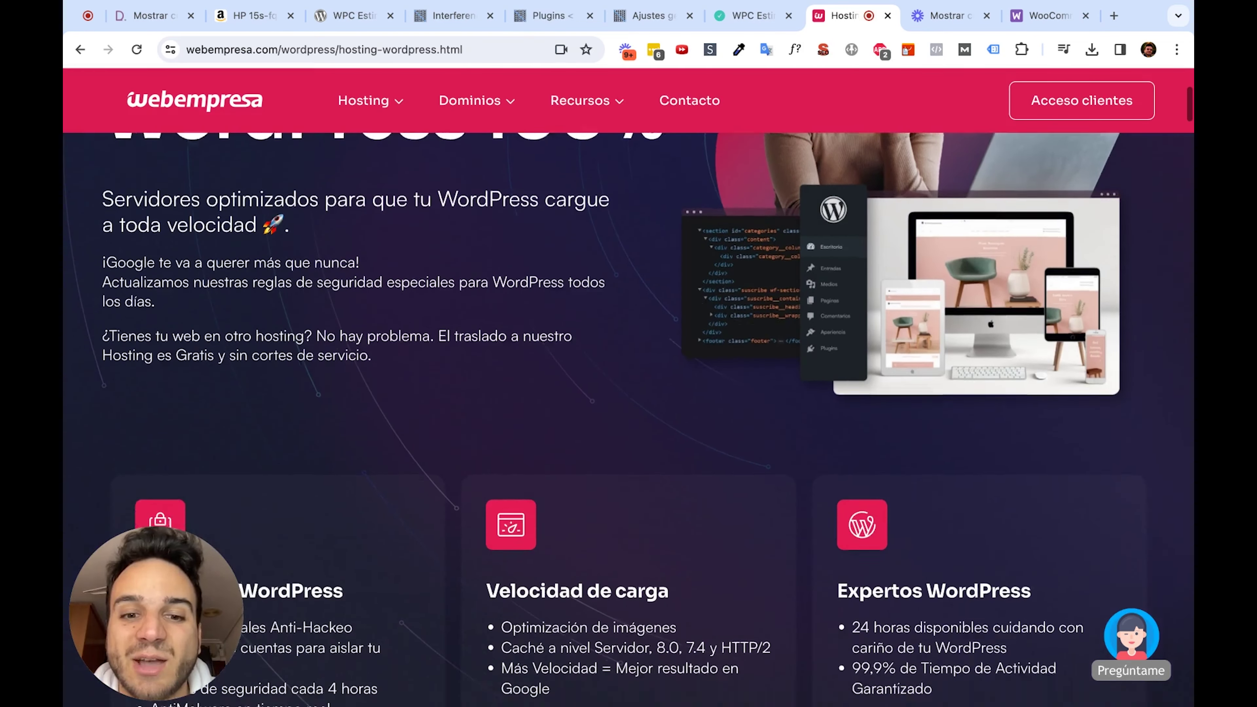
scroll(628, 386, down, 8)
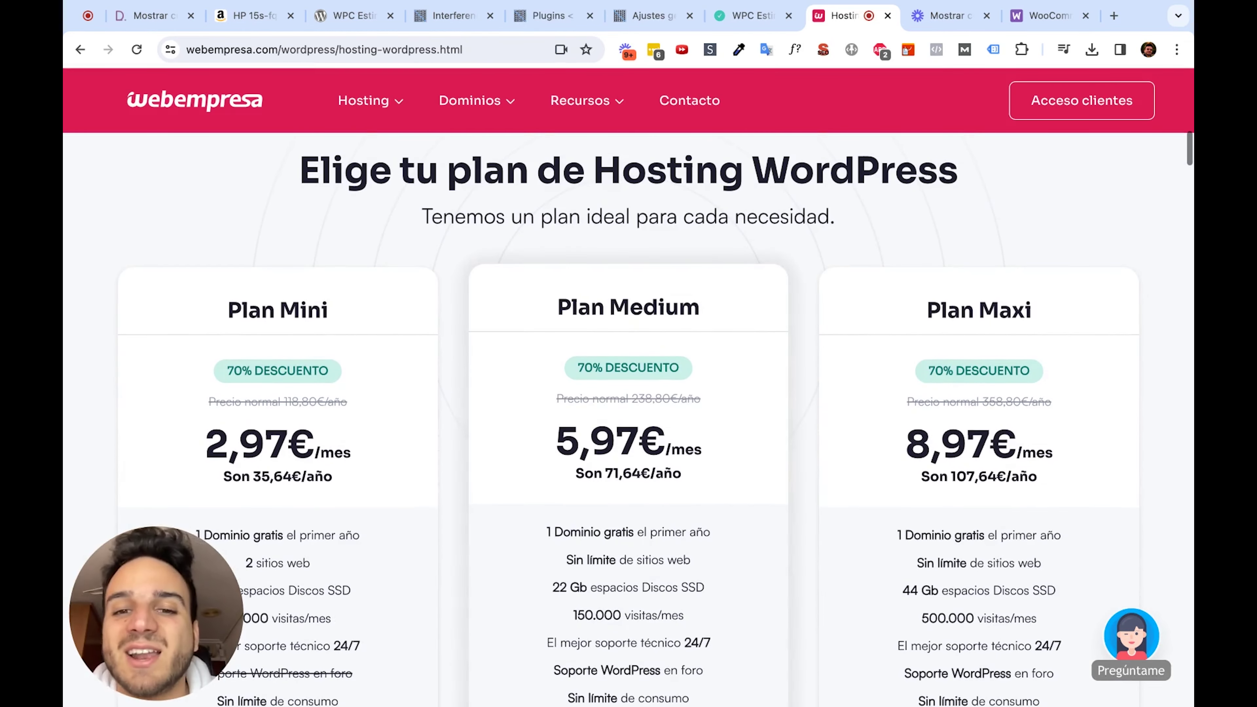
scroll(628, 421, down, 15)
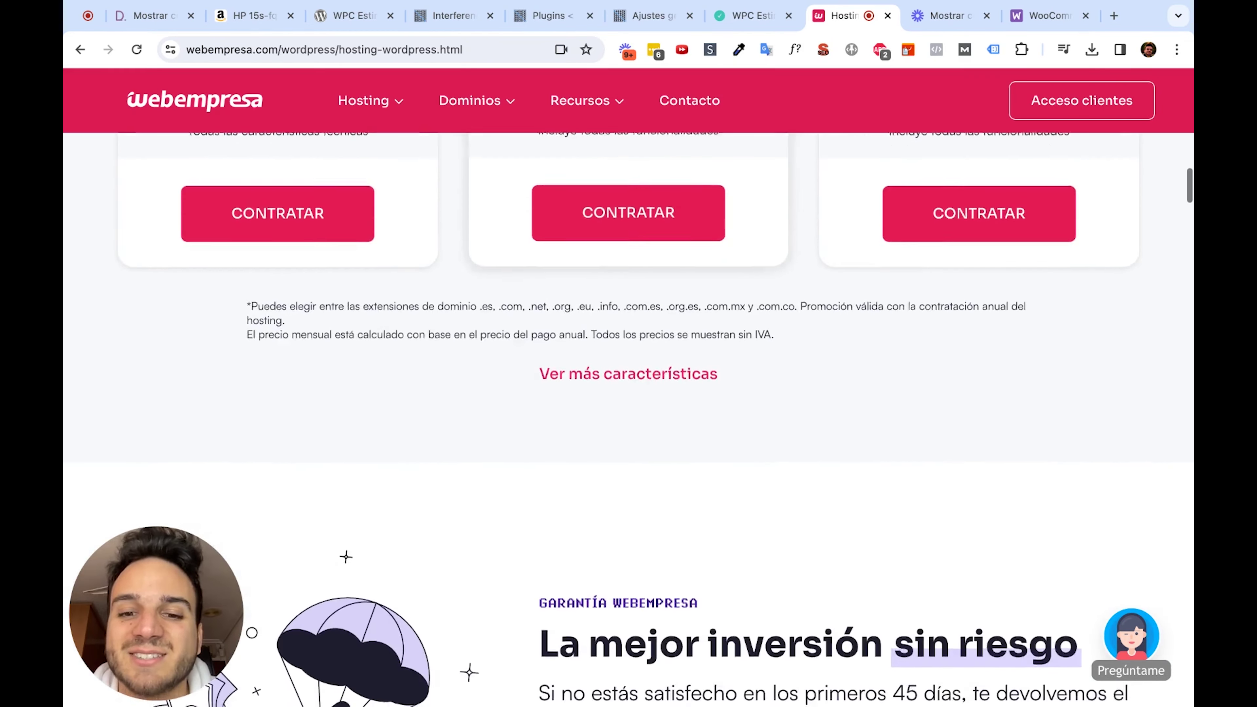
scroll(629, 421, down, 20)
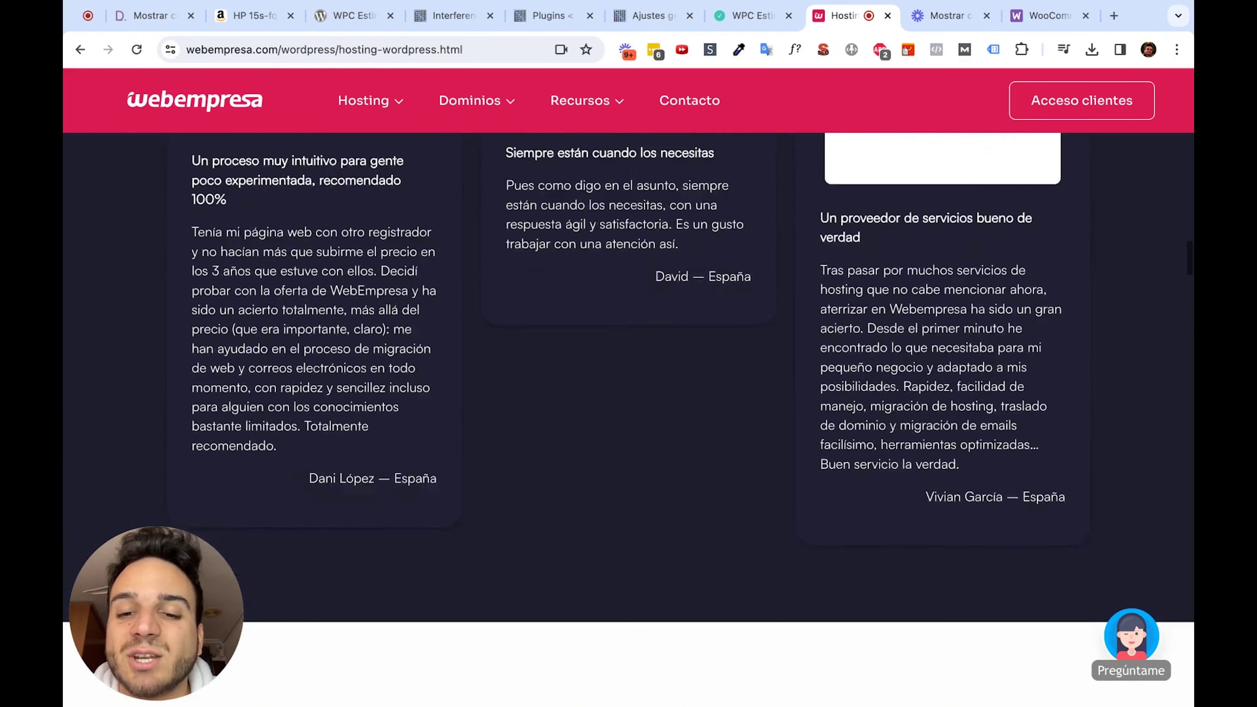
scroll(774, 311, down, 13)
scroll(775, 311, up, 6)
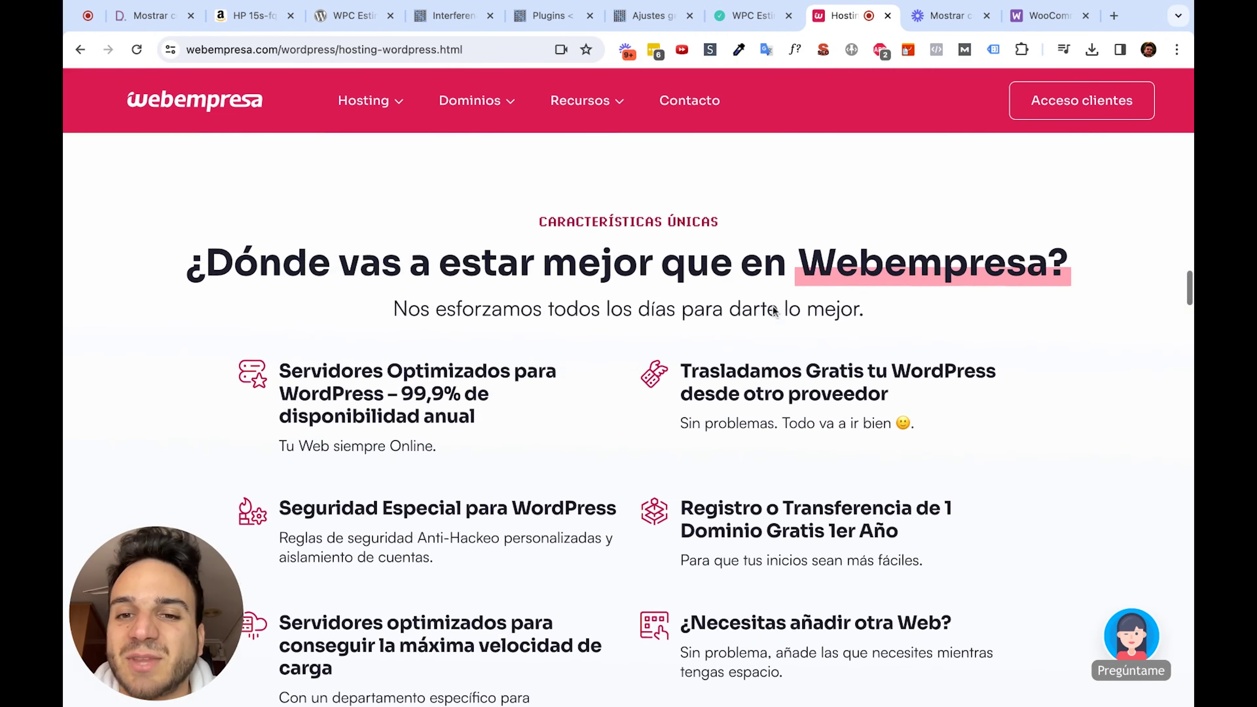
scroll(775, 311, down, 2)
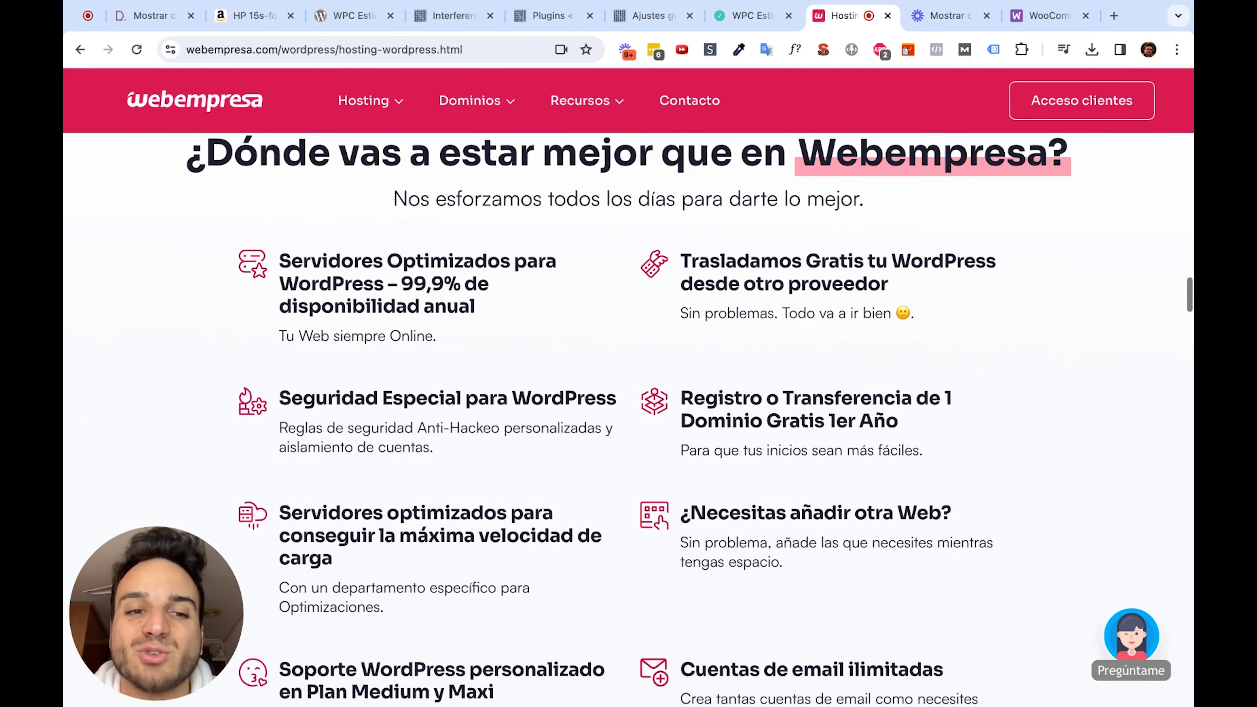
scroll(700, 466, down, 5)
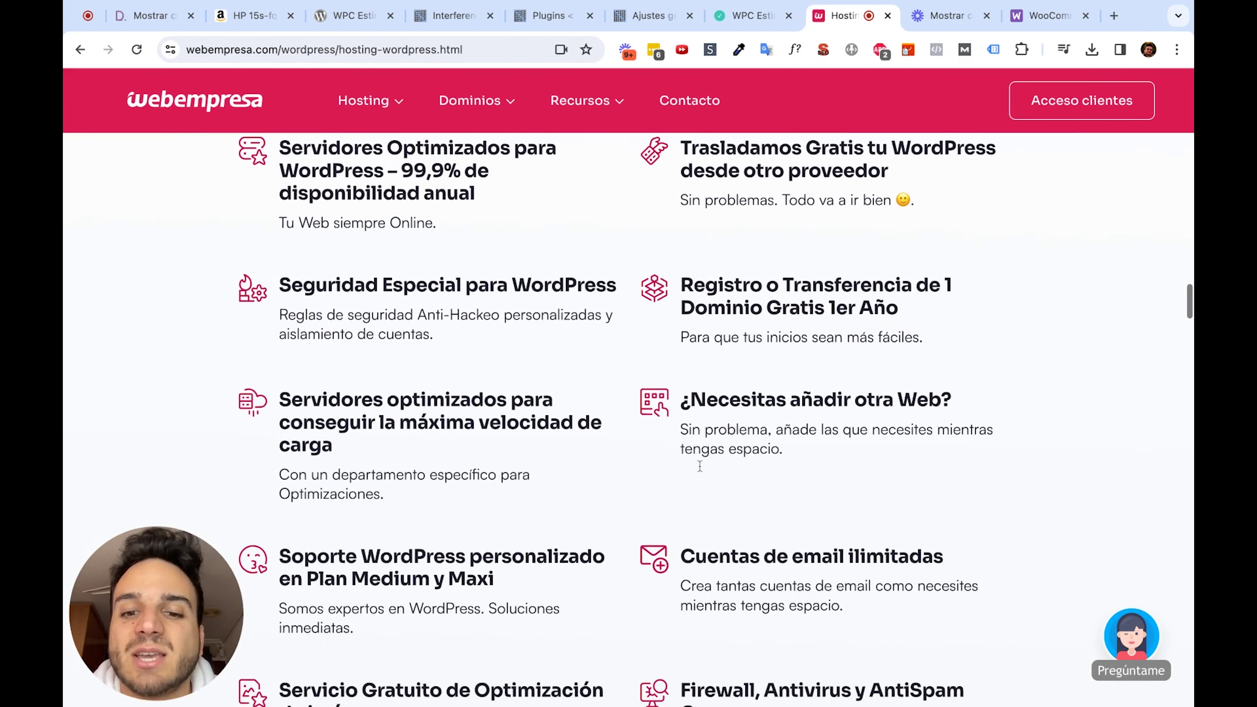
scroll(700, 466, down, 5)
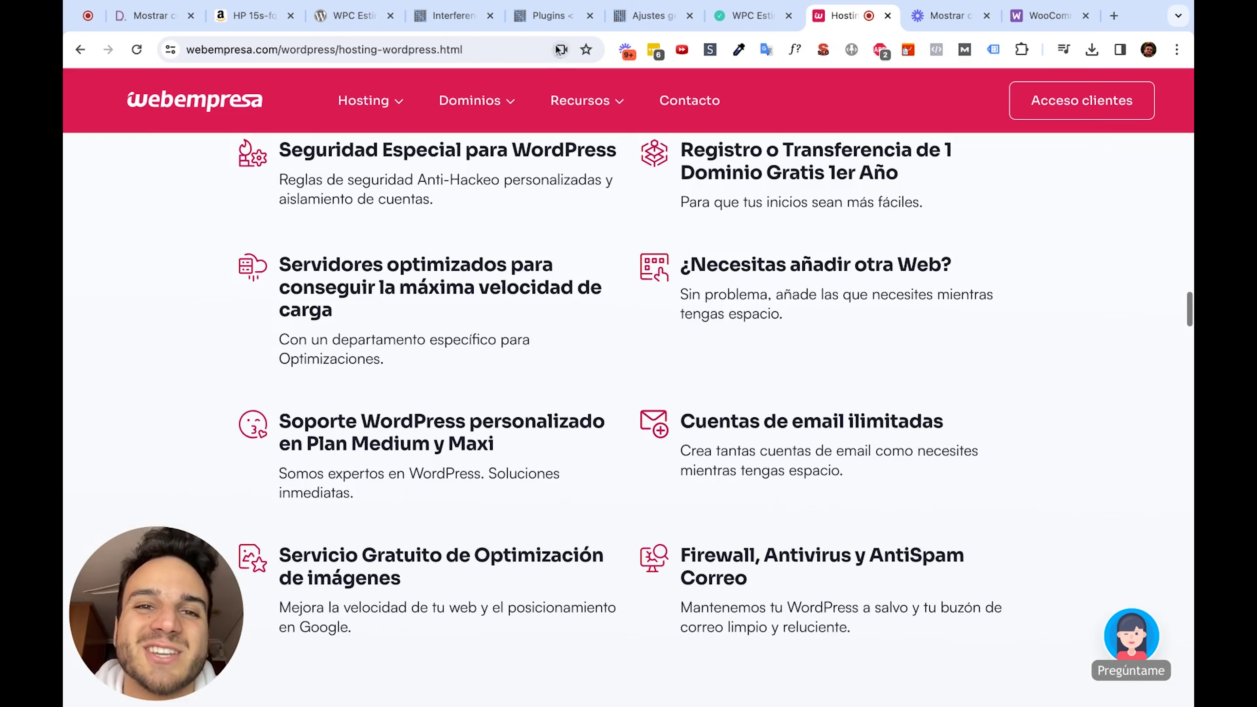
Return to the Sacatu WordPress admin and open WPClever's Estimated Delivery Date settings.
click(558, 16)
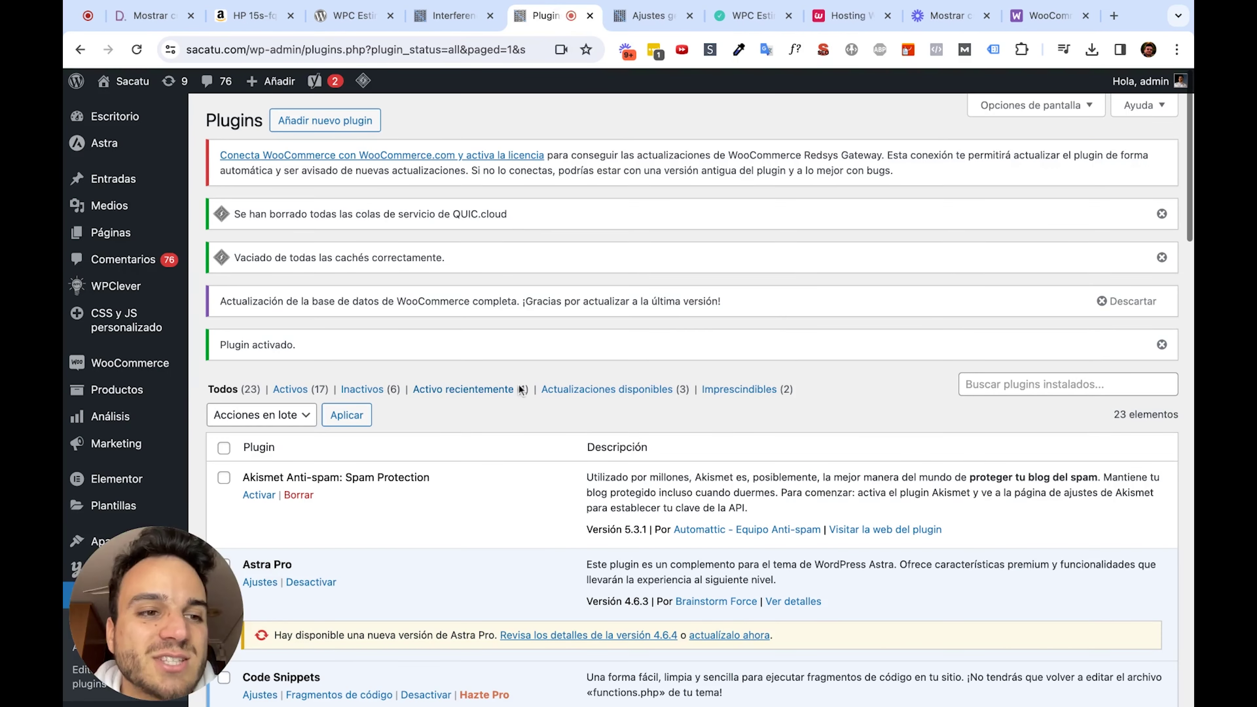
scroll(499, 382, down, 1)
mouse_move(149, 299)
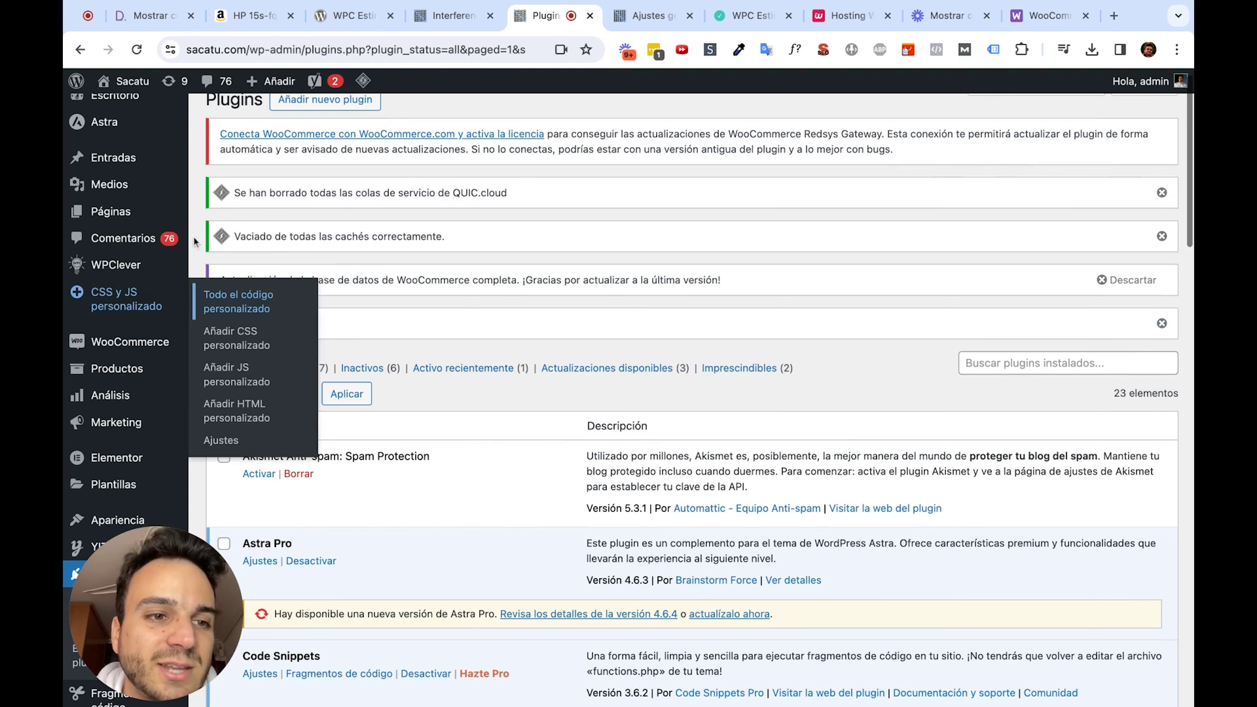
mouse_move(183, 276)
click(228, 326)
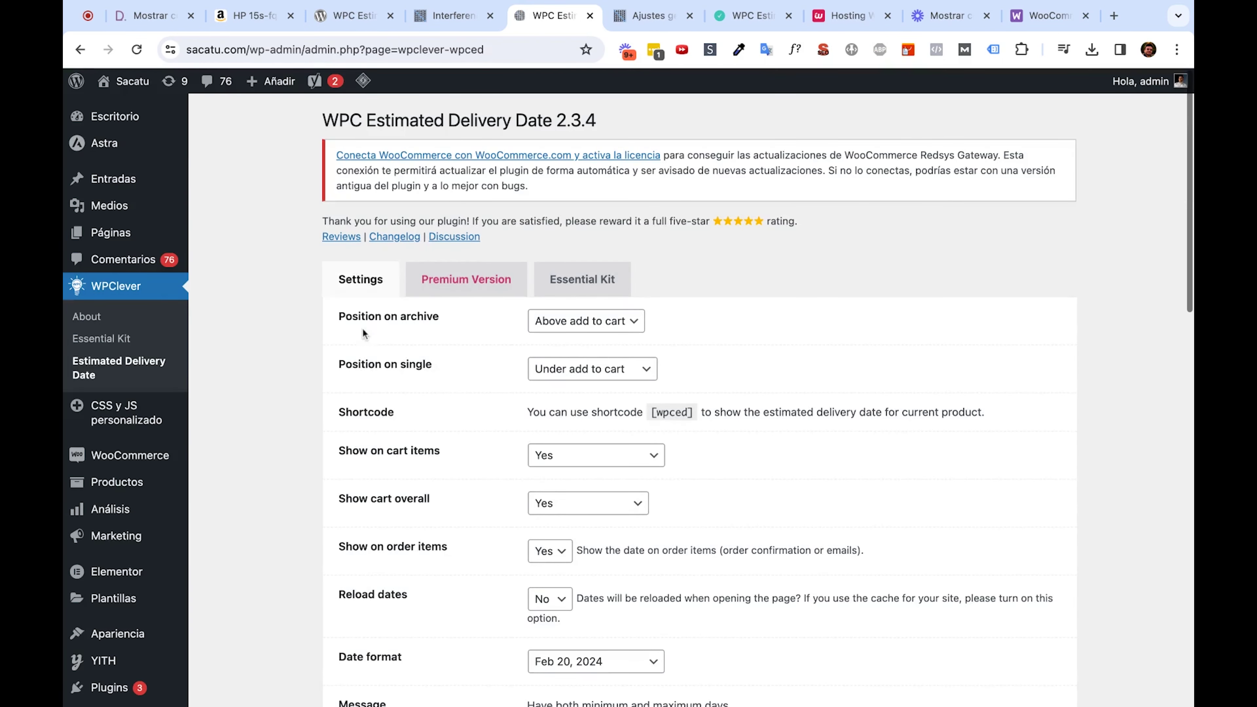
Set the delivery date's Position on archive to None (hide it).
scroll(472, 374, down, 3)
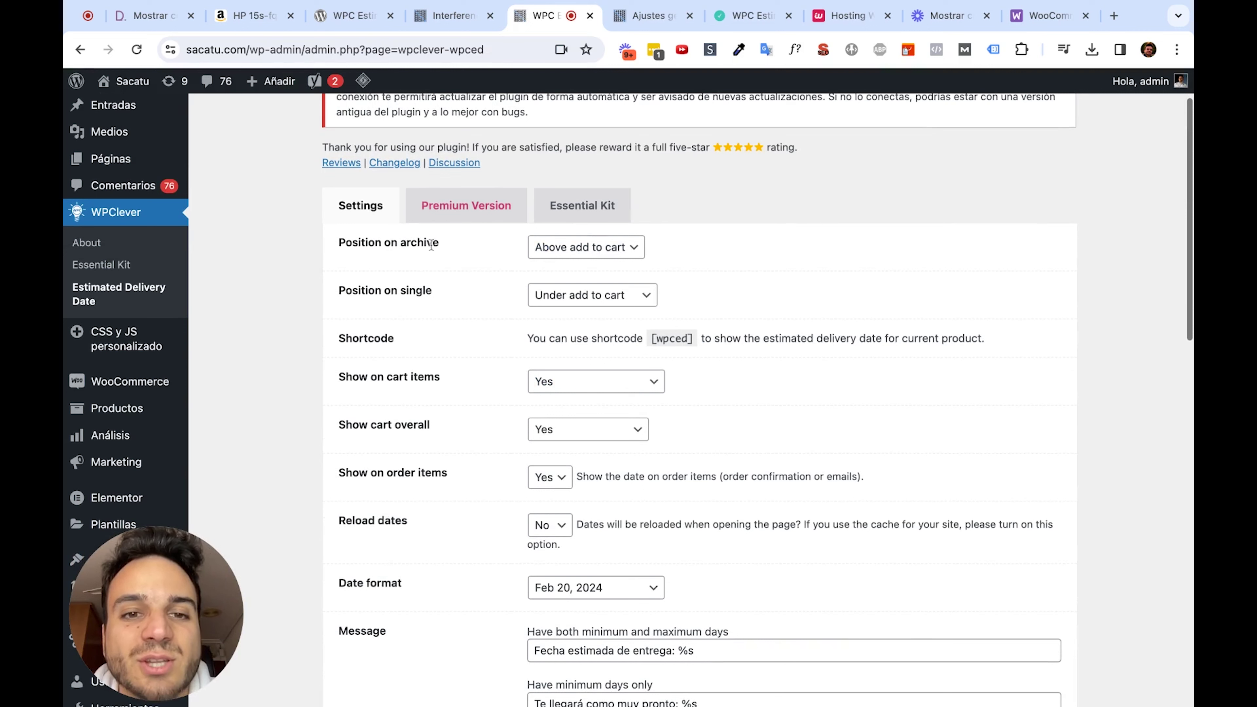
click(584, 252)
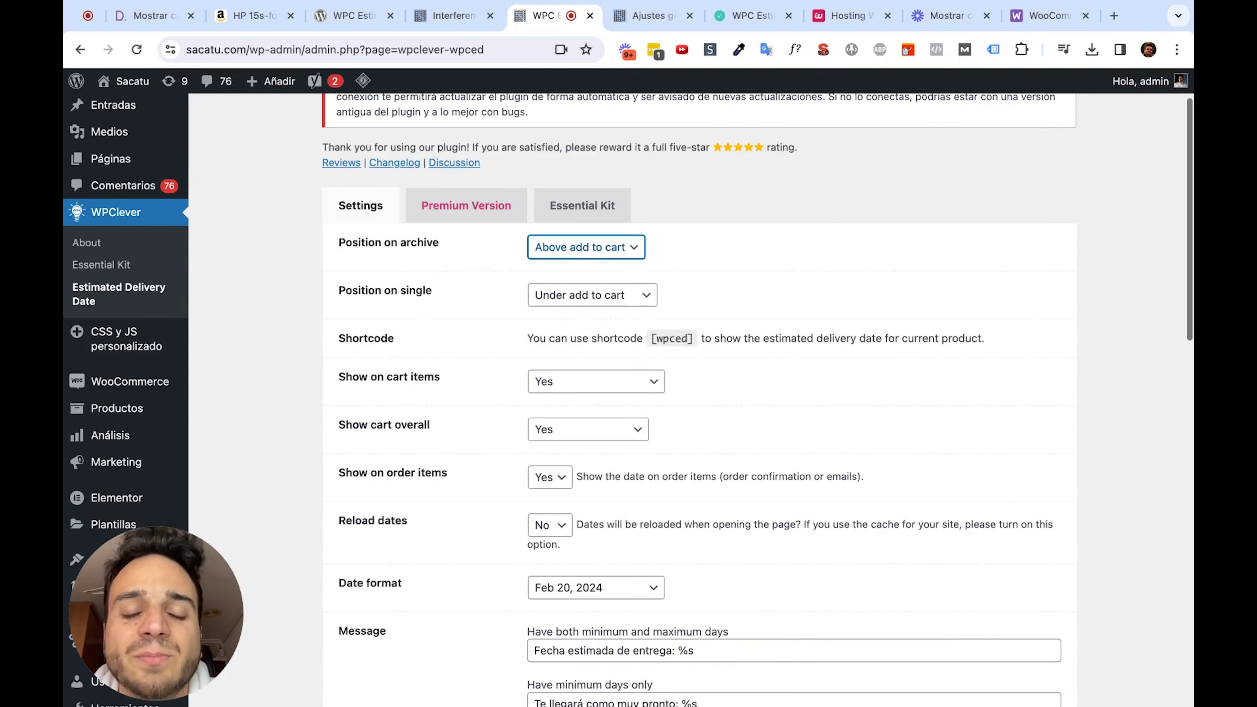
click(585, 263)
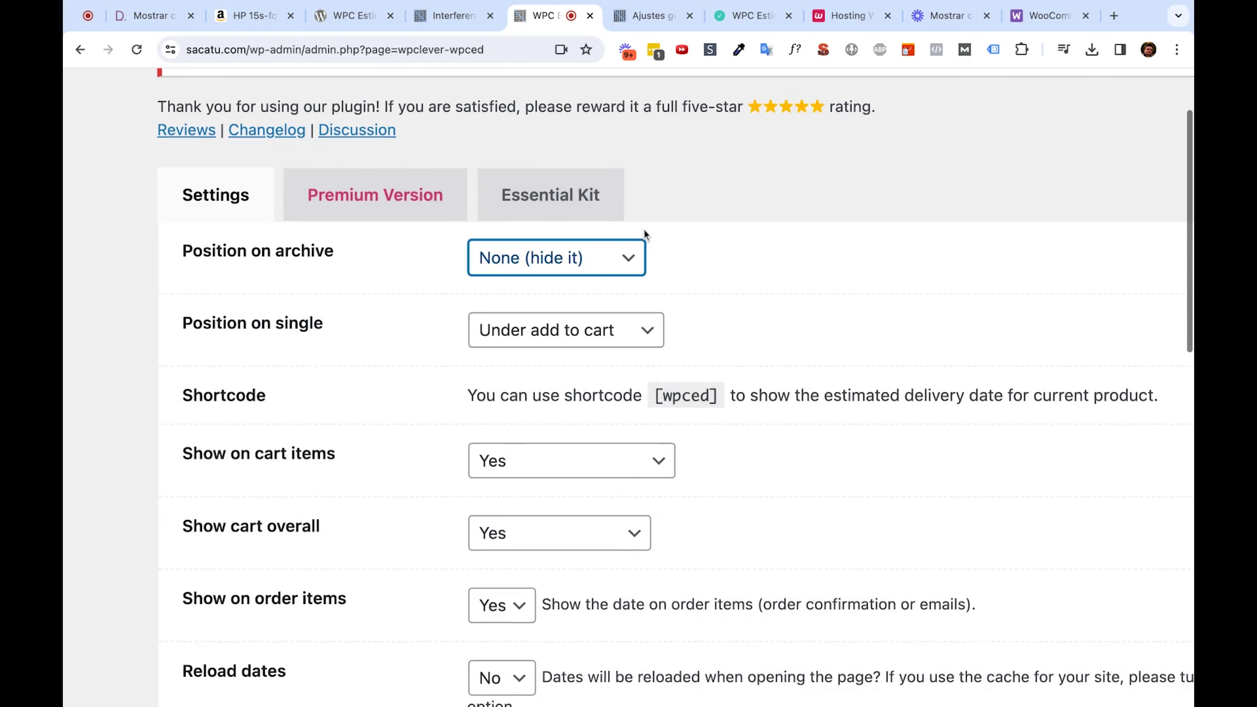
Review the Position on single choices and highlight the [wpced] shortcode for showing the estimated delivery date.
scroll(563, 282, down, 2)
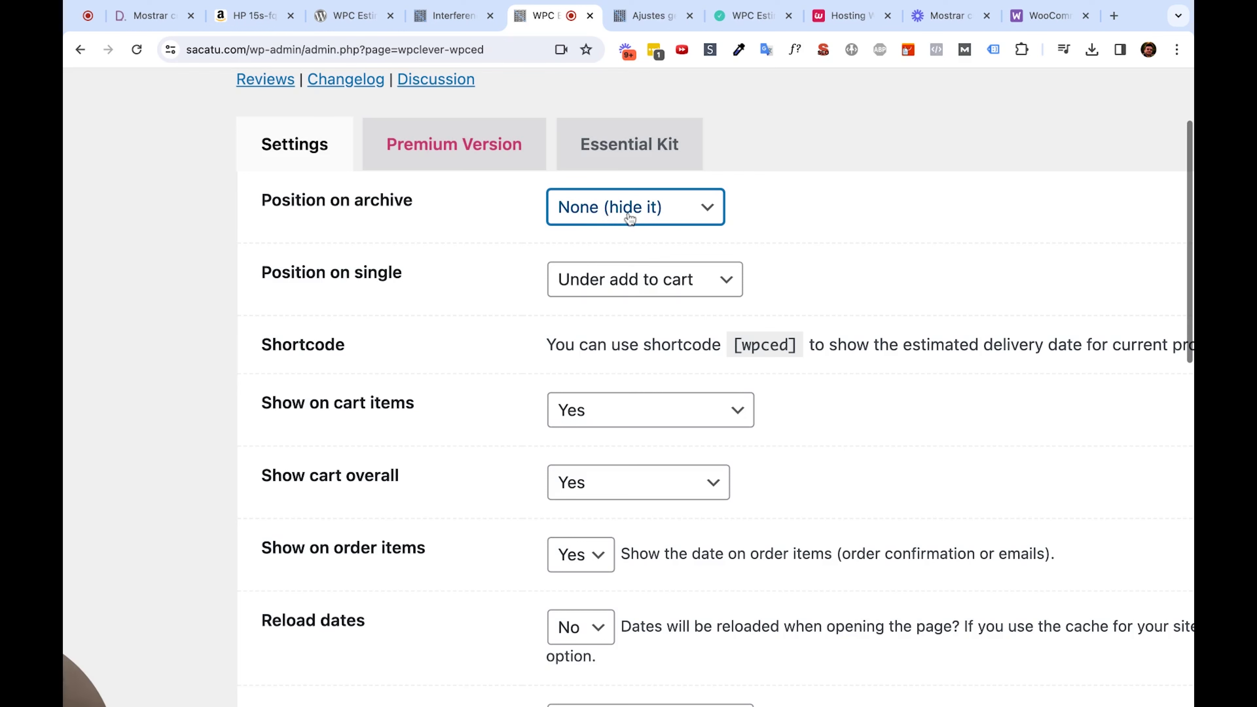
scroll(496, 206, down, 1)
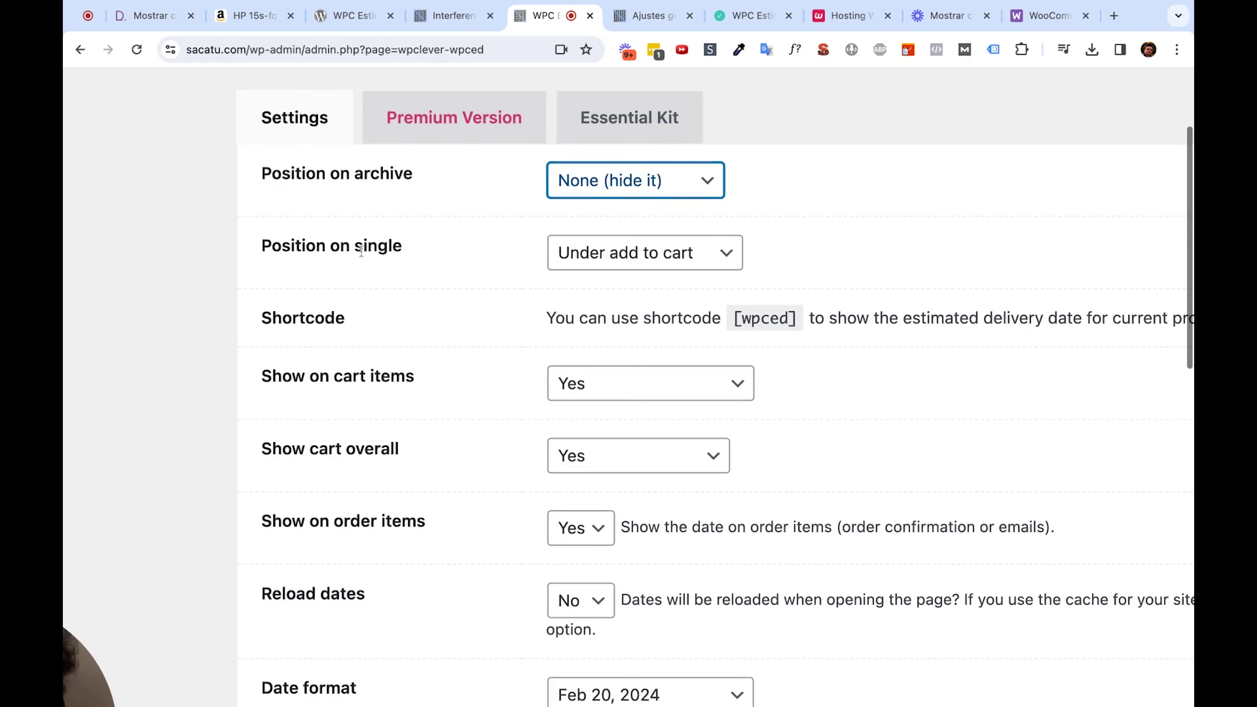
click(608, 264)
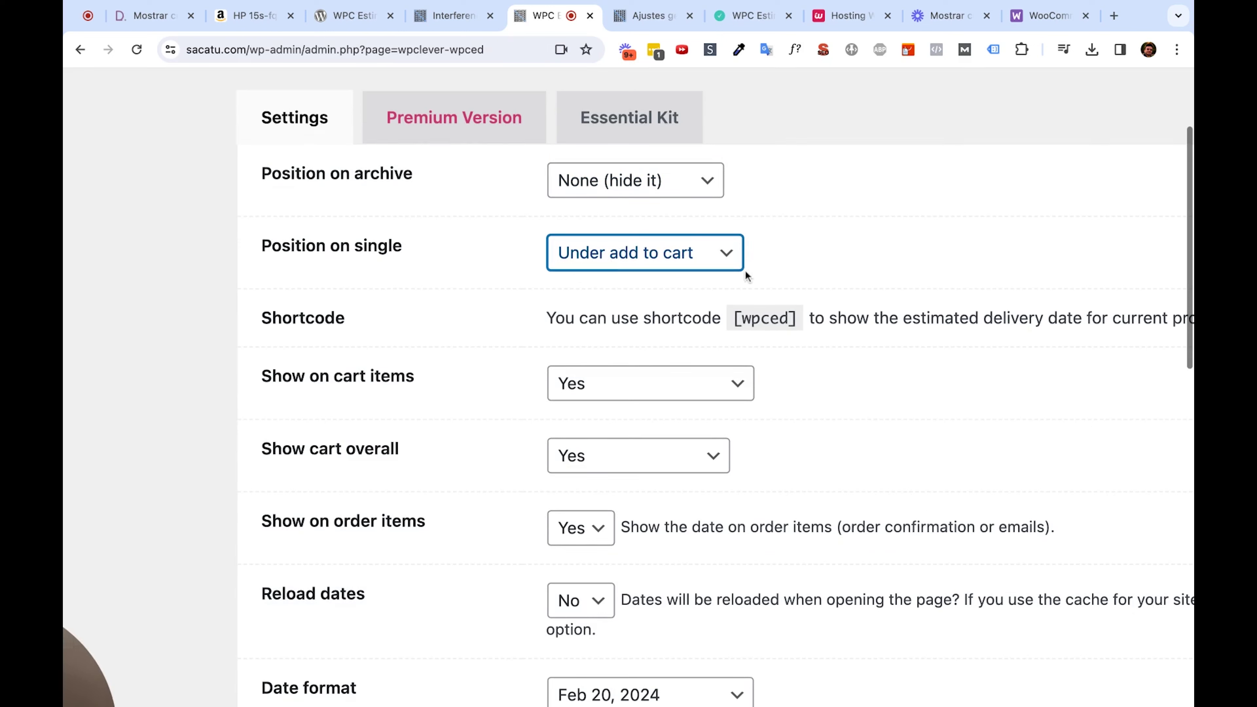
scroll(744, 276, down, 2)
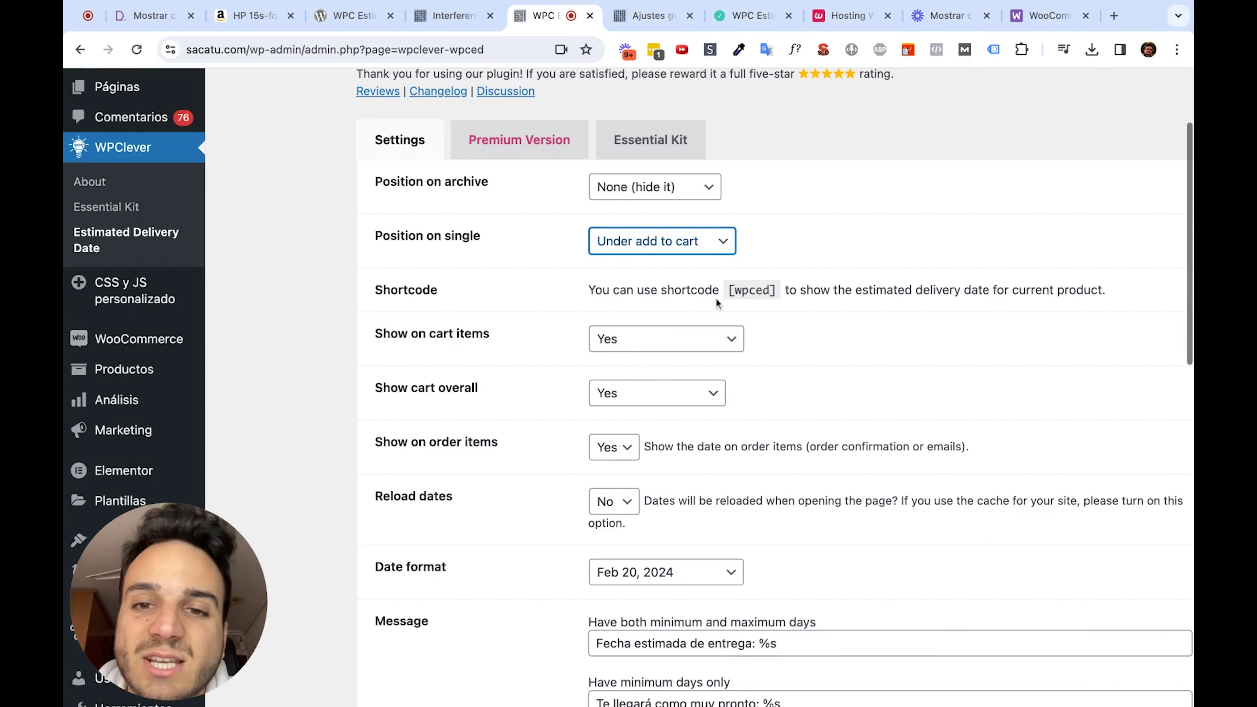
drag(731, 291, 776, 291)
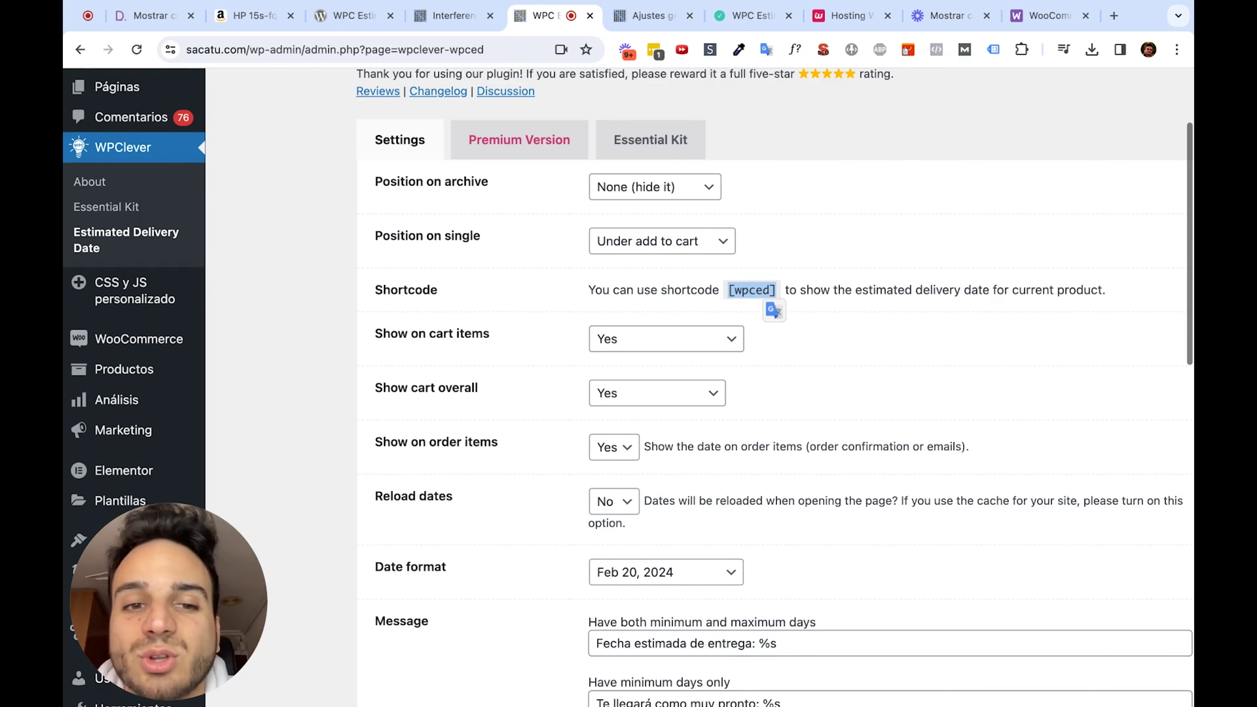
scroll(628, 386, down, 1)
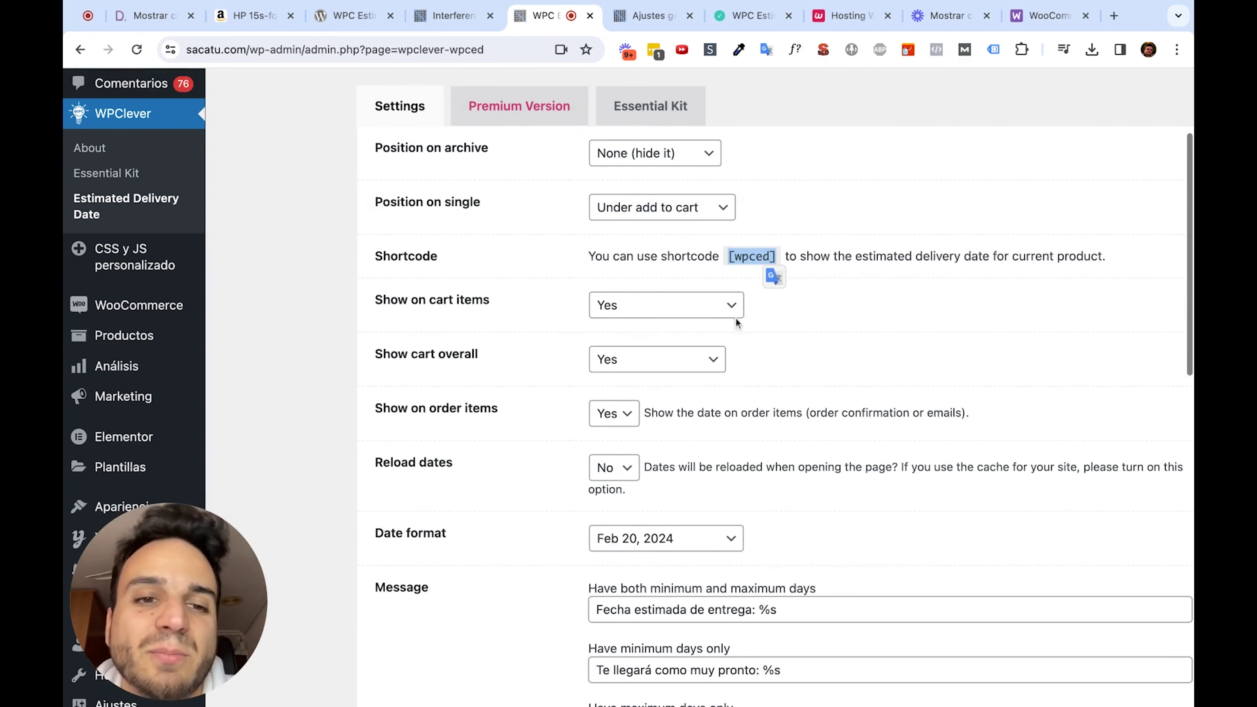
Review the cart items, cart overall and order items display options, highlighting the note about order confirmation or emails.
scroll(713, 347, down, 2)
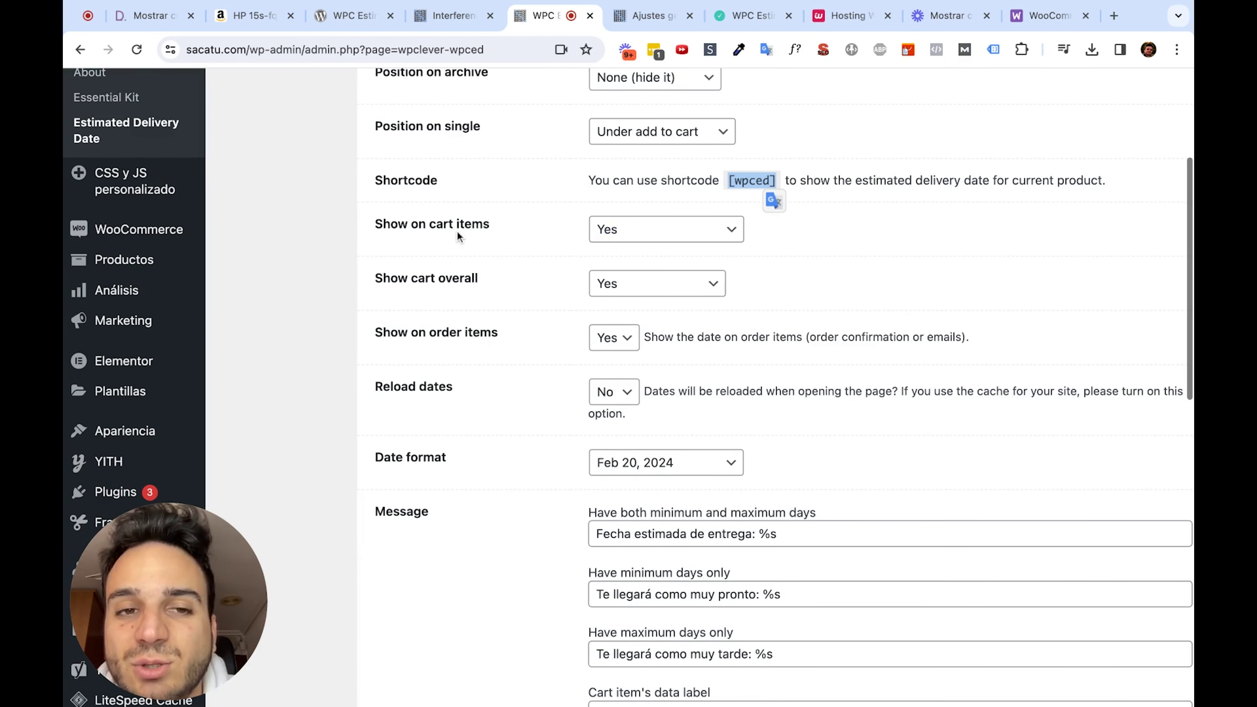
click(602, 297)
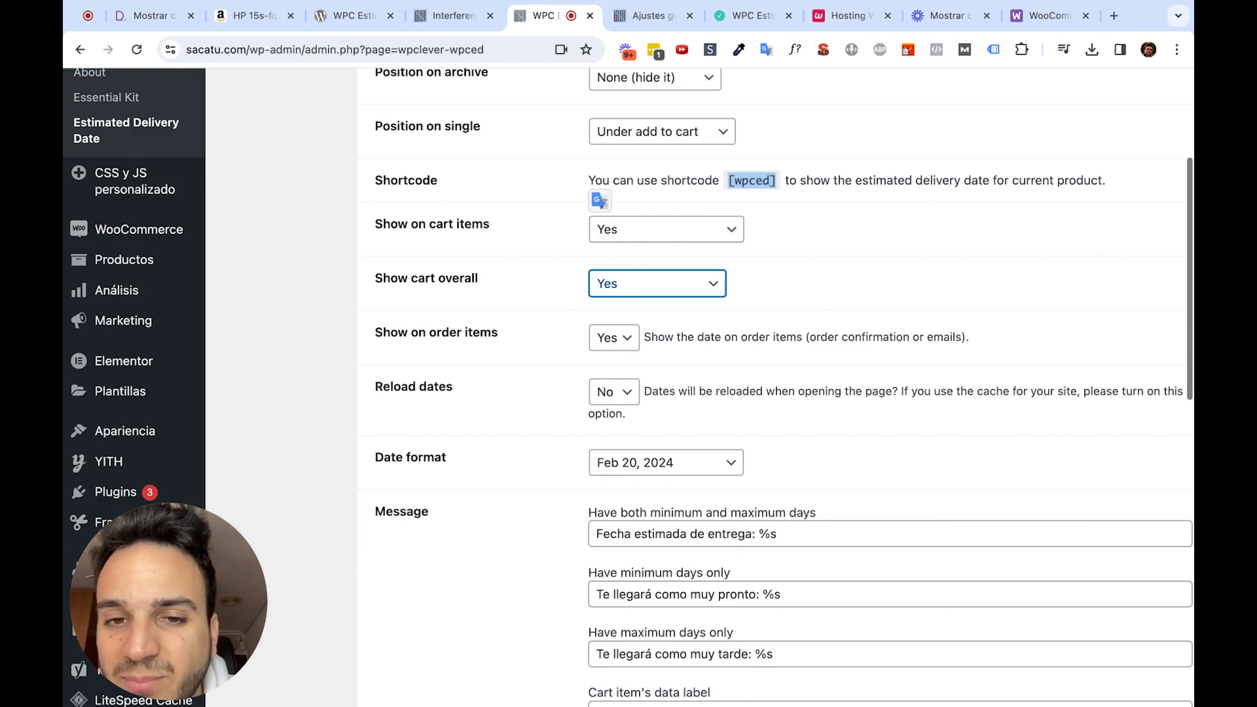
scroll(465, 298, down, 1)
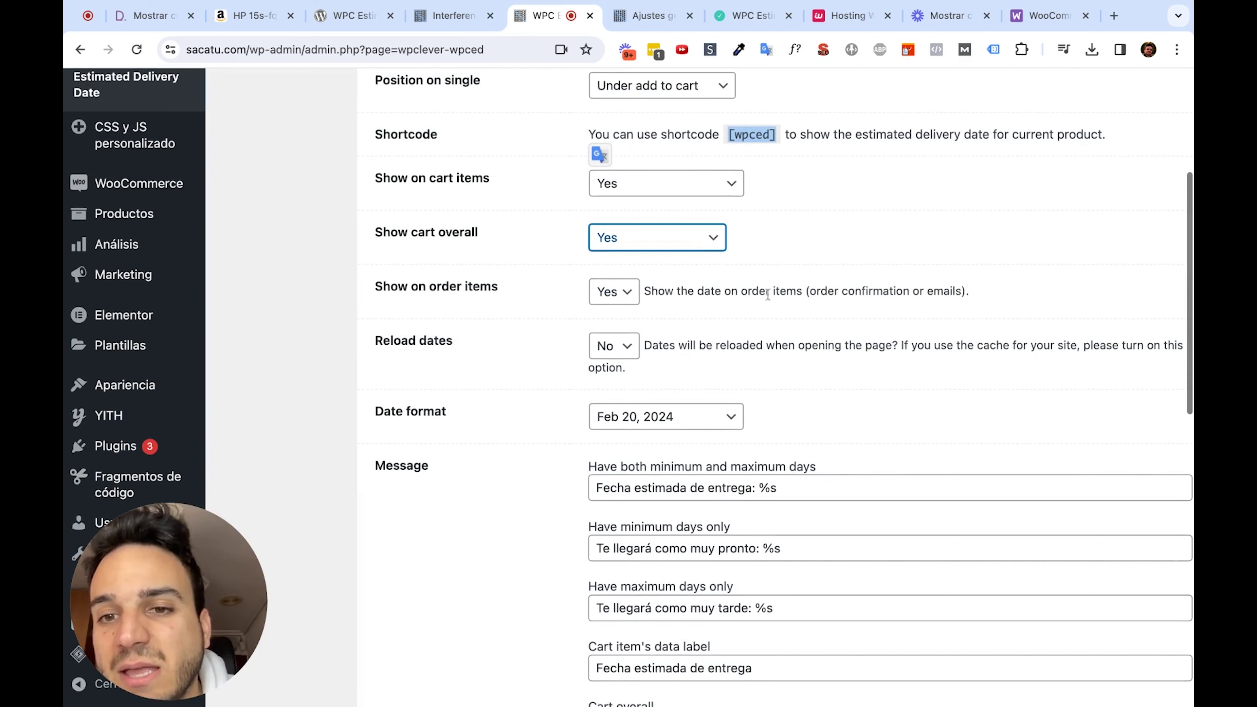
double_click(812, 291)
drag(813, 291, 968, 312)
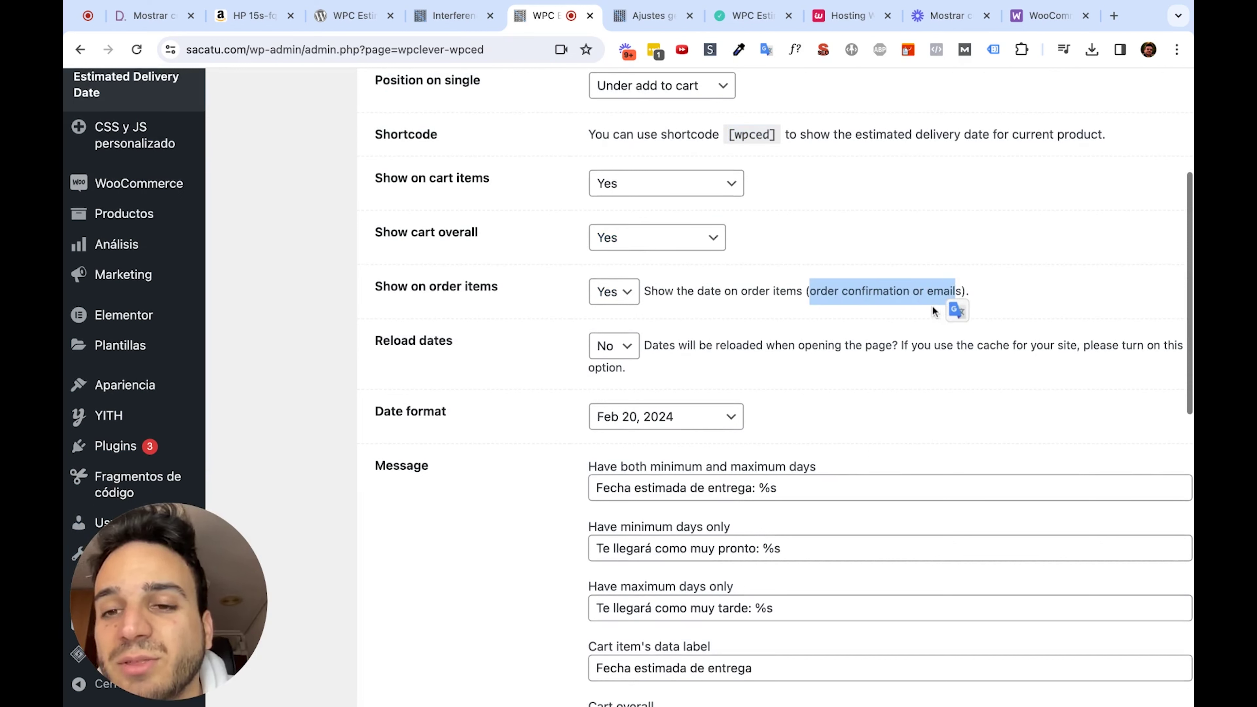
scroll(933, 310, down, 1)
click(884, 287)
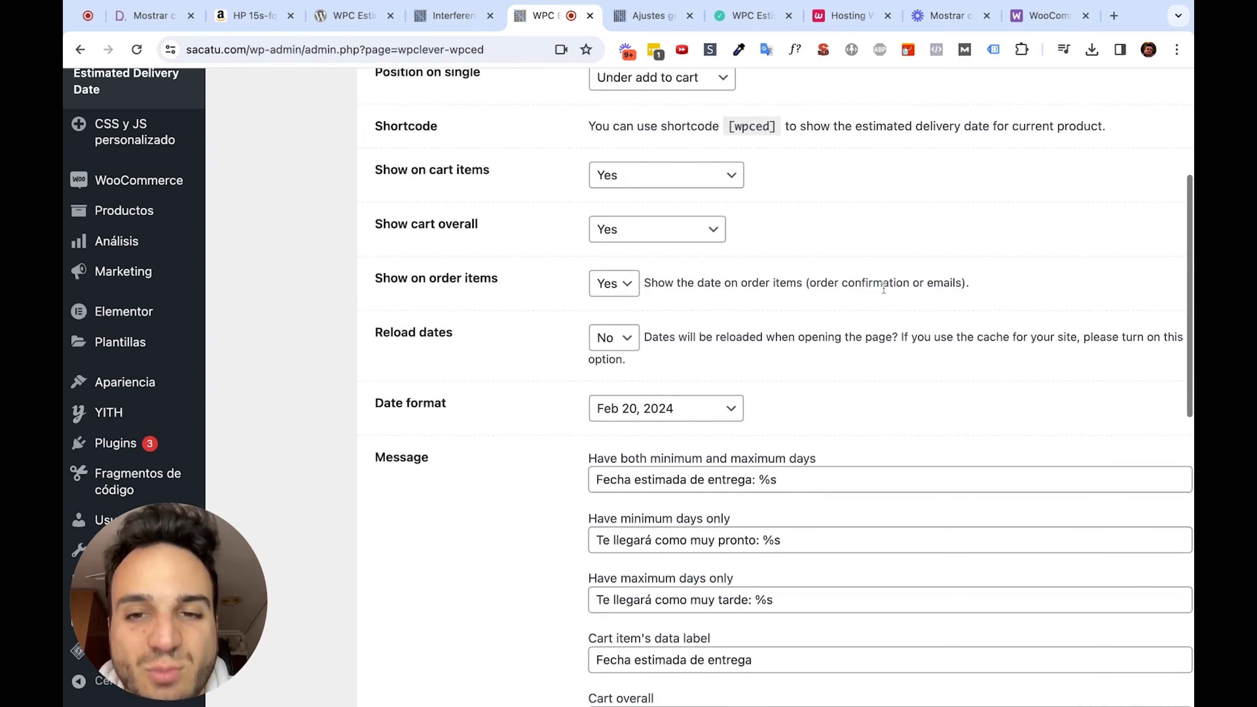
Examine the Reload dates option and its note about sites that use a cache.
scroll(696, 352, down, 1)
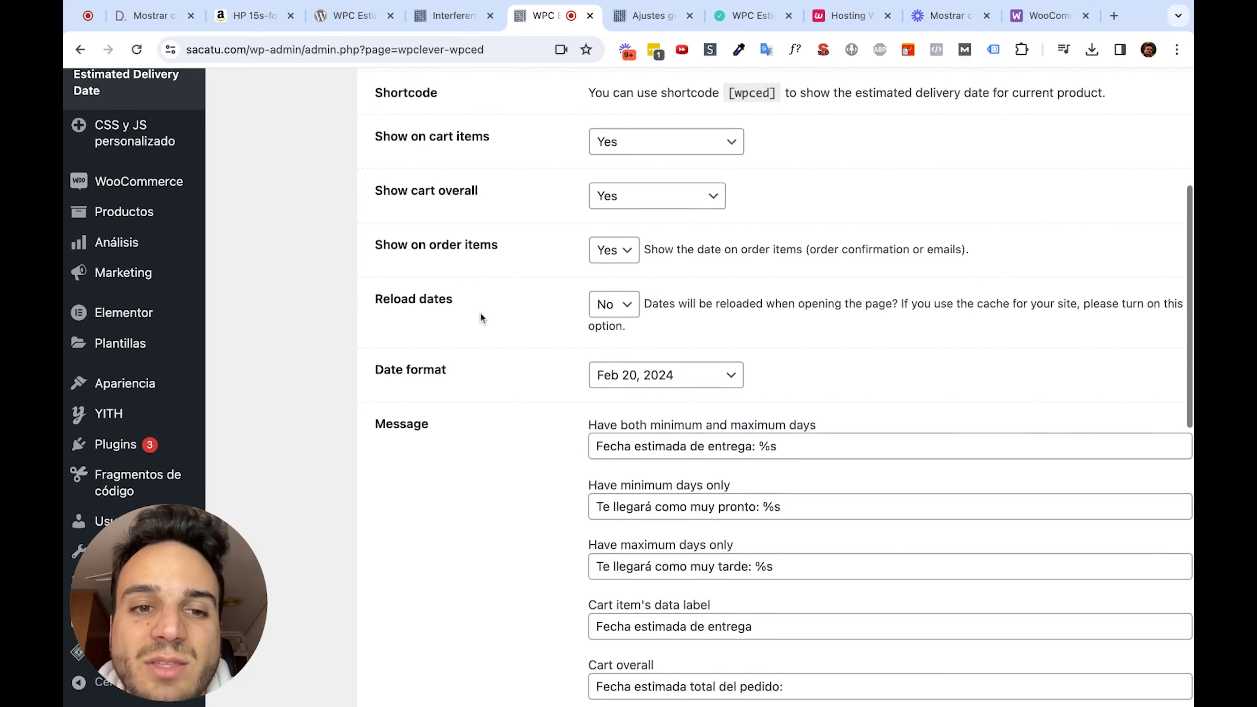
key(super+plus)
key(super+plus)
key(super+plus)
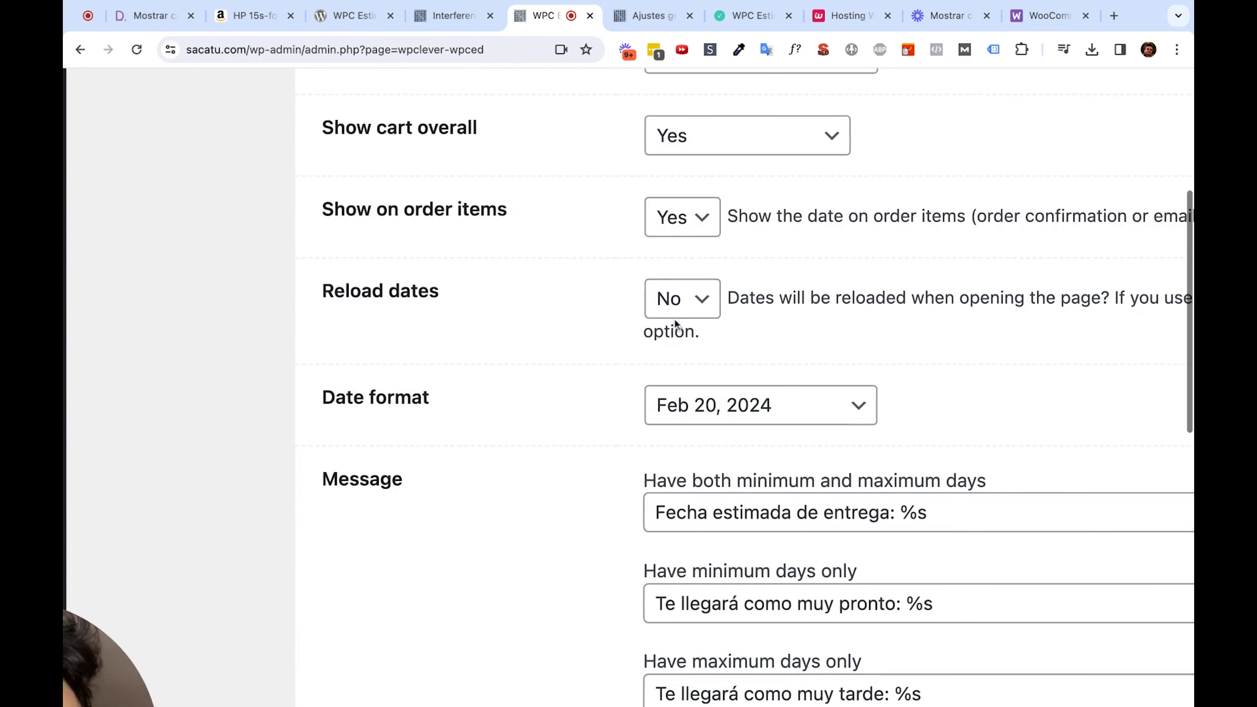
key(super+minus)
key(super+minus)
key(super+minus)
key(super+minus)
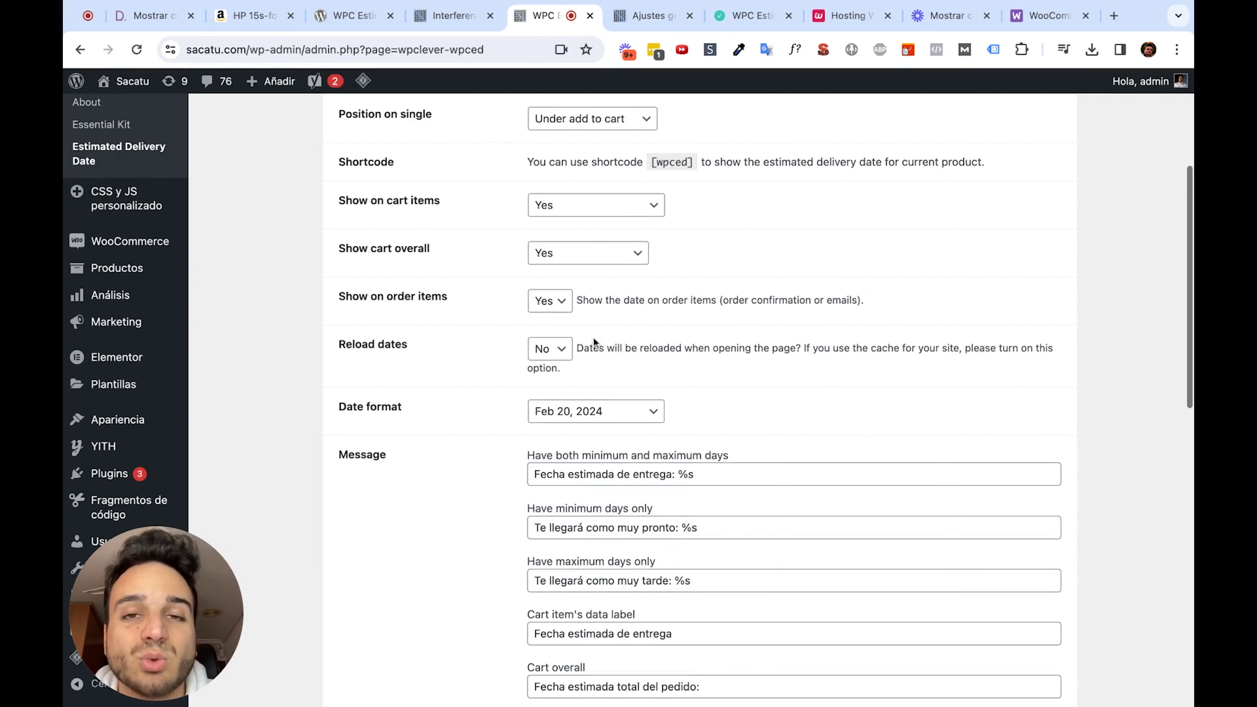
View the Interferencias product page, and switch the plugin's Reload dates option to Yes and back to No.
click(457, 15)
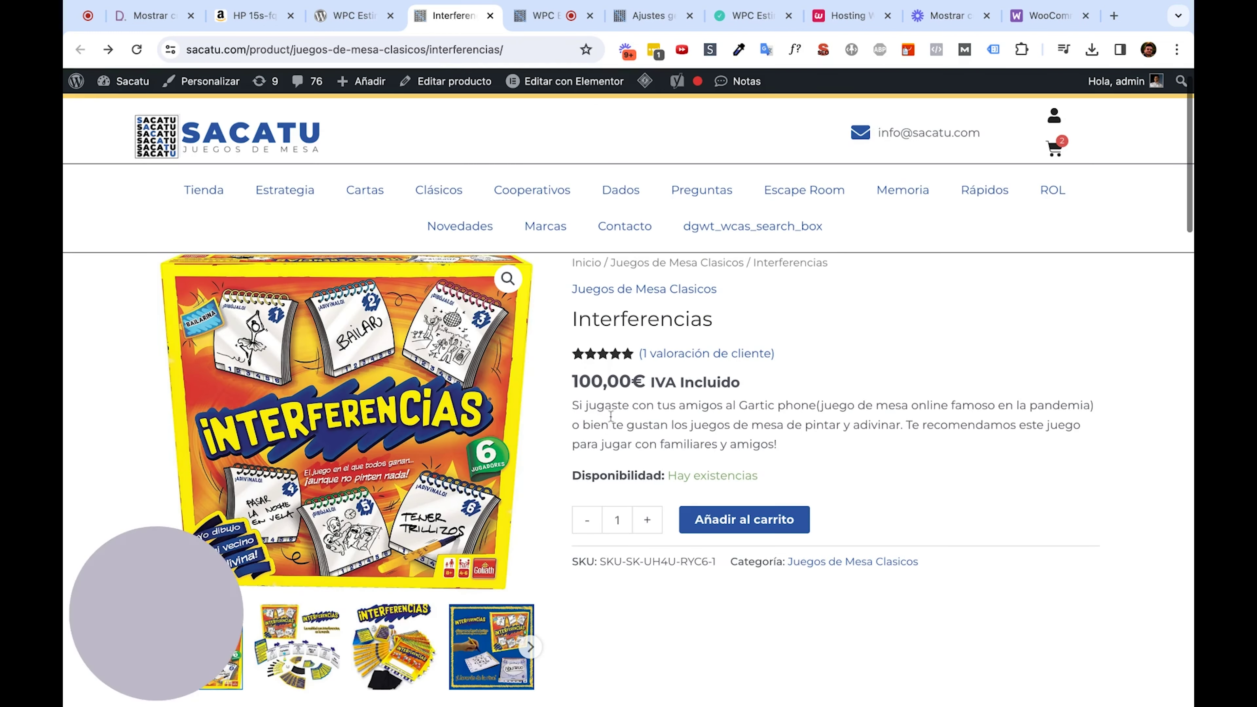
click(559, 16)
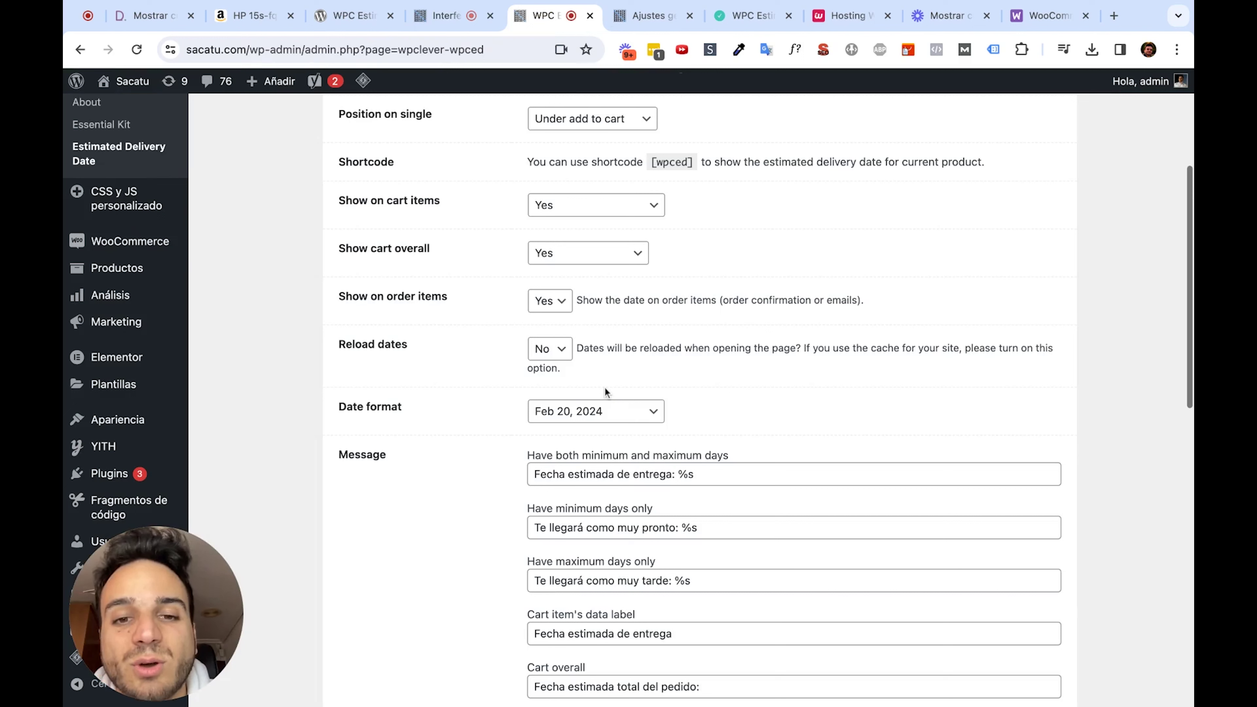
click(563, 358)
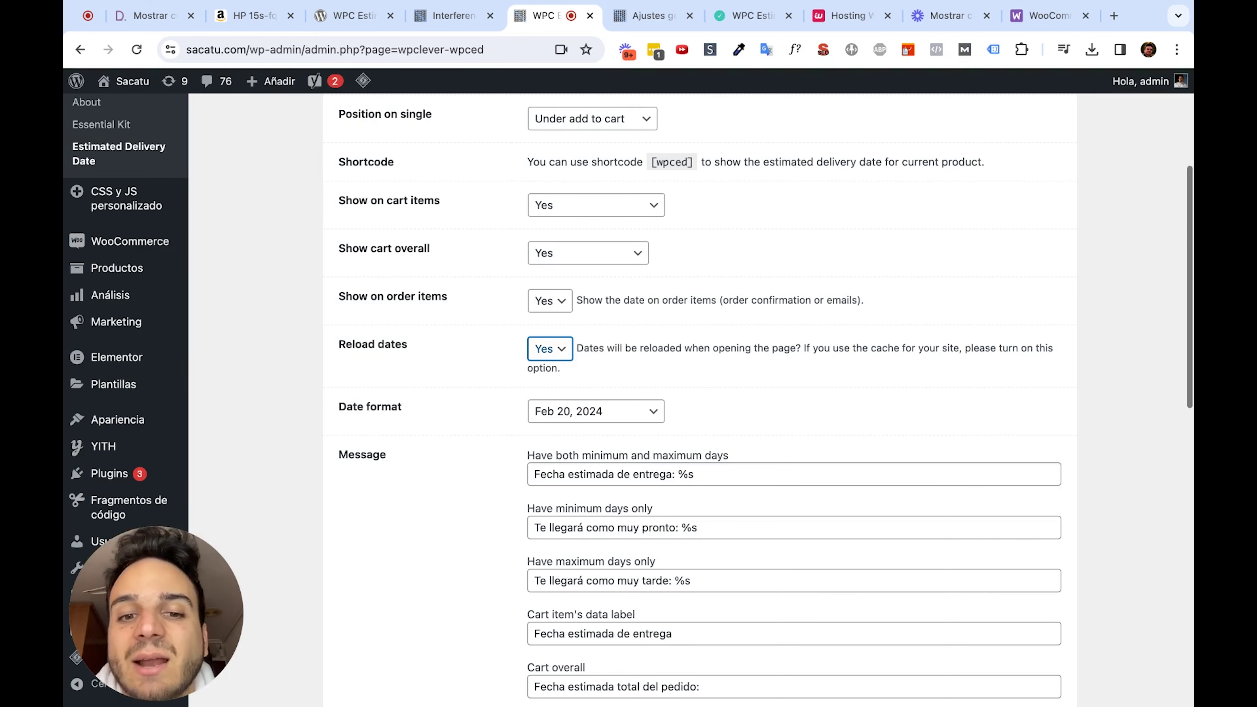
key(n)
Review the available choices for the estimated delivery date's Date format.
scroll(639, 367, down, 1)
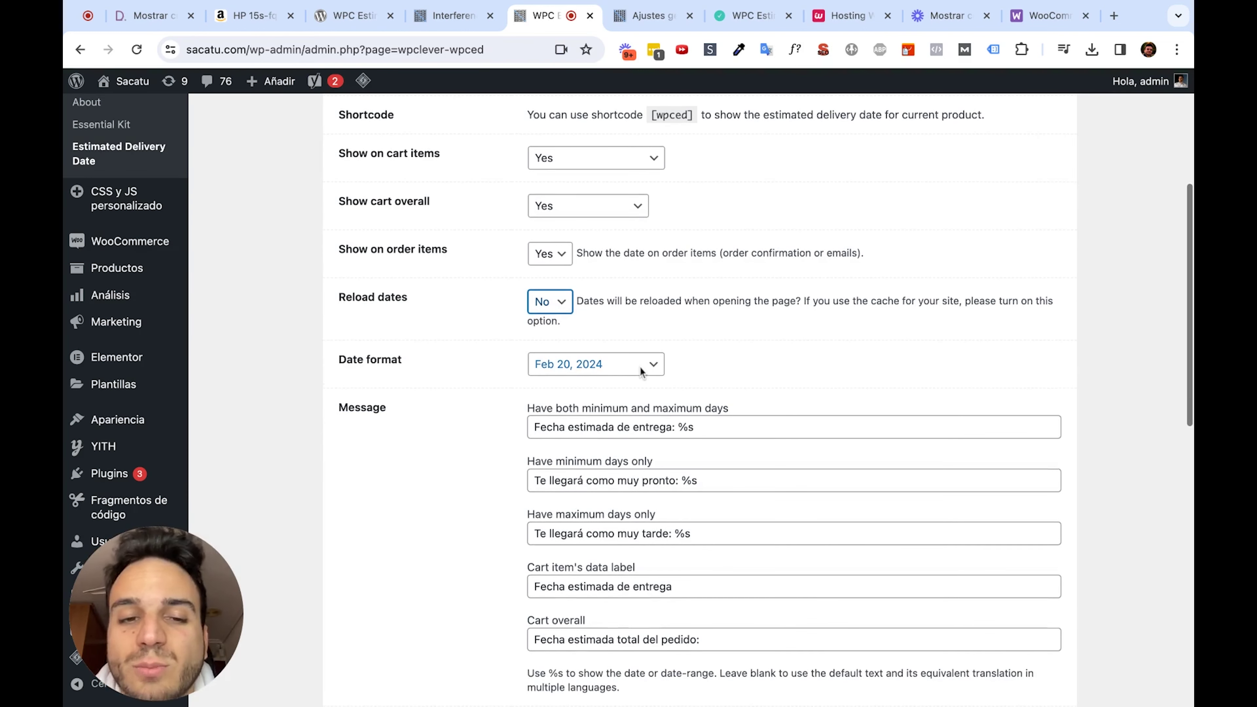
scroll(639, 370, down, 2)
click(604, 300)
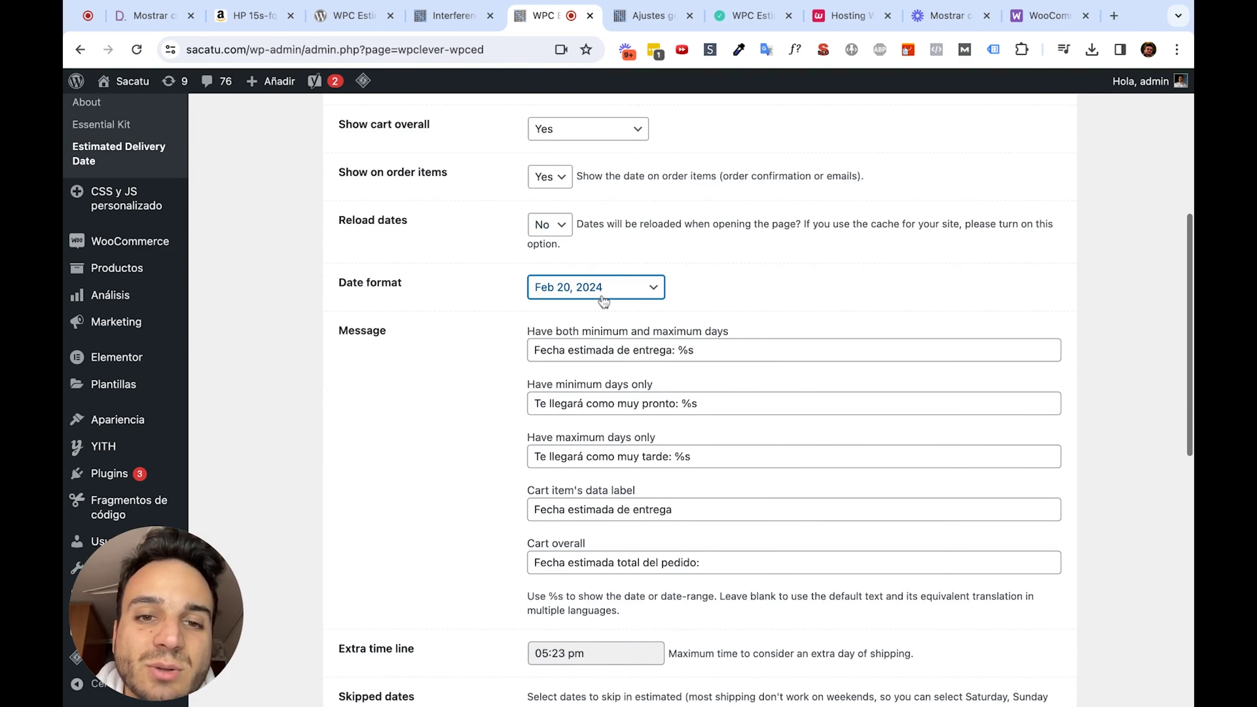
scroll(584, 327, down, 1)
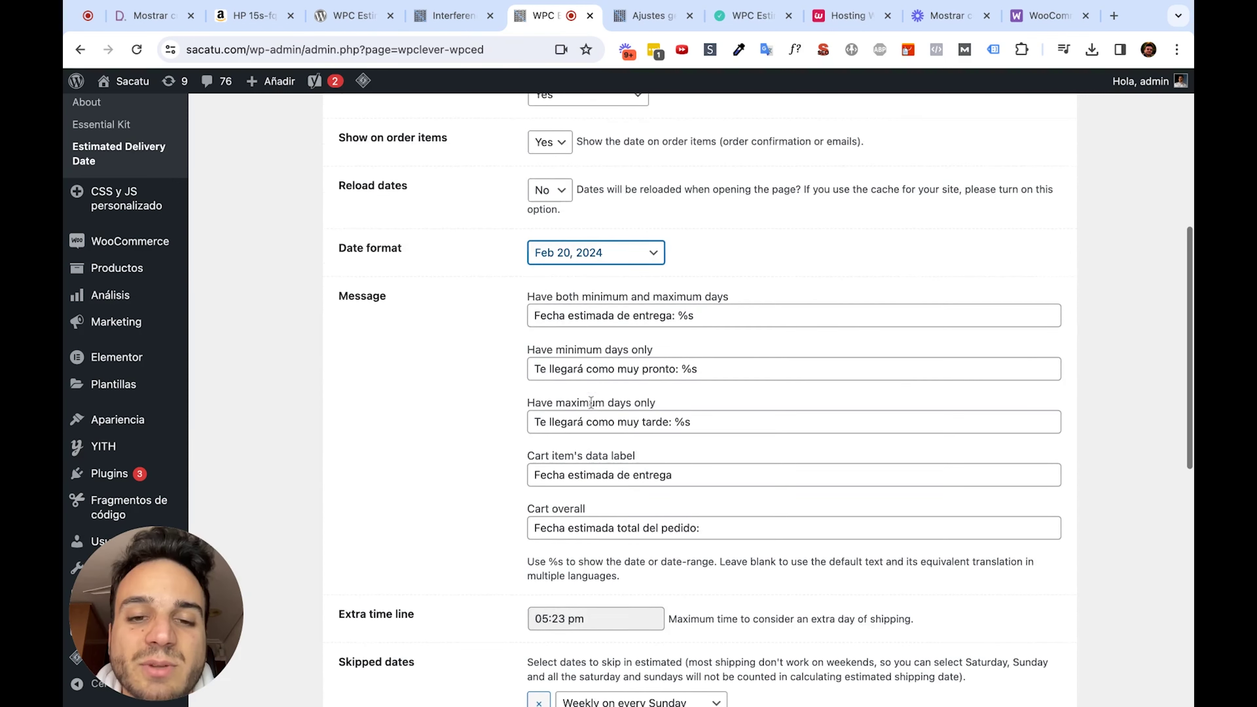
Examine the Message fields for minimum and maximum days, the cart item's data label and the cart overall text.
scroll(638, 436, up, 5)
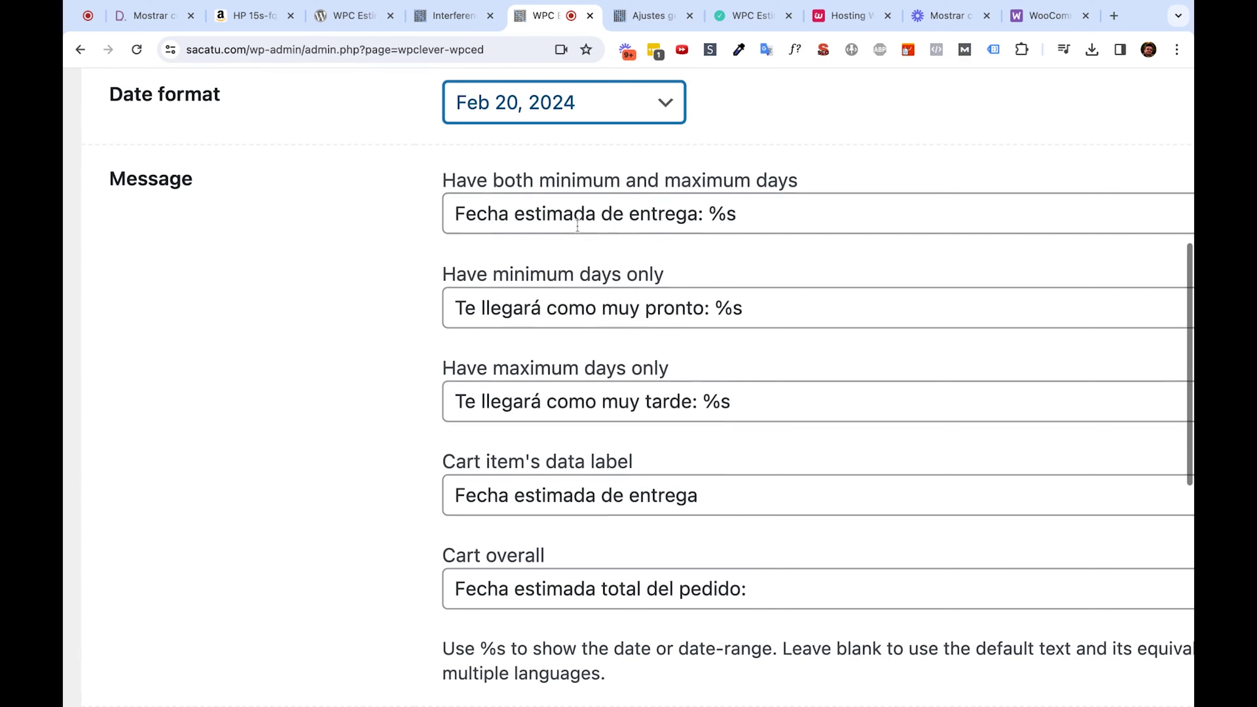
triple_click(604, 216)
double_click(614, 309)
triple_click(613, 398)
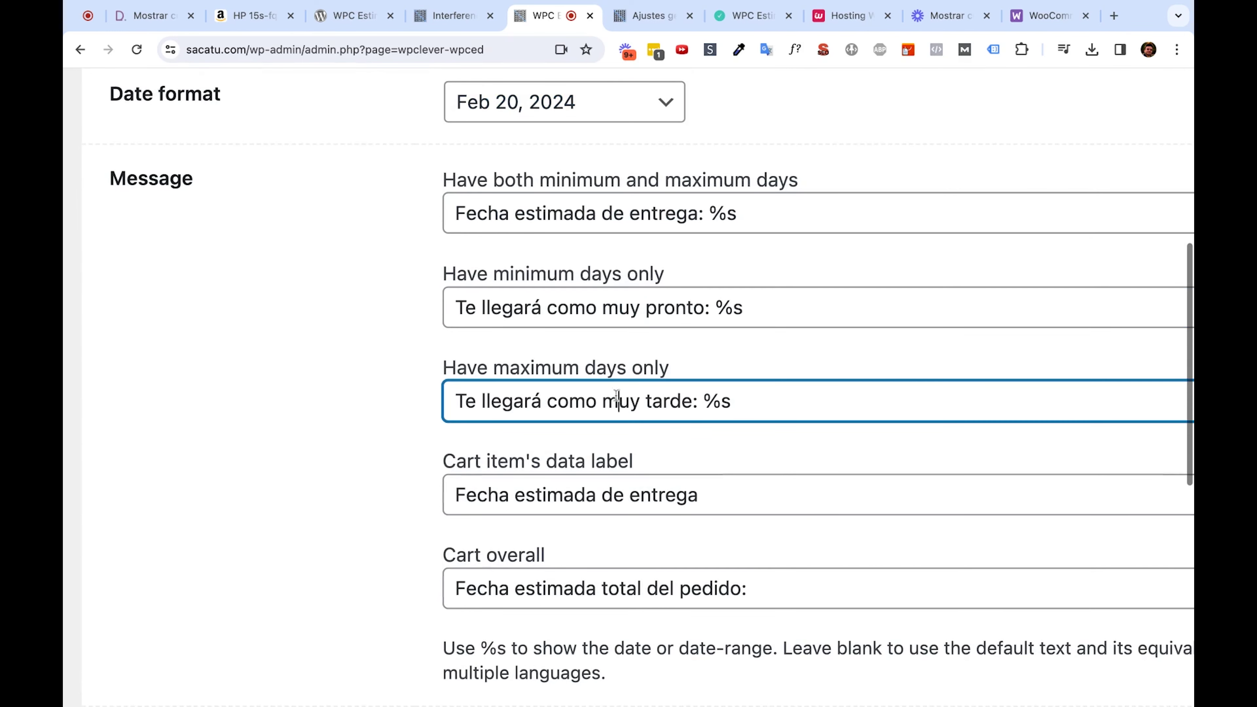
triple_click(615, 503)
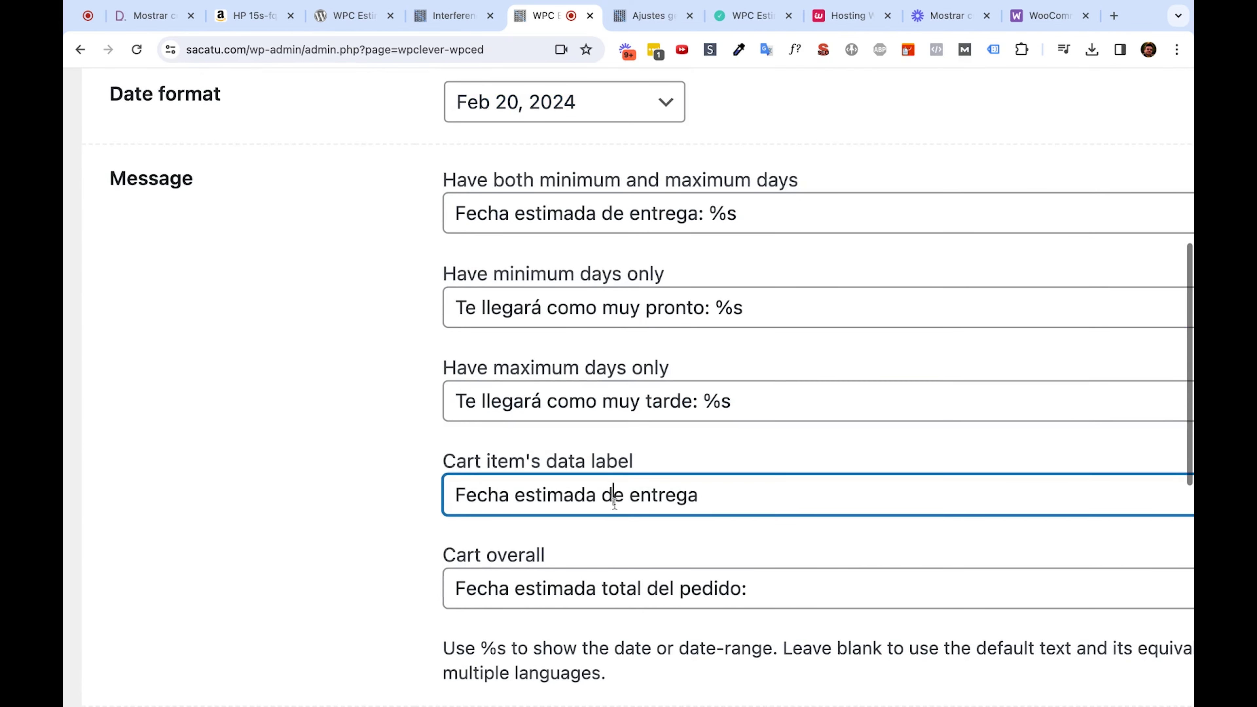
triple_click(631, 588)
Highlight the message text with its %s placeholder in the field for both minimum and maximum days.
click(641, 213)
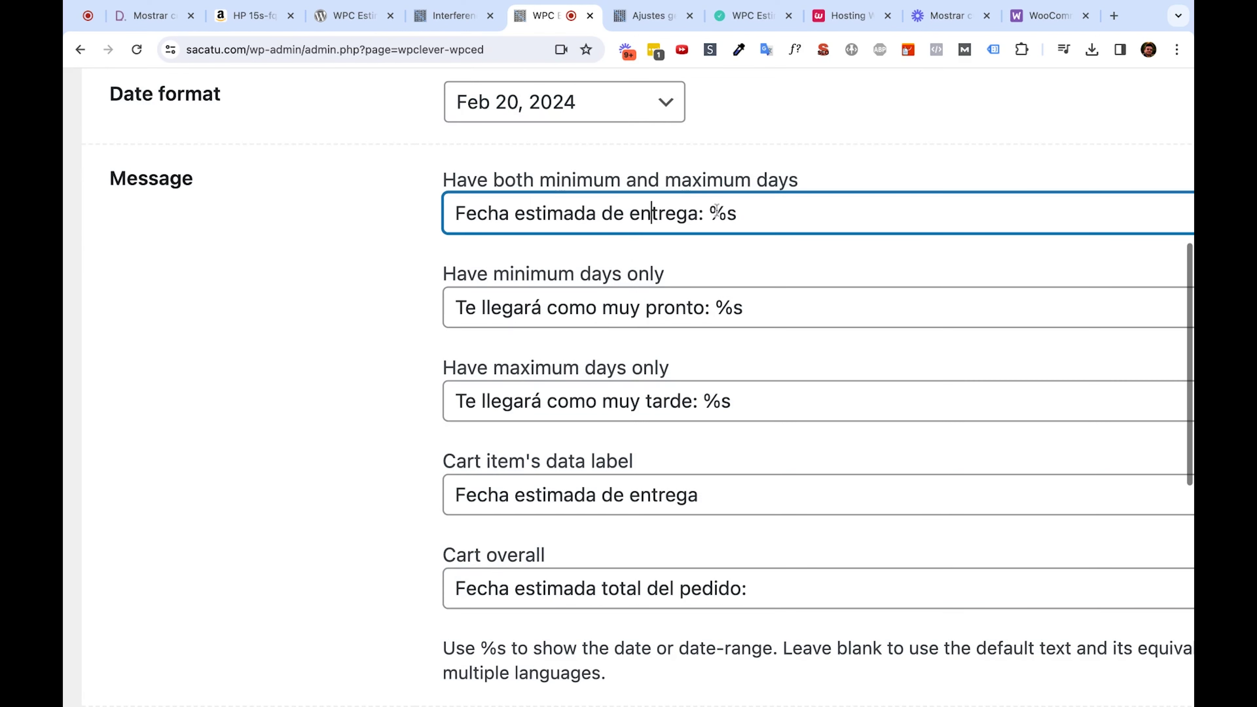
click(743, 212)
key(shift+Left)
key(shift+Left)
key(shift+Left)
key(shift+Left)
key(shift+Left)
key(shift+Left)
key(shift+Left)
key(shift+Left)
key(shift+Left)
key(shift+Left)
key(shift+Left)
key(shift+Left)
key(shift+Left)
key(shift+Left)
key(shift+Left)
key(shift+Left)
key(shift+Left)
key(shift+Left)
key(shift+Left)
key(shift+Left)
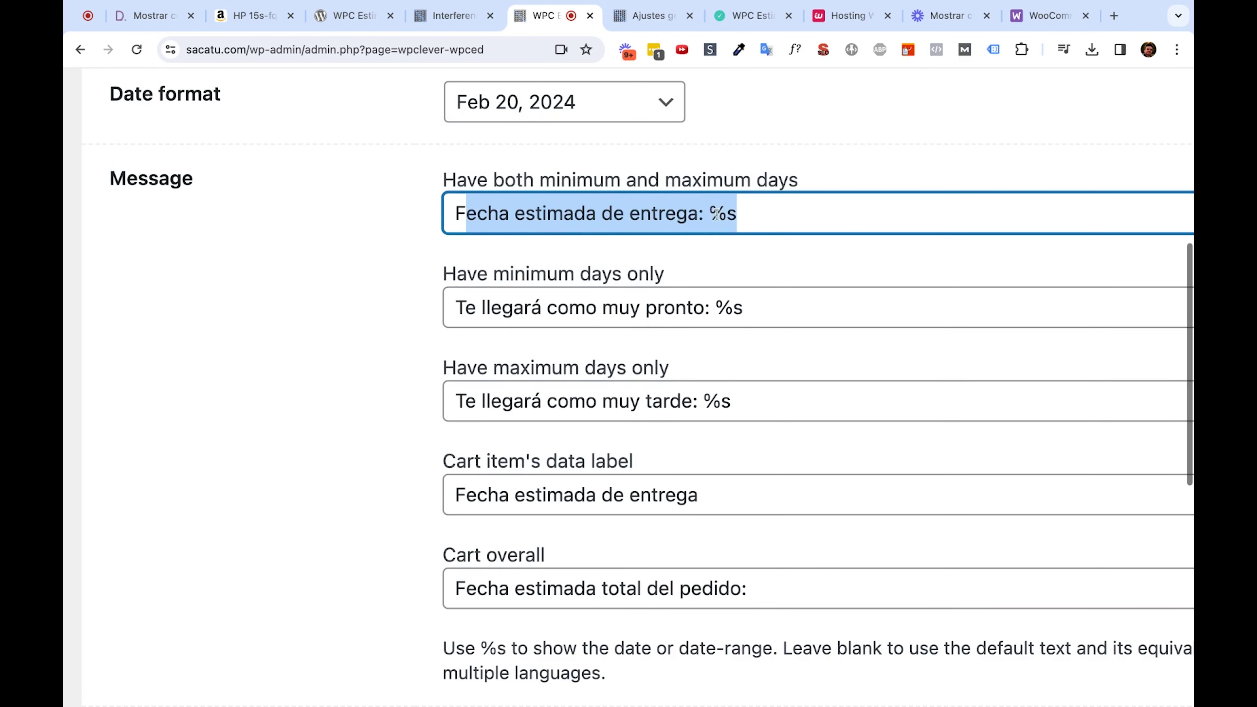
Highlight the wording "Te llegará como muy pronto:" in the message for minimum days only.
click(695, 306)
key(Right)
key(Right)
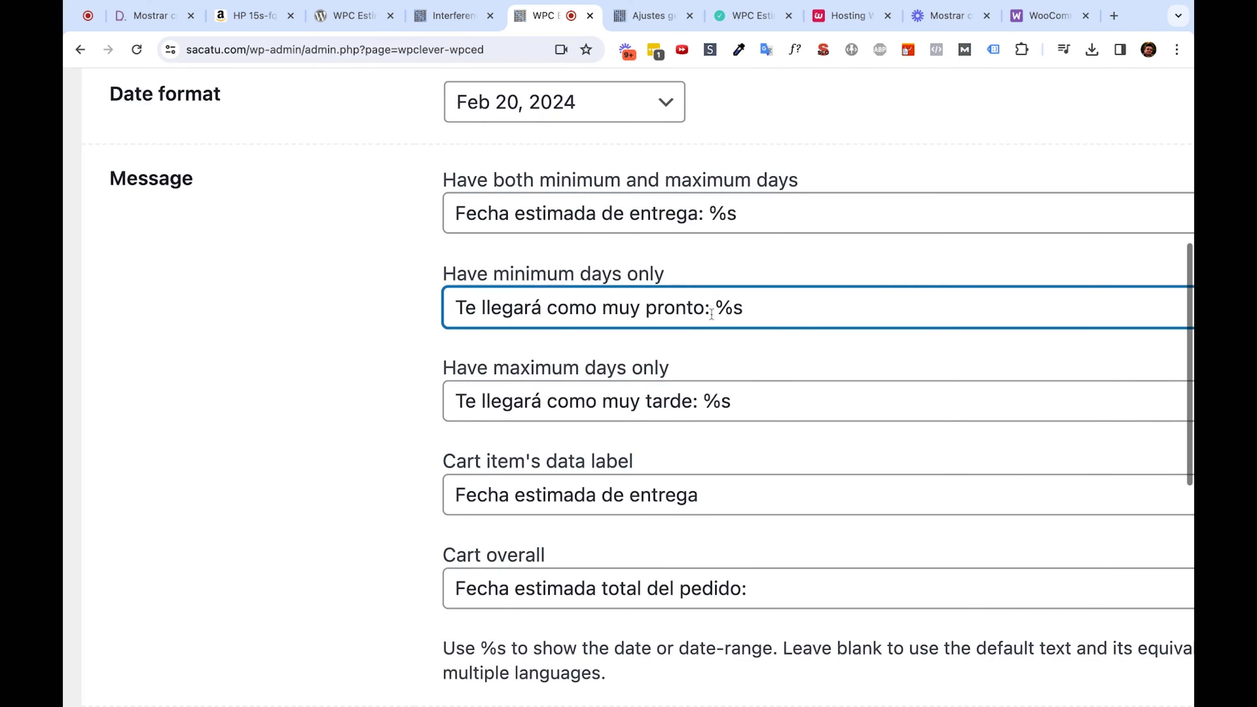
key(shift+alt+Left)
key(shift+alt+Left)
key(shift+alt+Left)
key(shift+alt+Left)
key(shift+alt+Left)
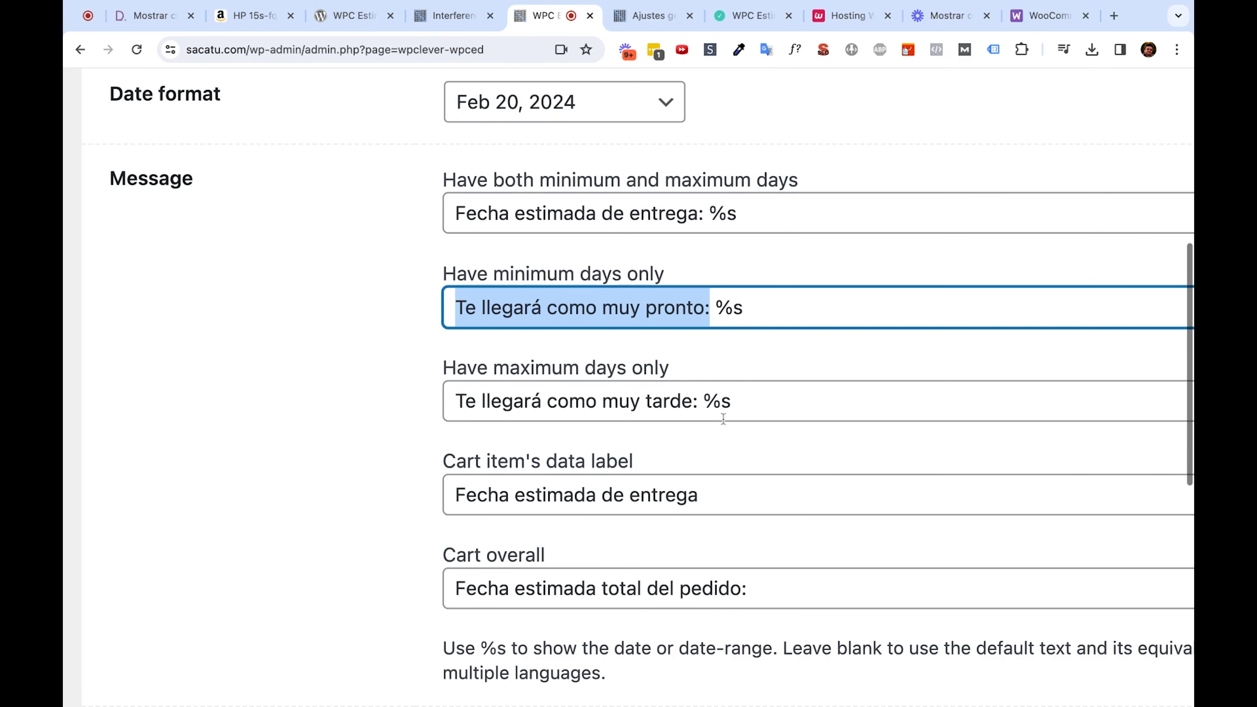
Highlight the wording and the %s placeholder in the message for maximum days only.
click(701, 404)
key(shift+alt+Left)
key(shift+alt+Left)
key(shift+alt+Left)
key(shift+alt+Left)
key(shift+alt+Left)
drag(731, 403, 702, 403)
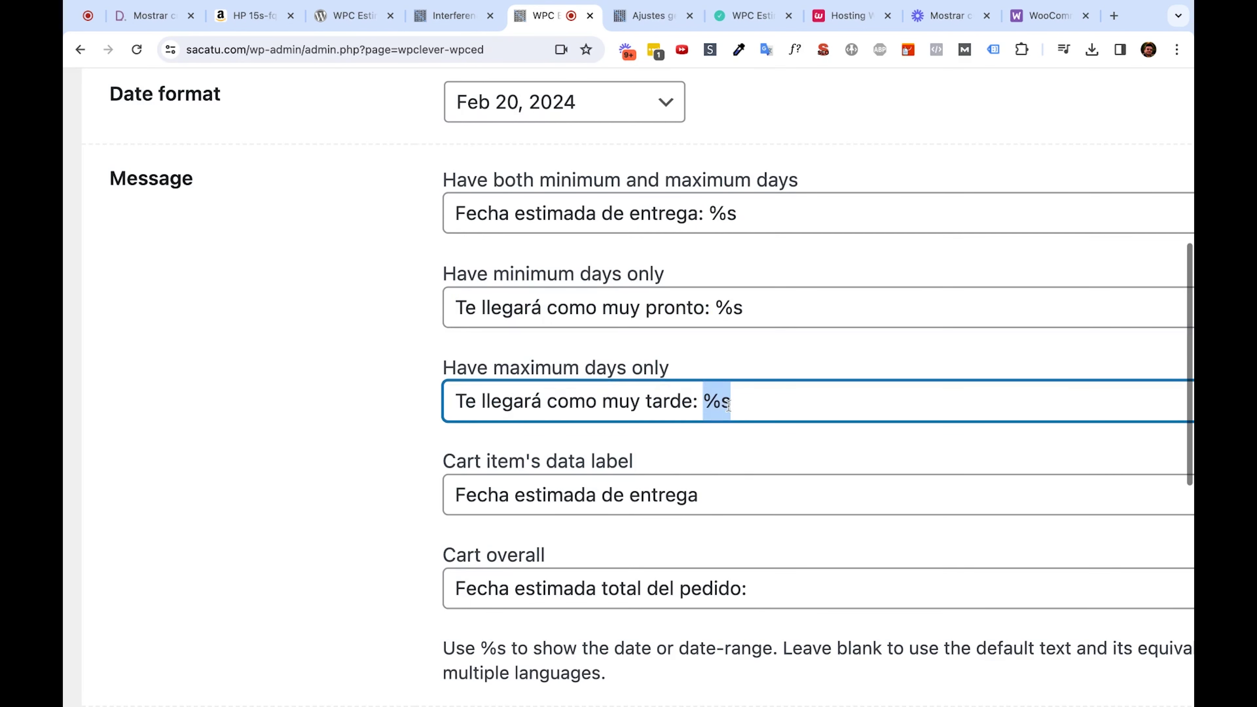
Set the Extra time line for counting an extra shipping day to 05:31 pm.
scroll(707, 451, down, 2)
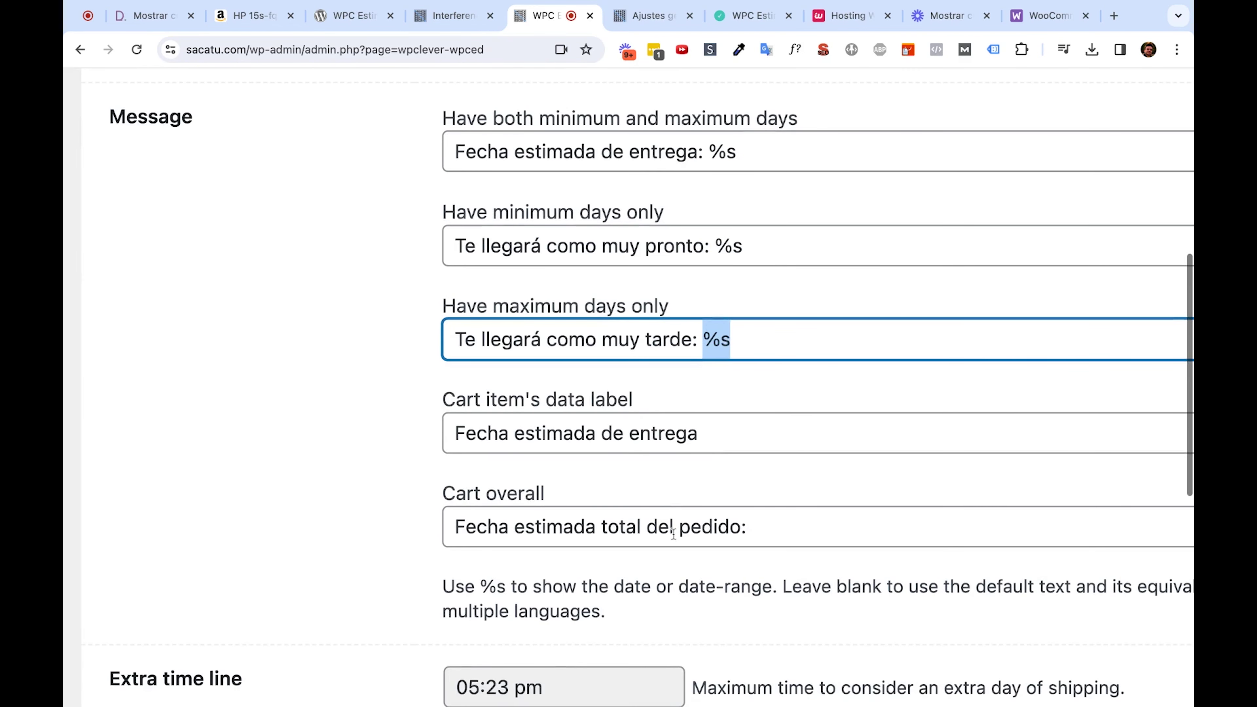
key(super+0)
scroll(674, 535, down, 5)
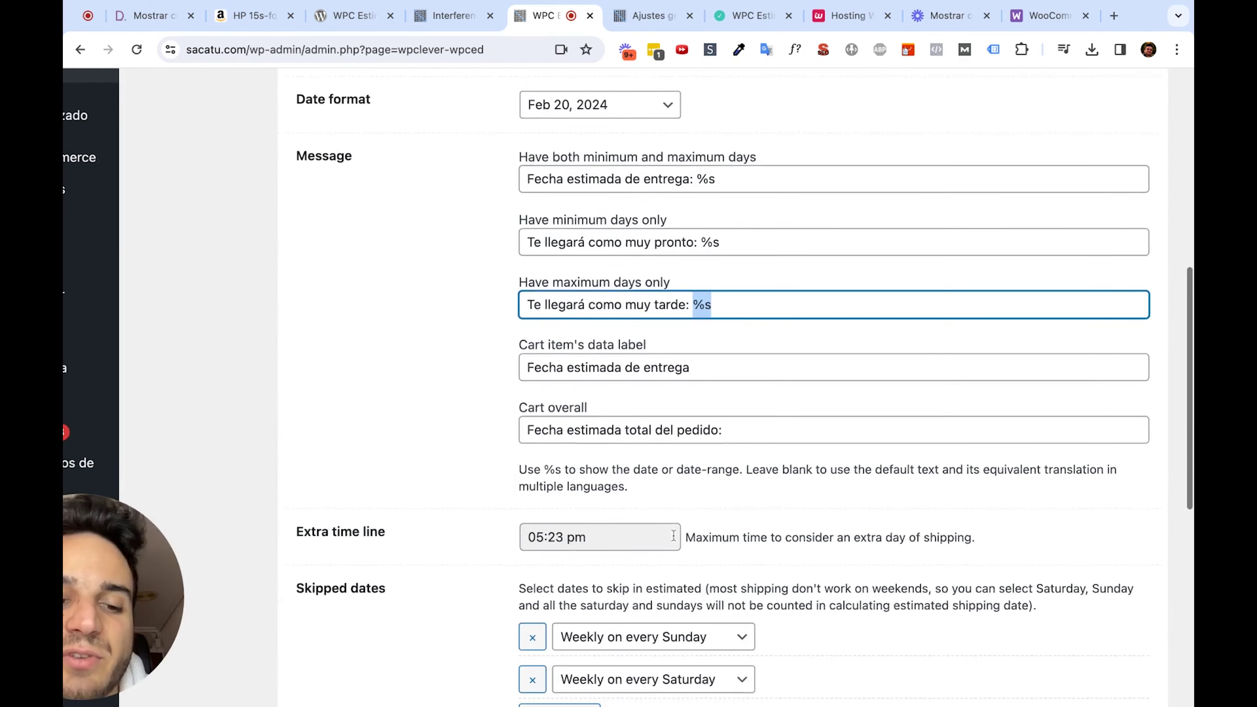
scroll(674, 535, down, 3)
scroll(619, 446, down, 2)
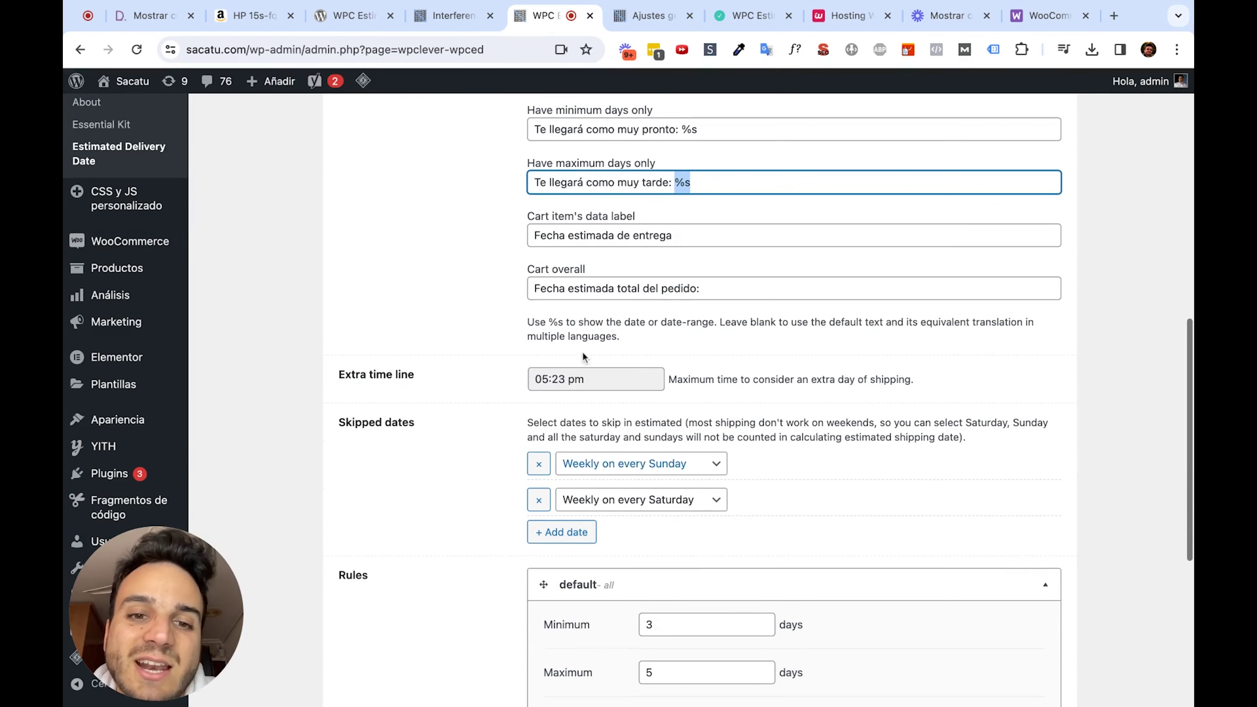
click(572, 379)
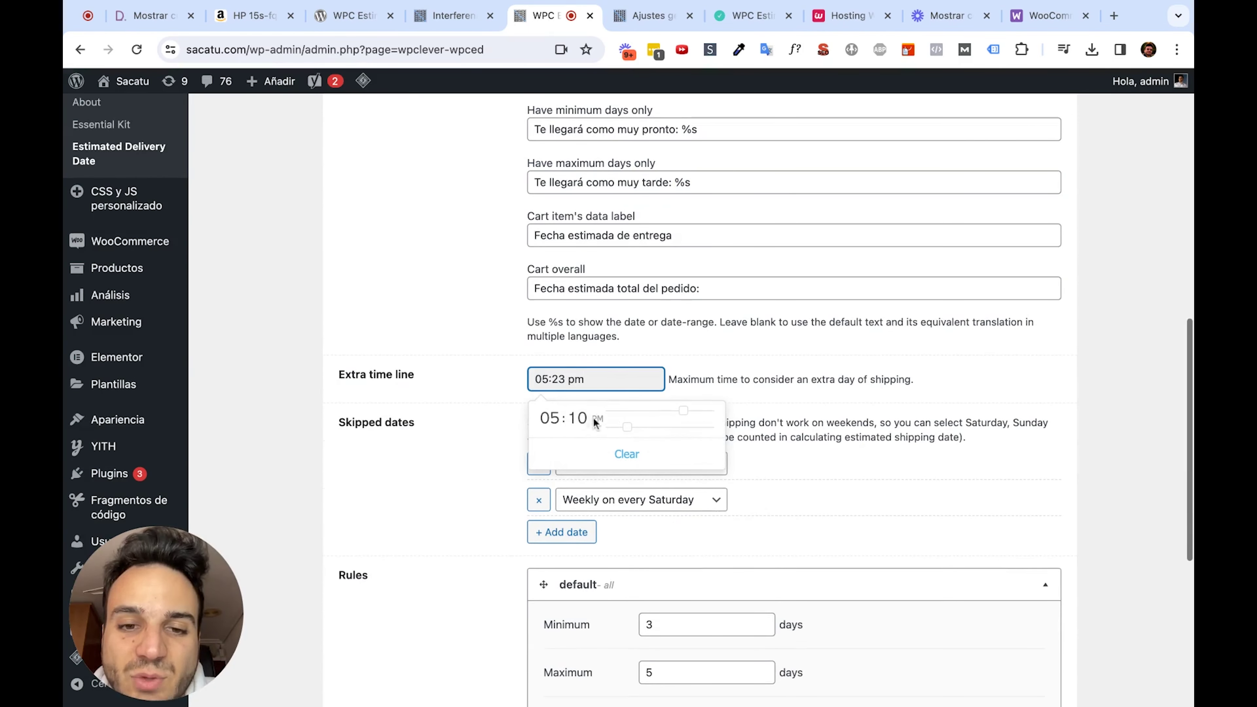
drag(627, 427, 663, 428)
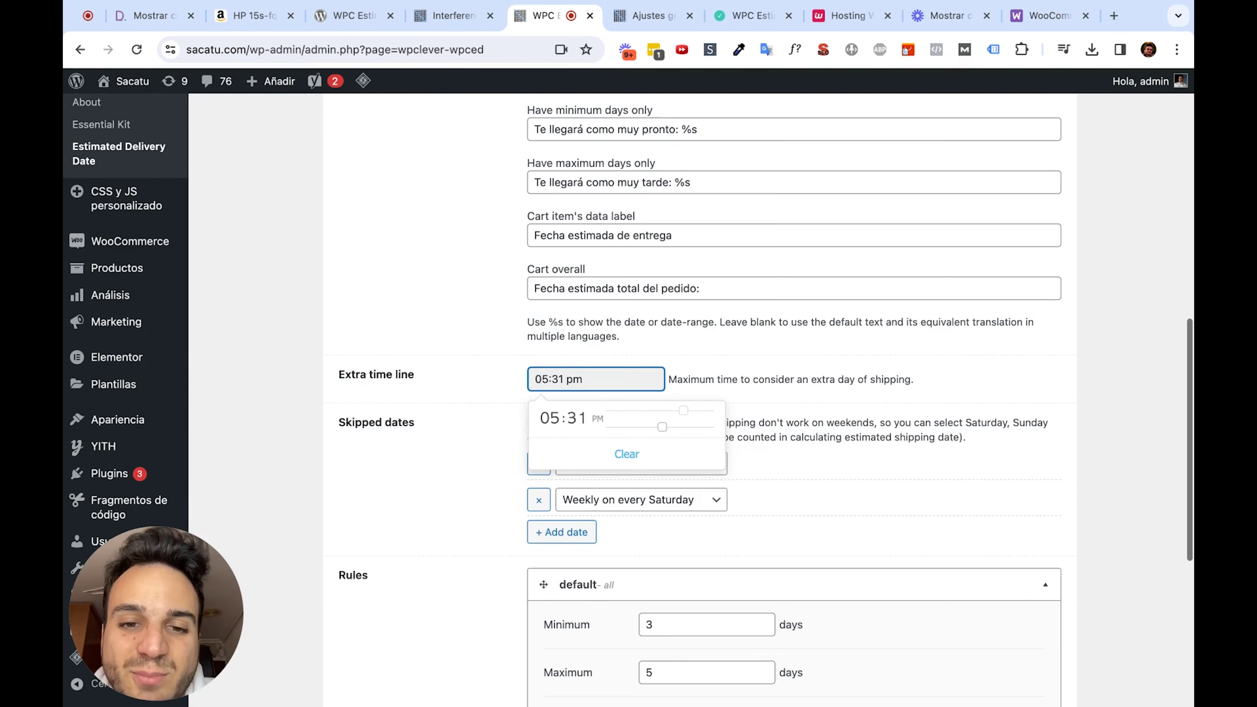
click(758, 382)
Remove both skipped dates, and add Weekly on every Sunday and Weekly on every Saturday again.
scroll(759, 382, down, 3)
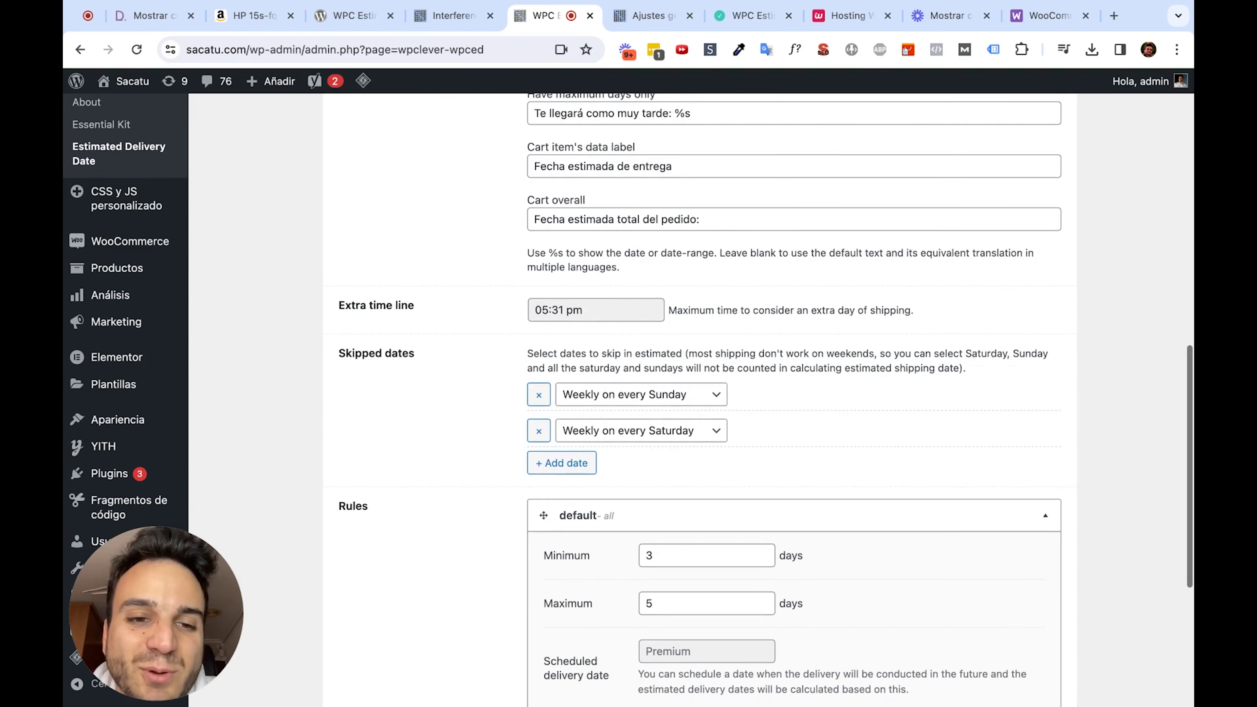
click(539, 396)
click(539, 396)
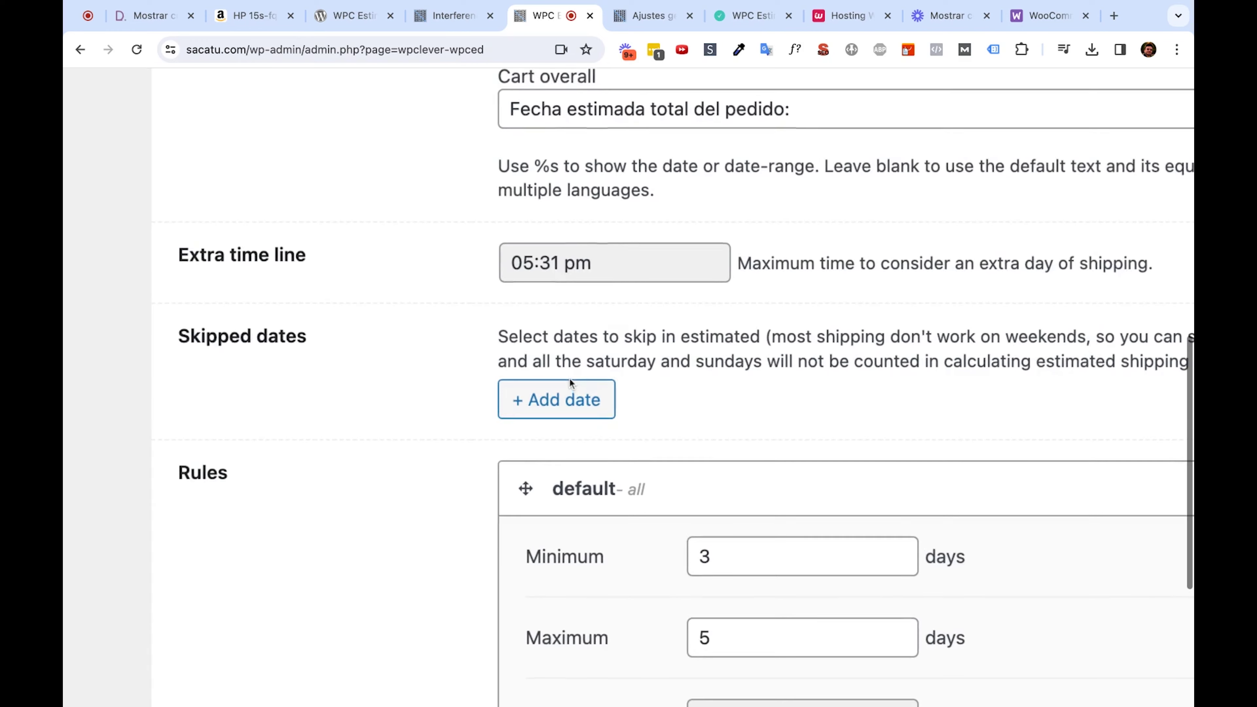
click(570, 392)
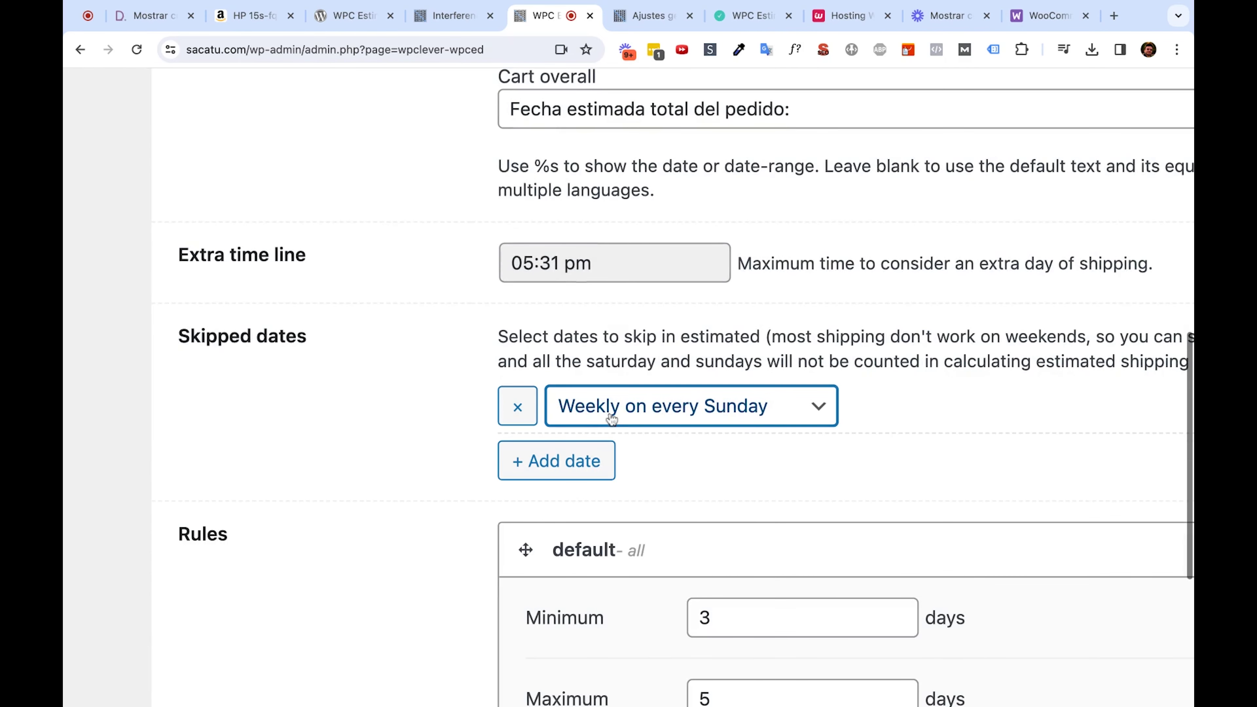
click(574, 469)
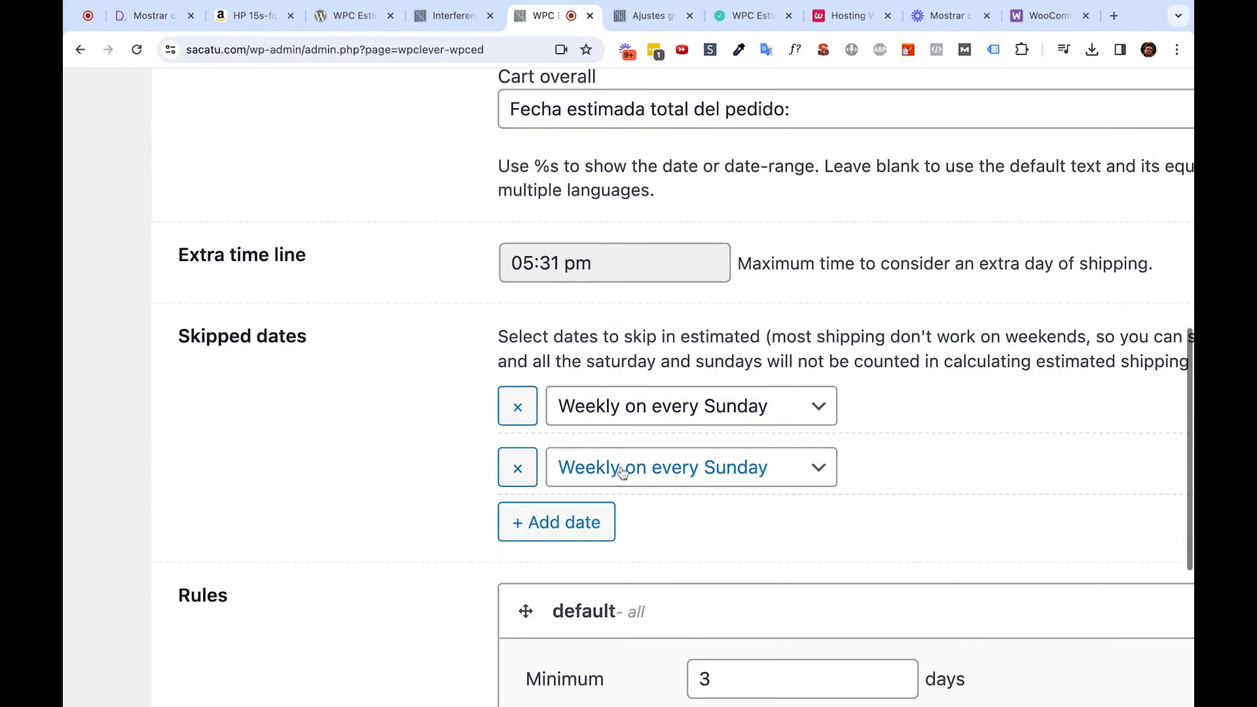
click(708, 510)
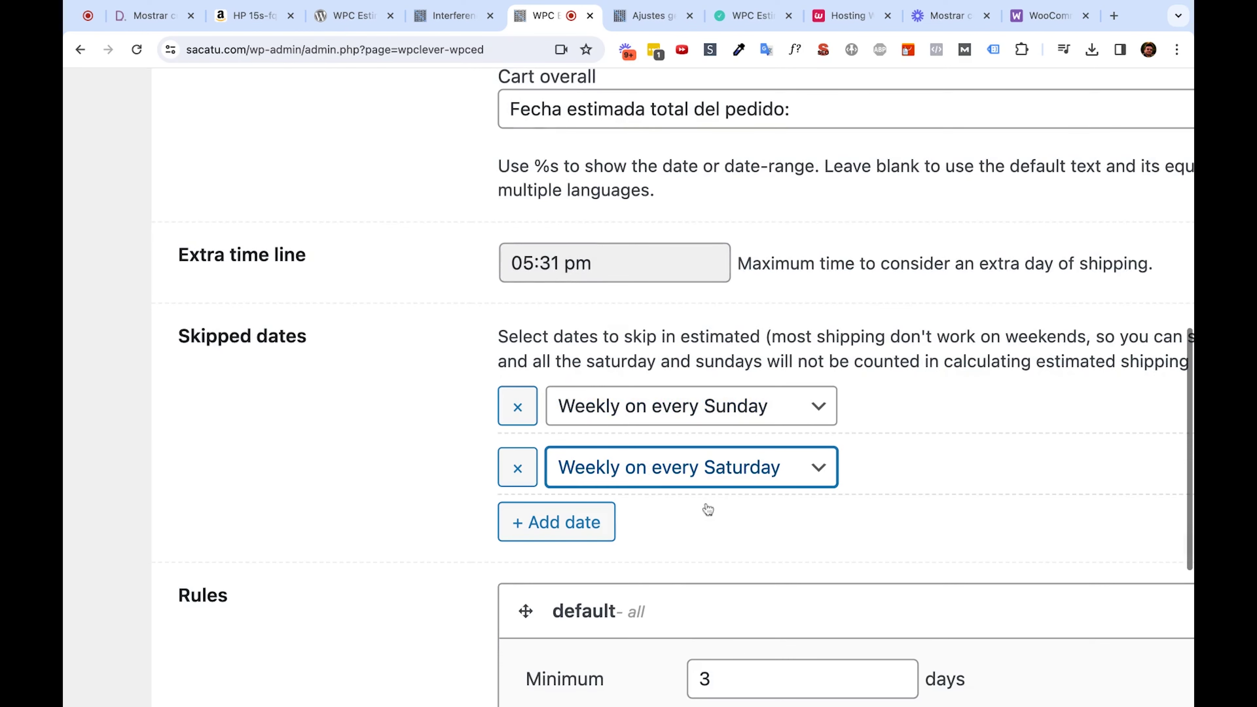
Set the default rule's delivery time to a minimum of 1 day and a maximum of 3 days.
scroll(707, 507, down, 5)
scroll(707, 507, down, 5)
scroll(708, 509, down, 1)
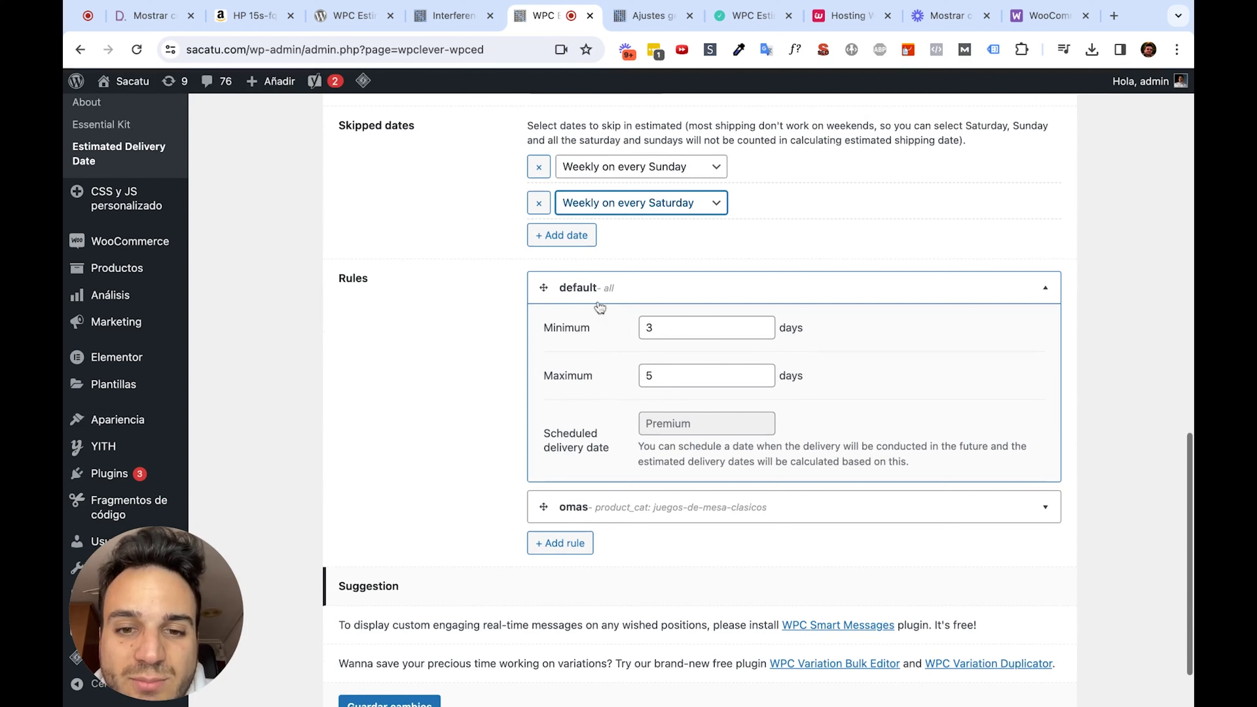
double_click(661, 325)
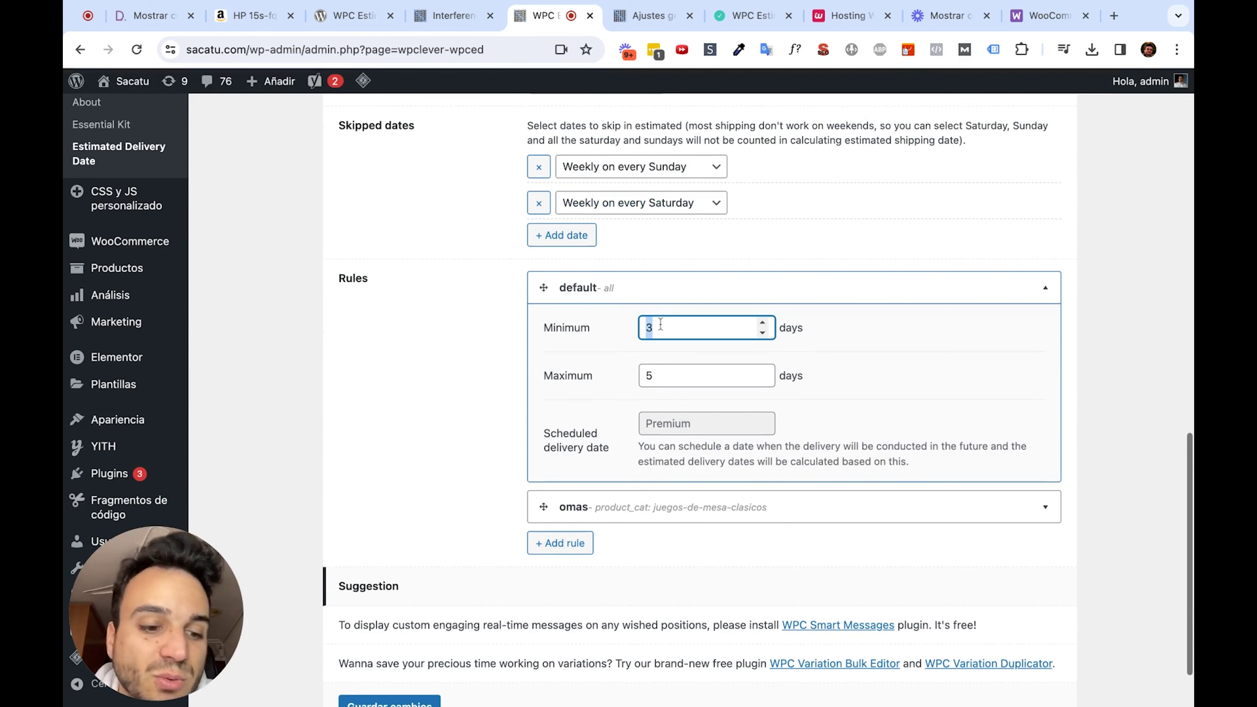
text(1)
double_click(669, 377)
text(2)
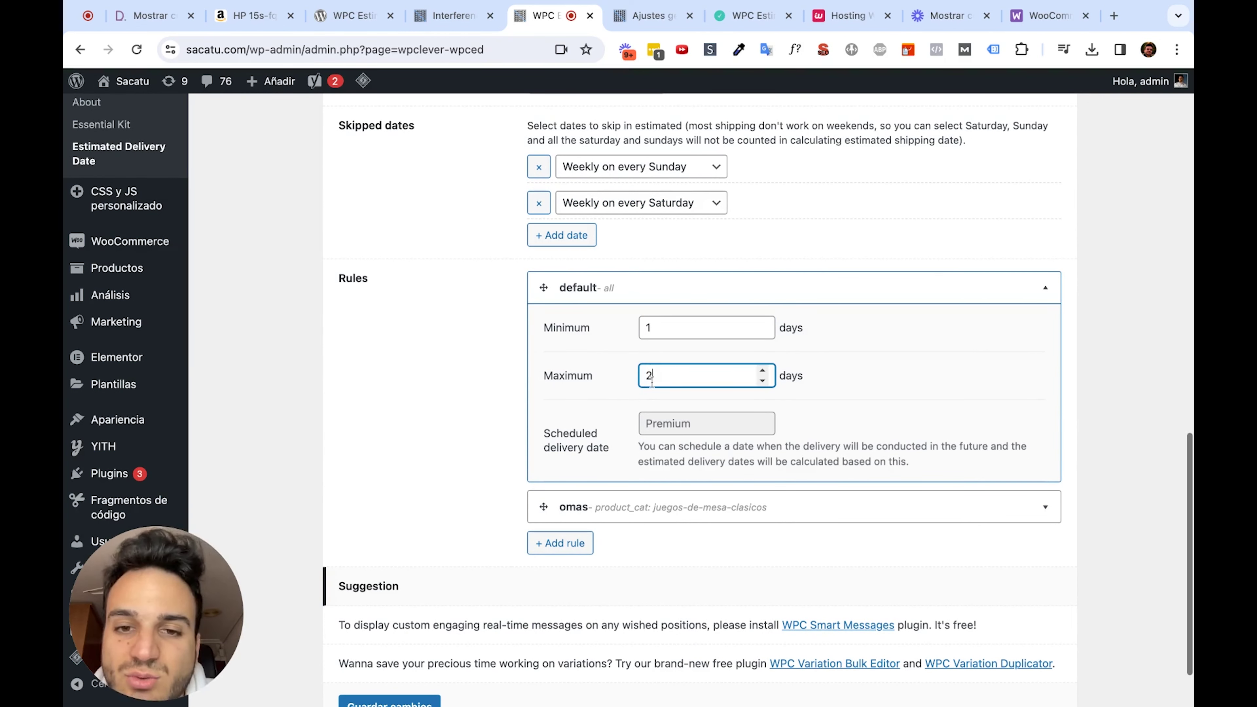
key(BackSpace)
text(1)
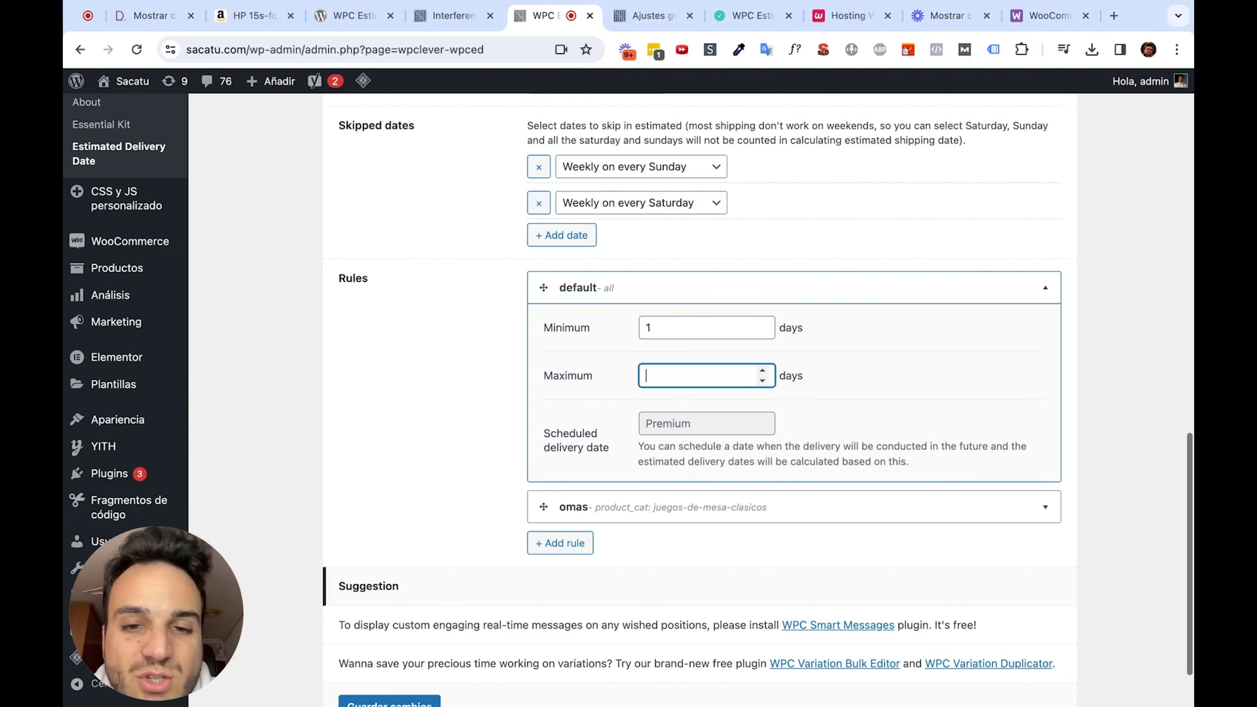
text(3)
Expand the omas rule and review its Apply for and Shipping zone choices.
click(654, 510)
scroll(654, 513, down, 5)
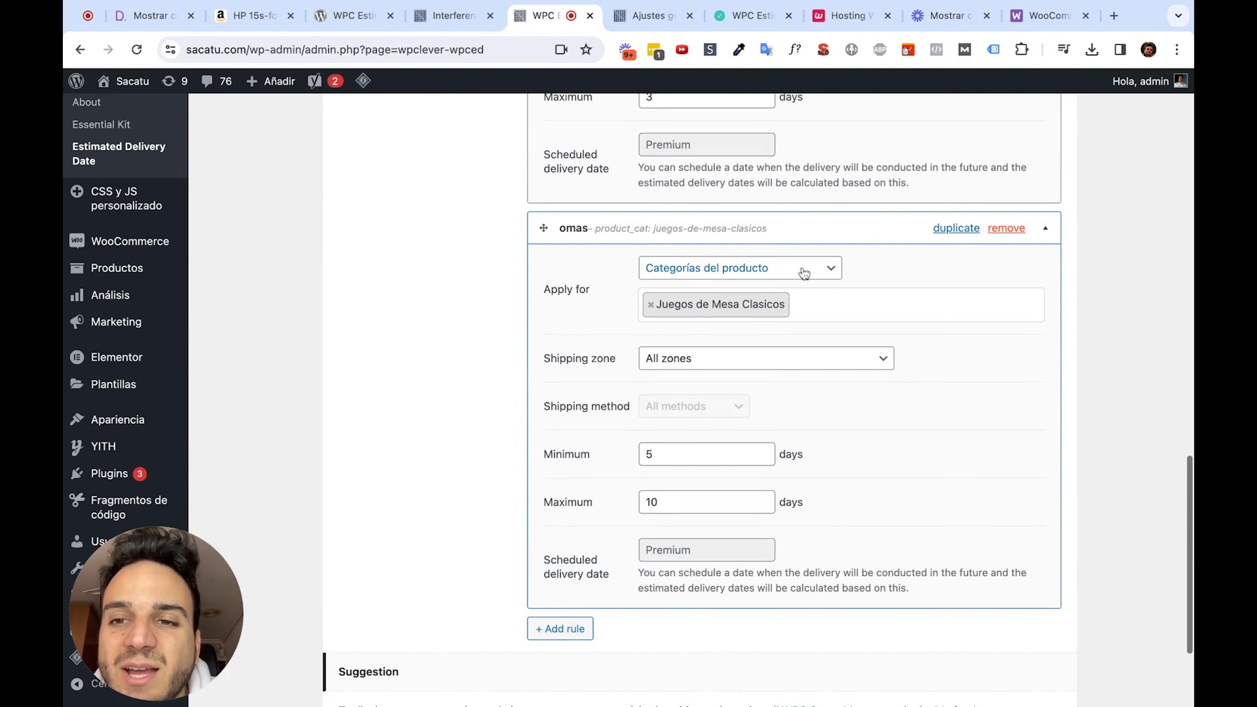
click(711, 276)
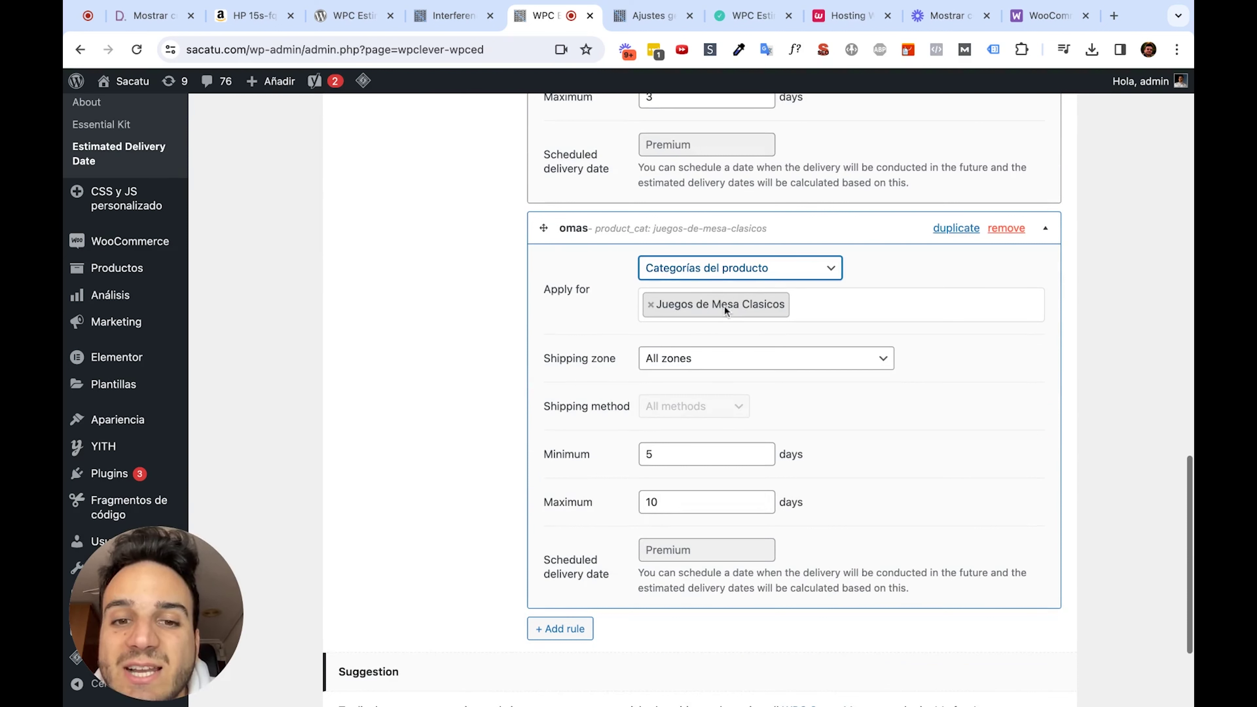
click(707, 369)
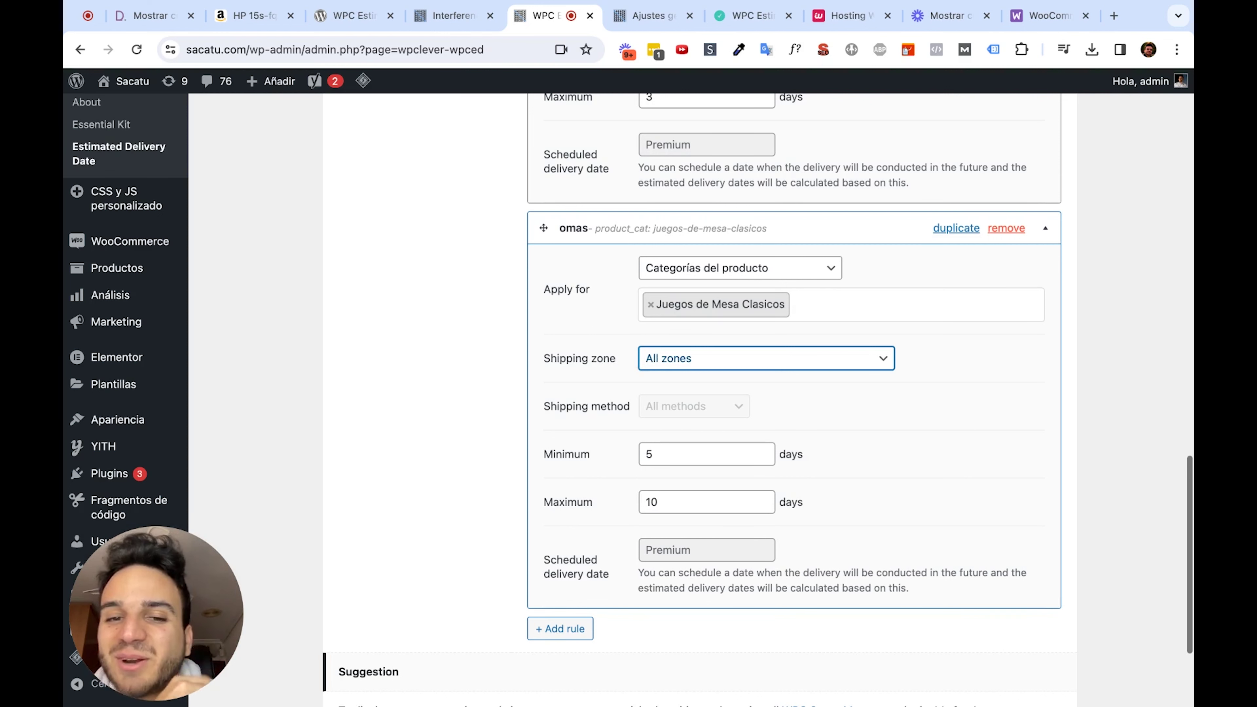
Examine the omas rule's minimum and maximum days, and look through its Apply for choices once more.
scroll(668, 382, down, 2)
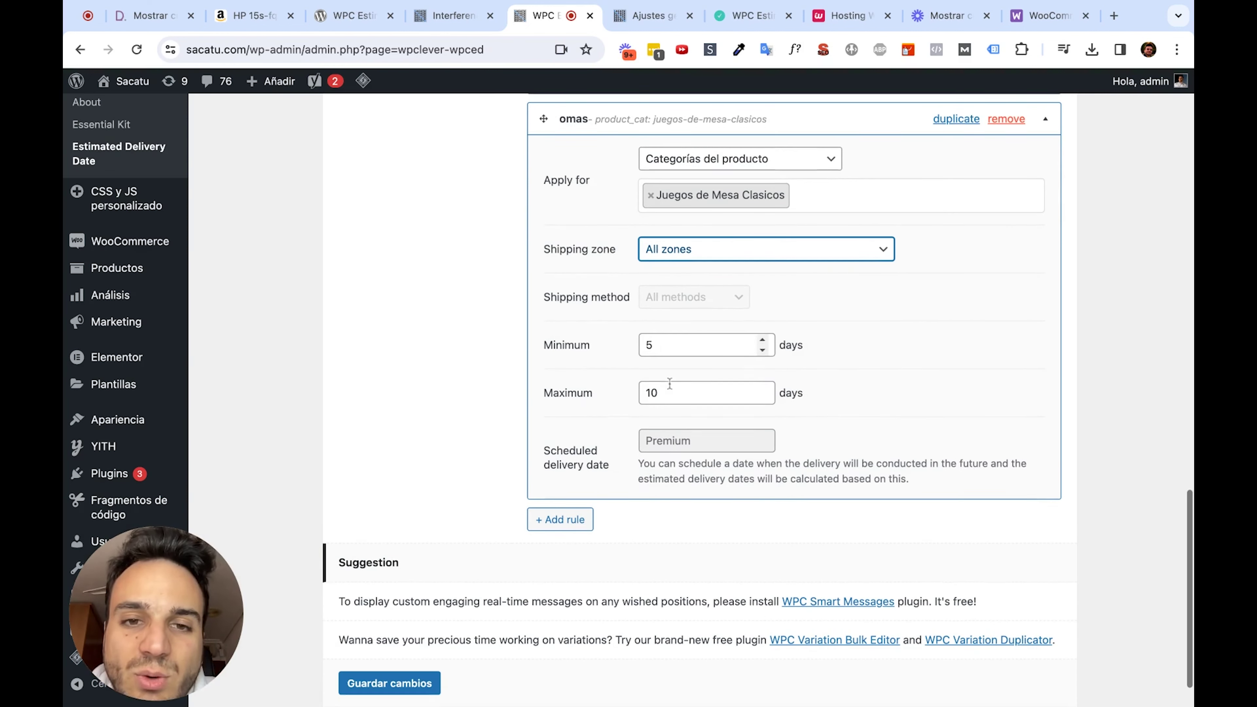
scroll(668, 386, down, 1)
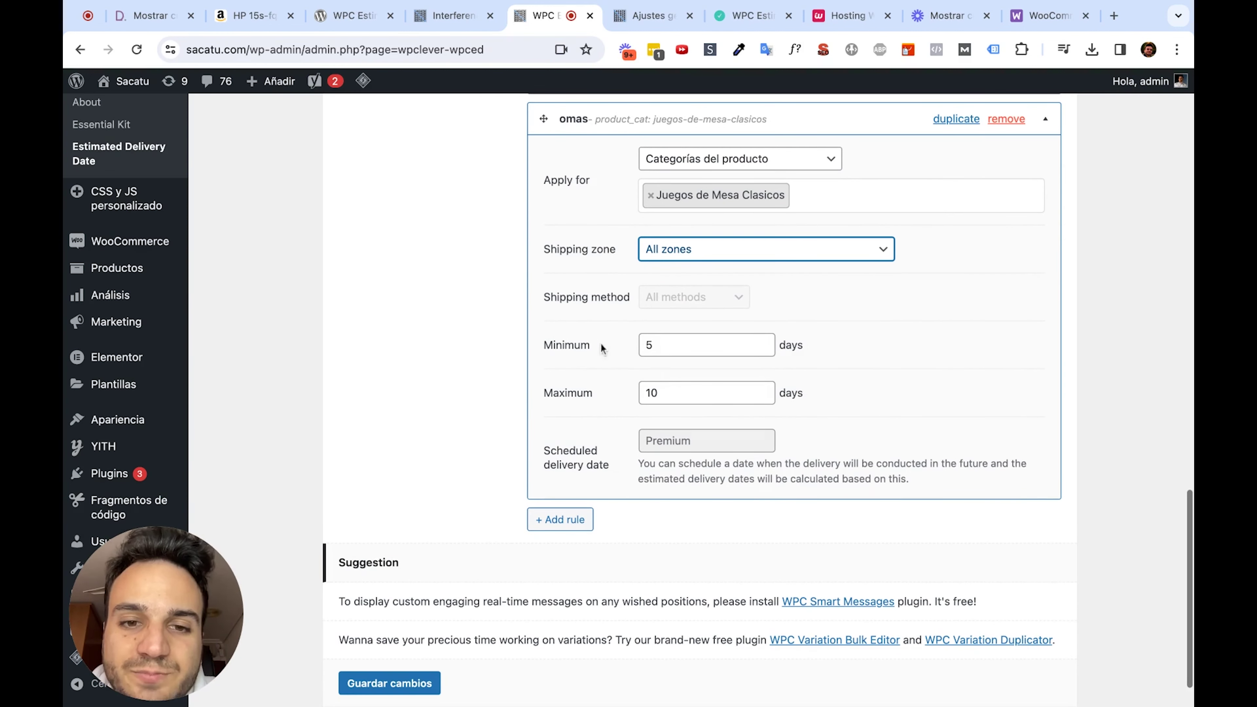
click(665, 395)
scroll(668, 361, up, 3)
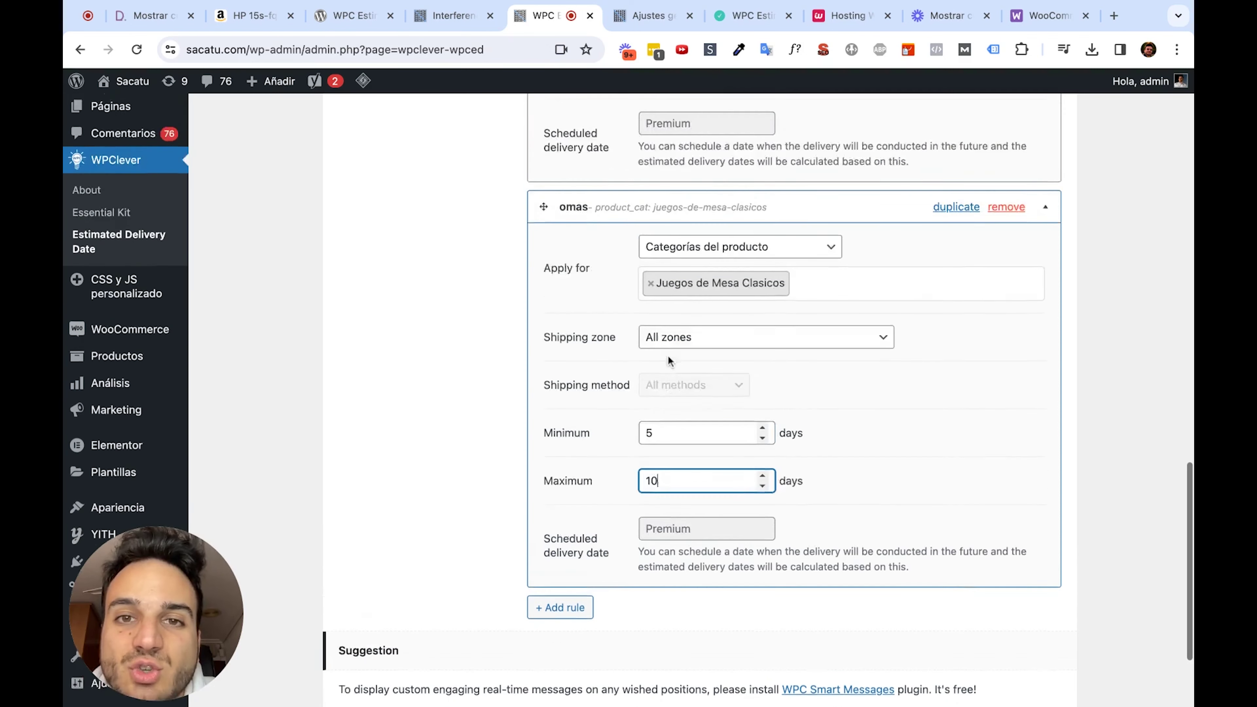
click(761, 293)
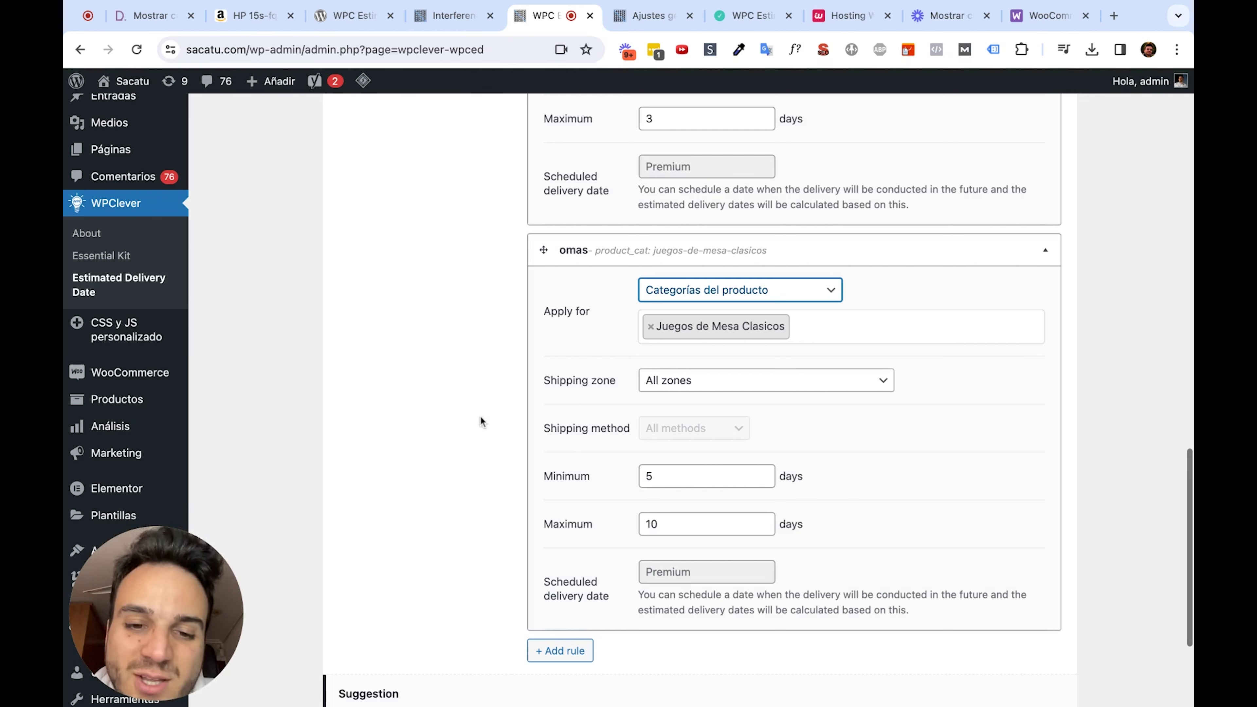
Save the delivery date settings and reload the Interferencias product page.
scroll(481, 421, down, 5)
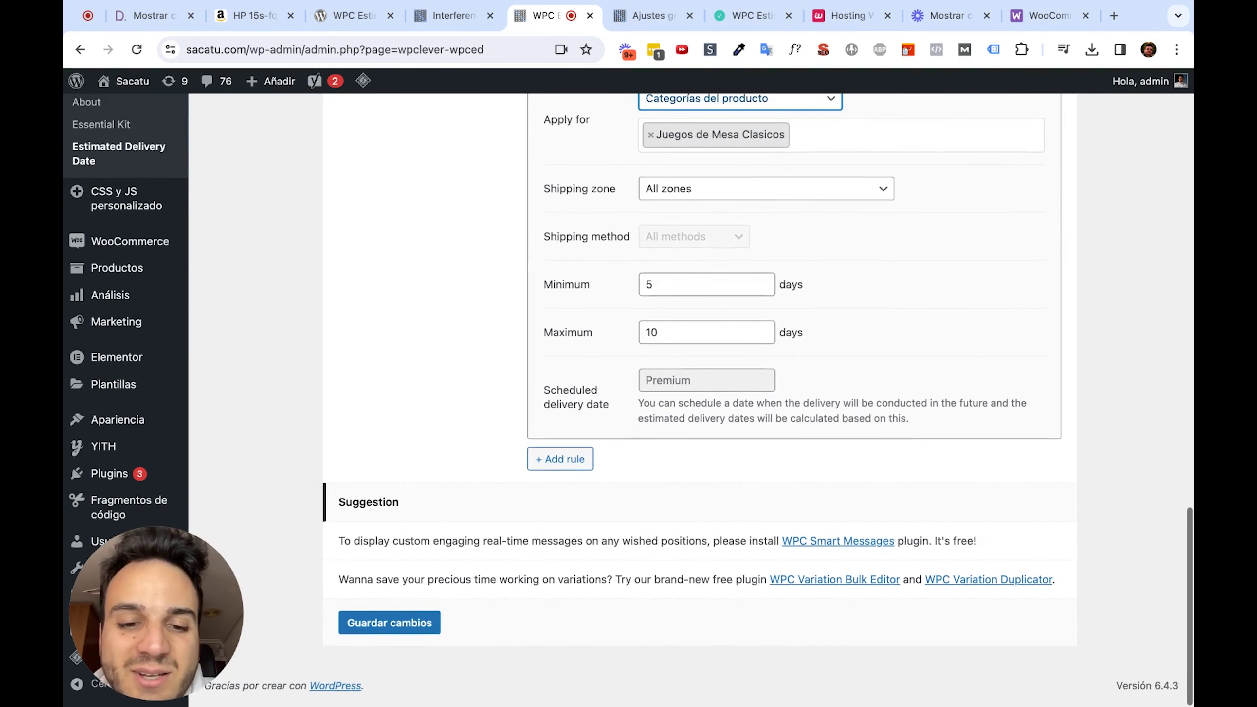
click(414, 635)
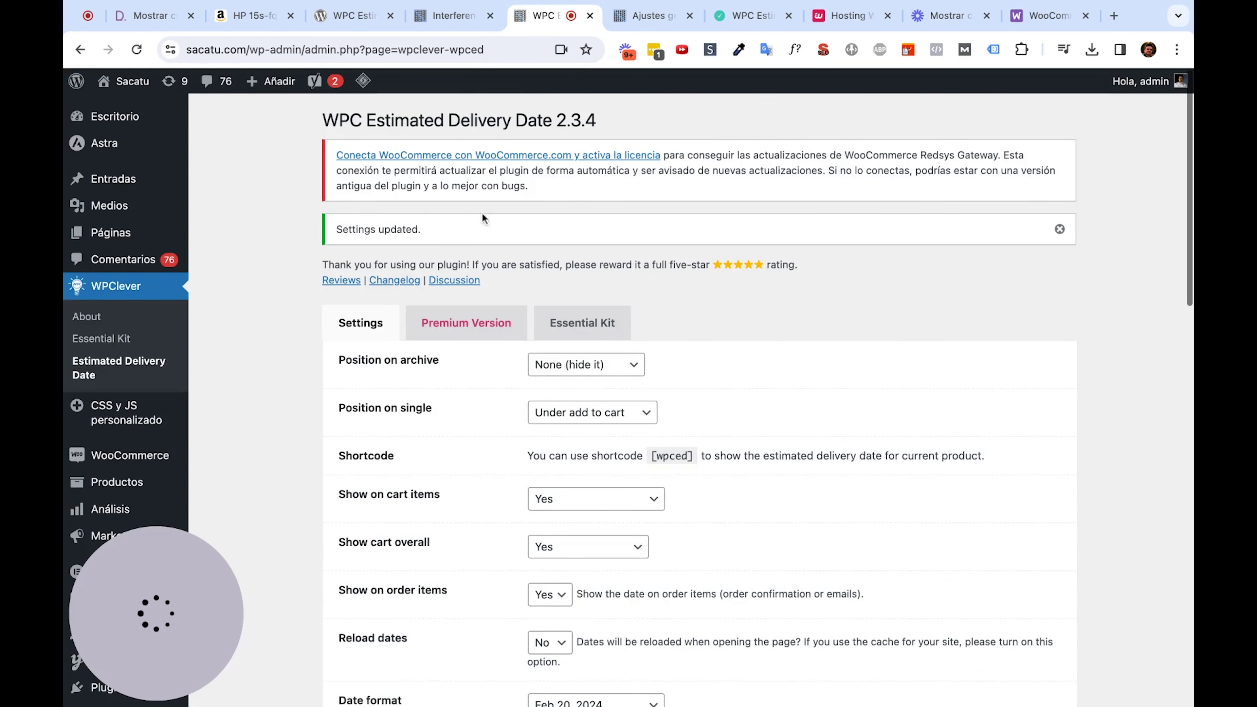
click(455, 20)
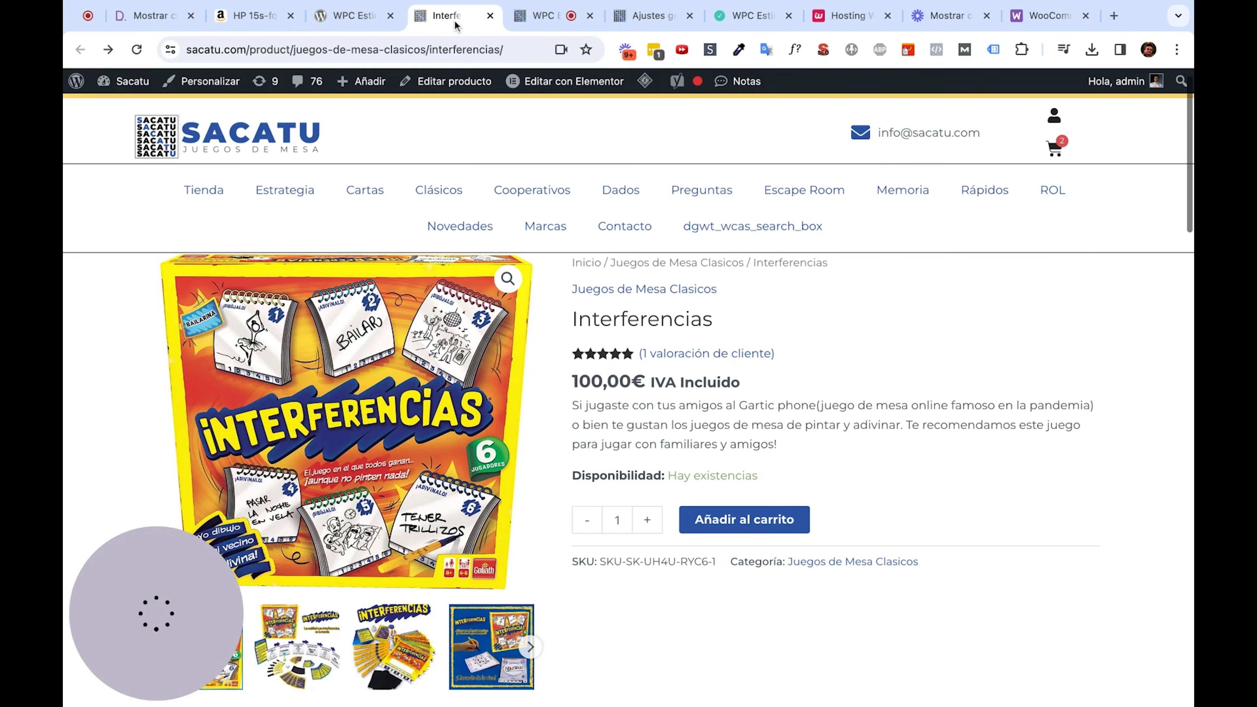
drag(609, 289, 736, 297)
triple_click(736, 297)
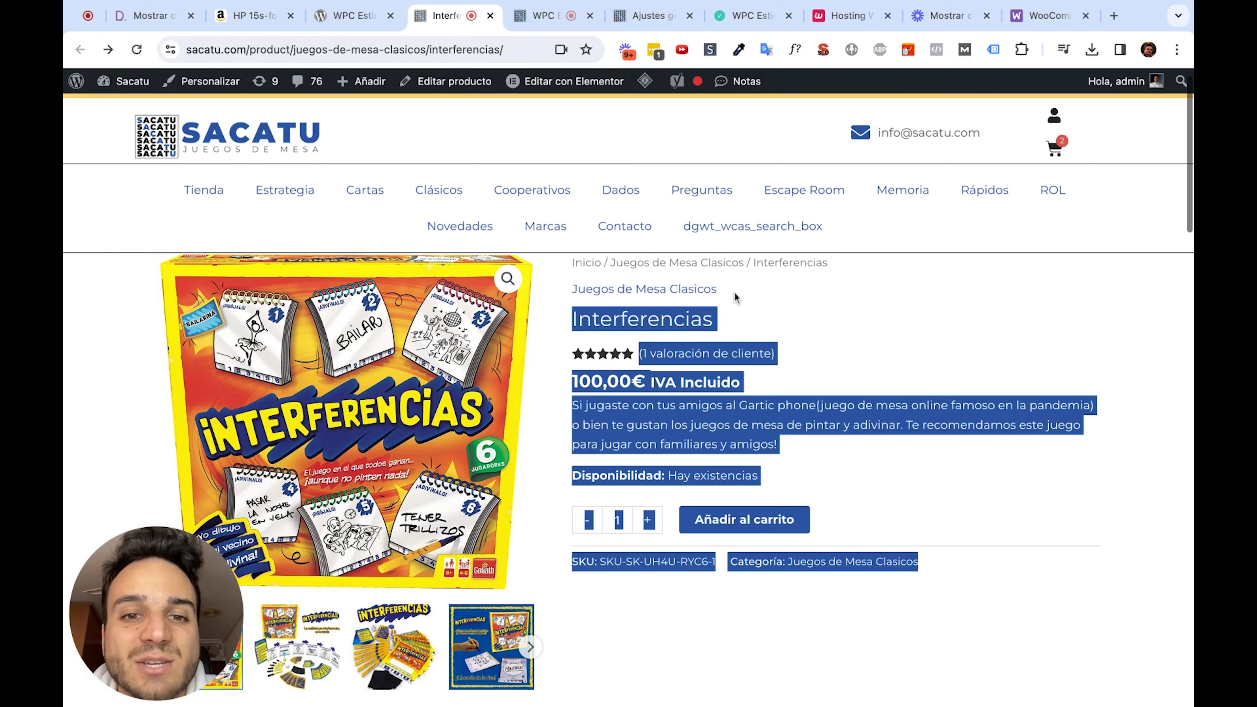
click(546, 333)
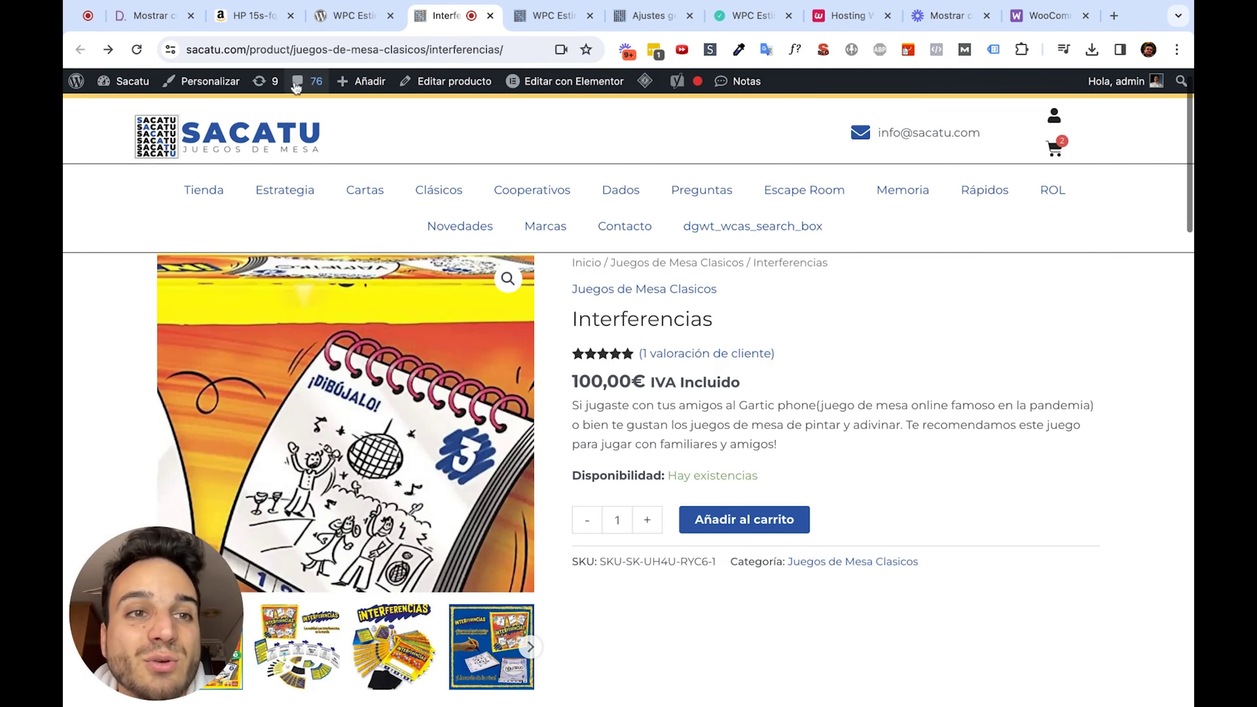
click(136, 49)
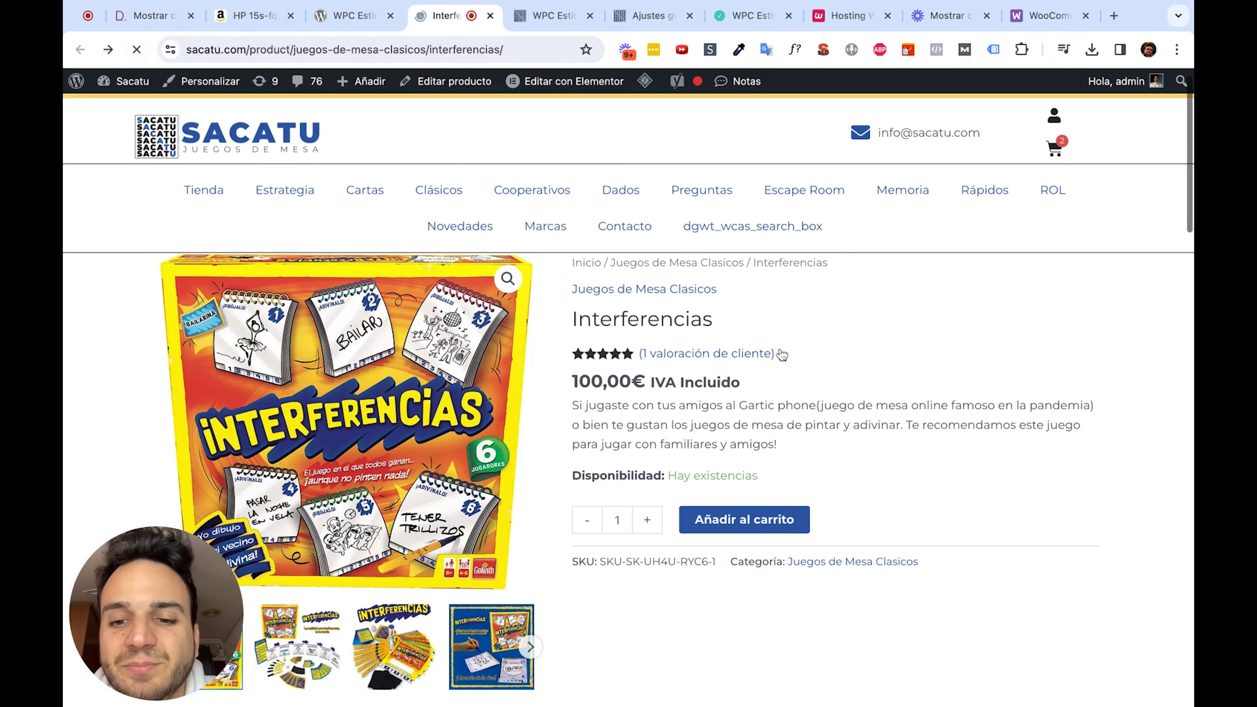
Examine the estimated delivery message on the Interferencias product page, highlighting its start date and end date.
scroll(757, 446, down, 3)
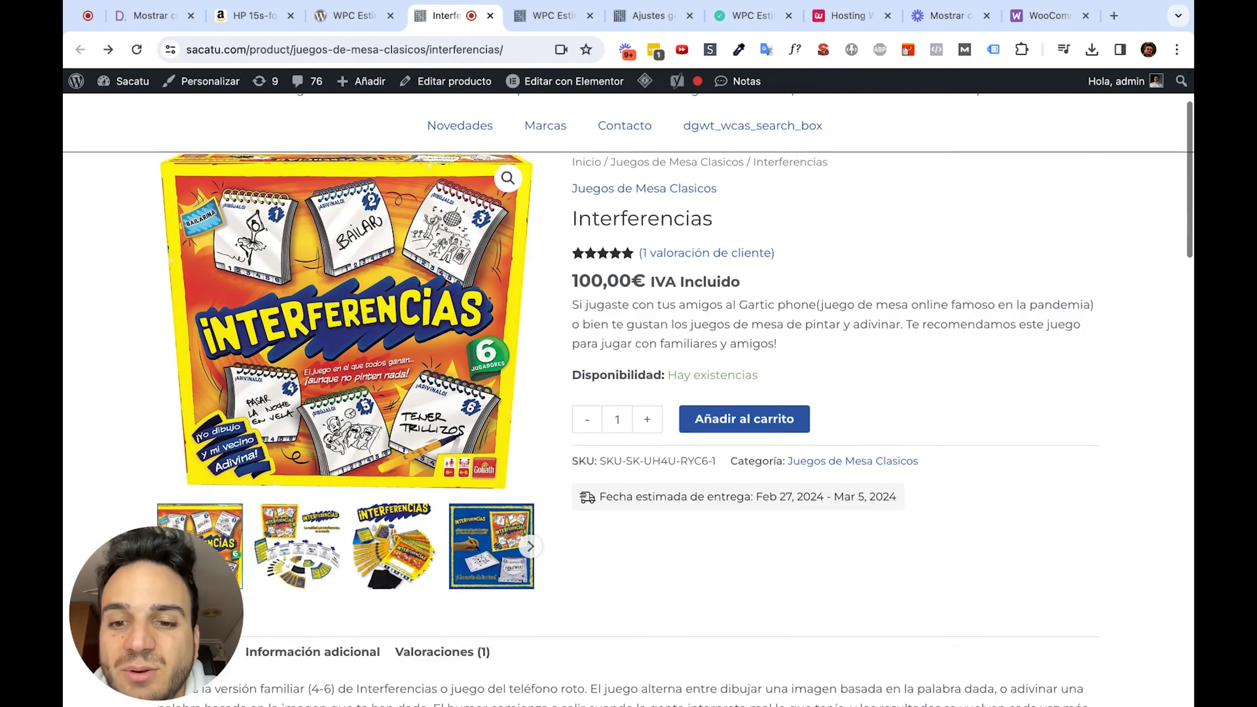
click(756, 429)
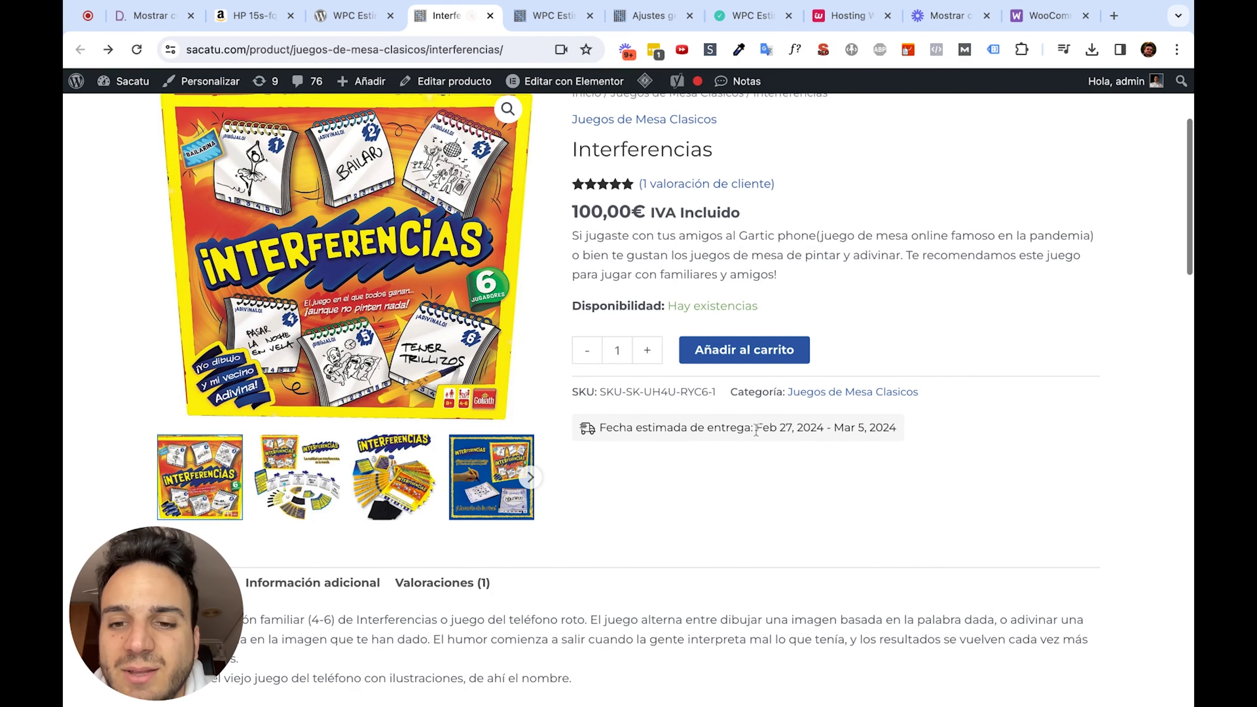
key(shift+Right)
key(shift+Right)
key(shift+Right)
key(shift+Right)
key(shift+Right)
key(shift+Right)
key(shift+Right)
key(shift+Right)
key(shift+Right)
key(shift+Right)
key(shift+Right)
key(shift+Right)
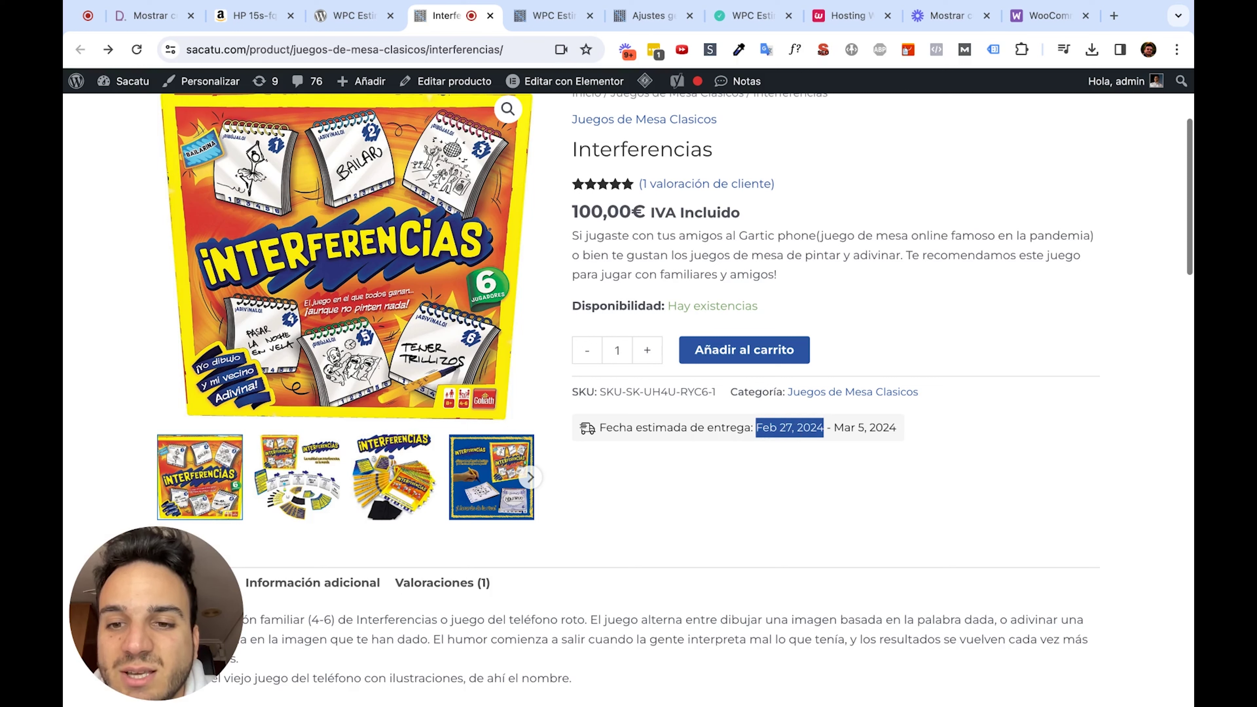
click(782, 429)
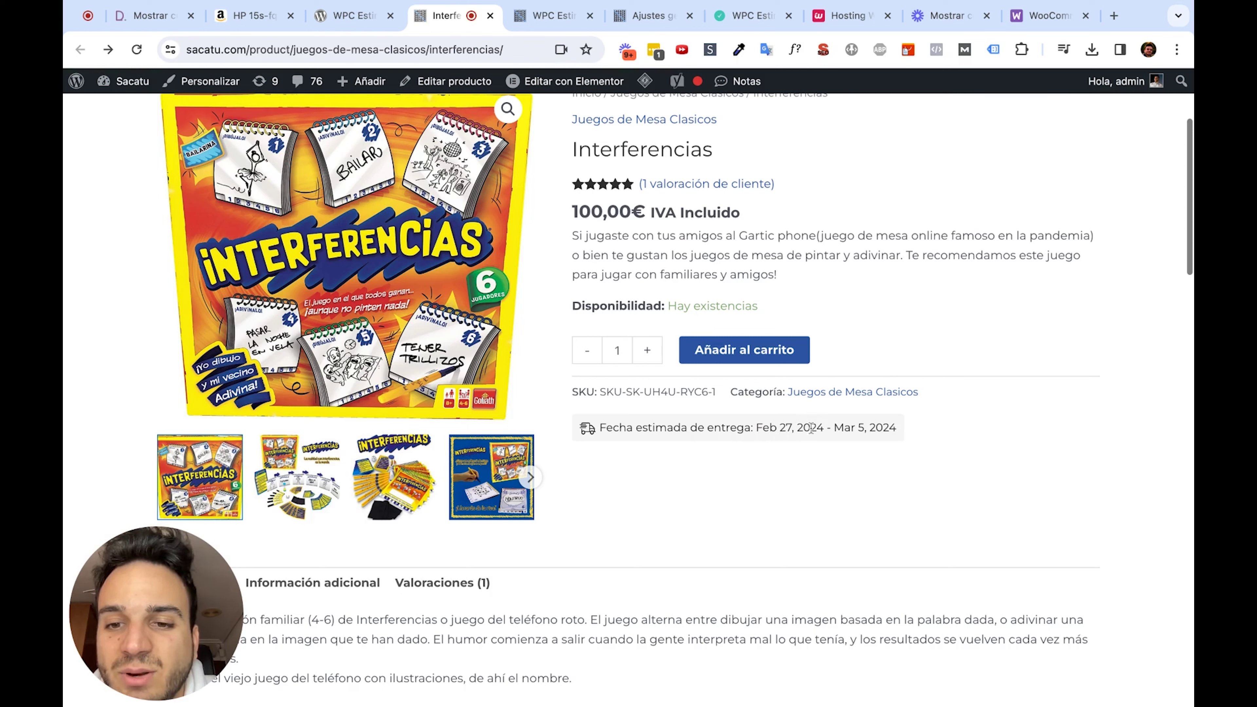
click(841, 429)
key(shift+Right)
key(shift+Right)
key(shift+Right)
key(shift+Right)
key(shift+Right)
key(shift+Right)
key(shift+Right)
key(shift+Right)
key(shift+Right)
key(shift+Right)
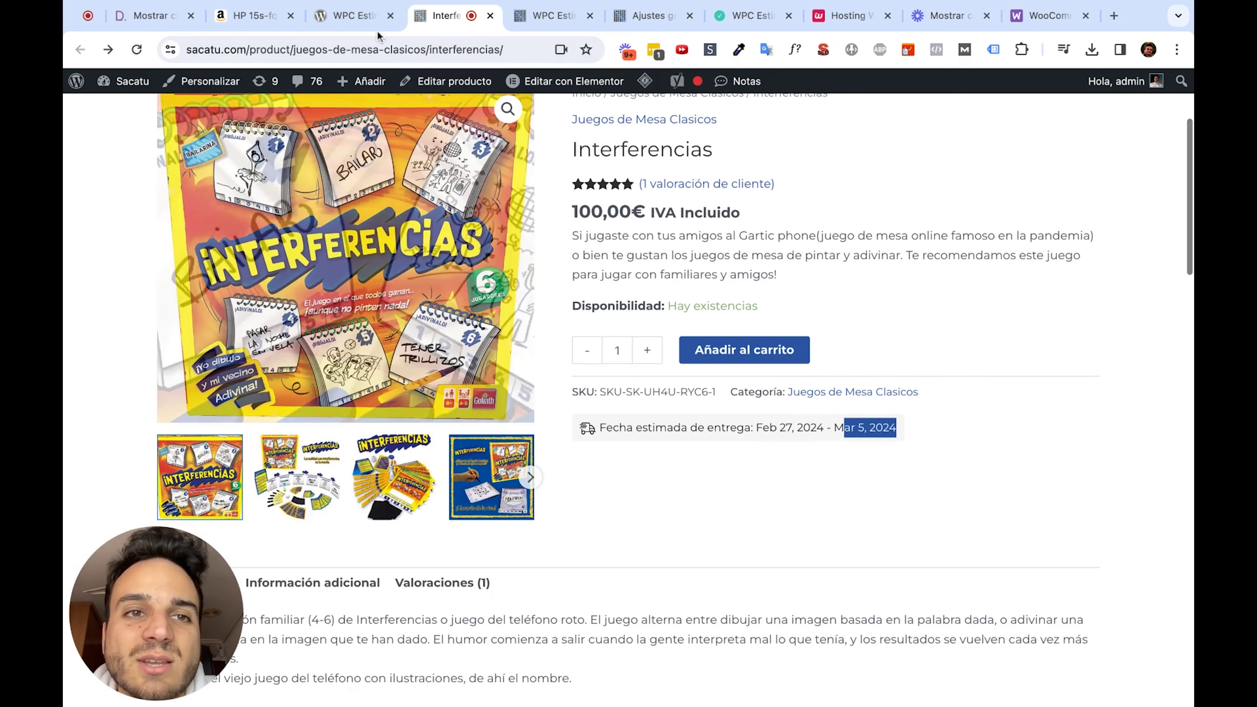
Review the plugin's skipped dates, default rule and expanded omas rule, and compare them with the Interferencias delivery estimate.
click(544, 15)
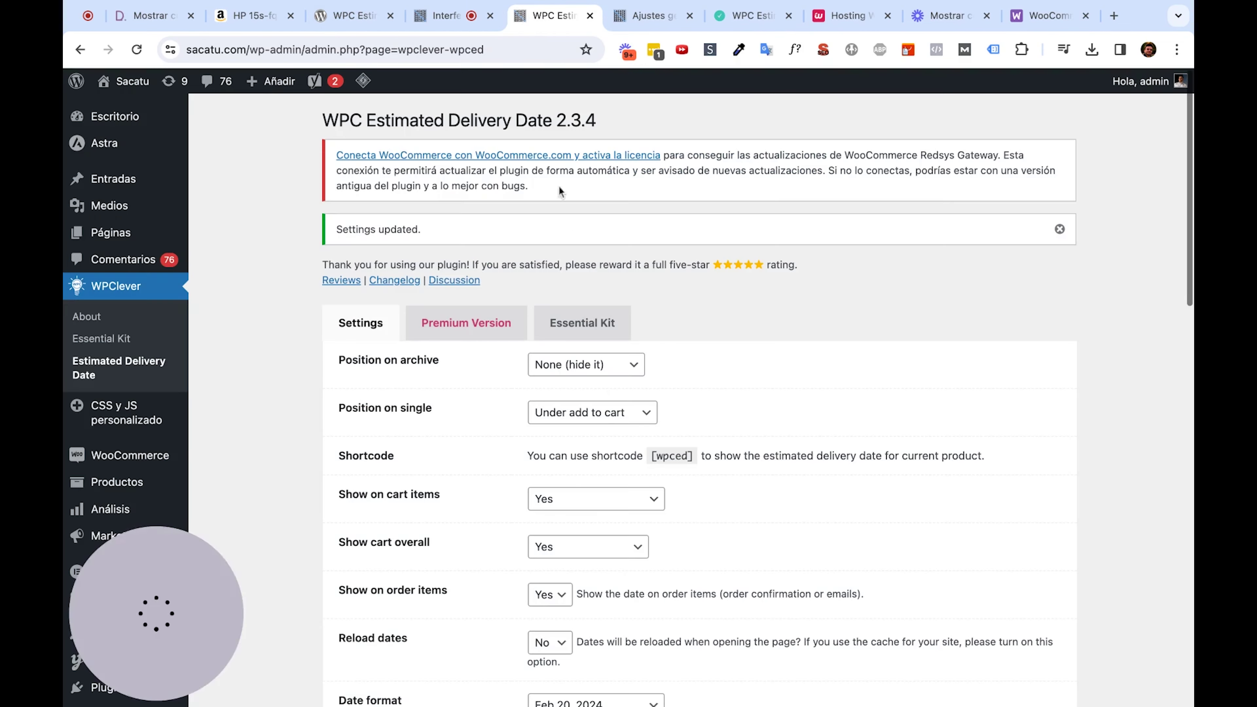
scroll(604, 411, down, 8)
scroll(604, 411, down, 10)
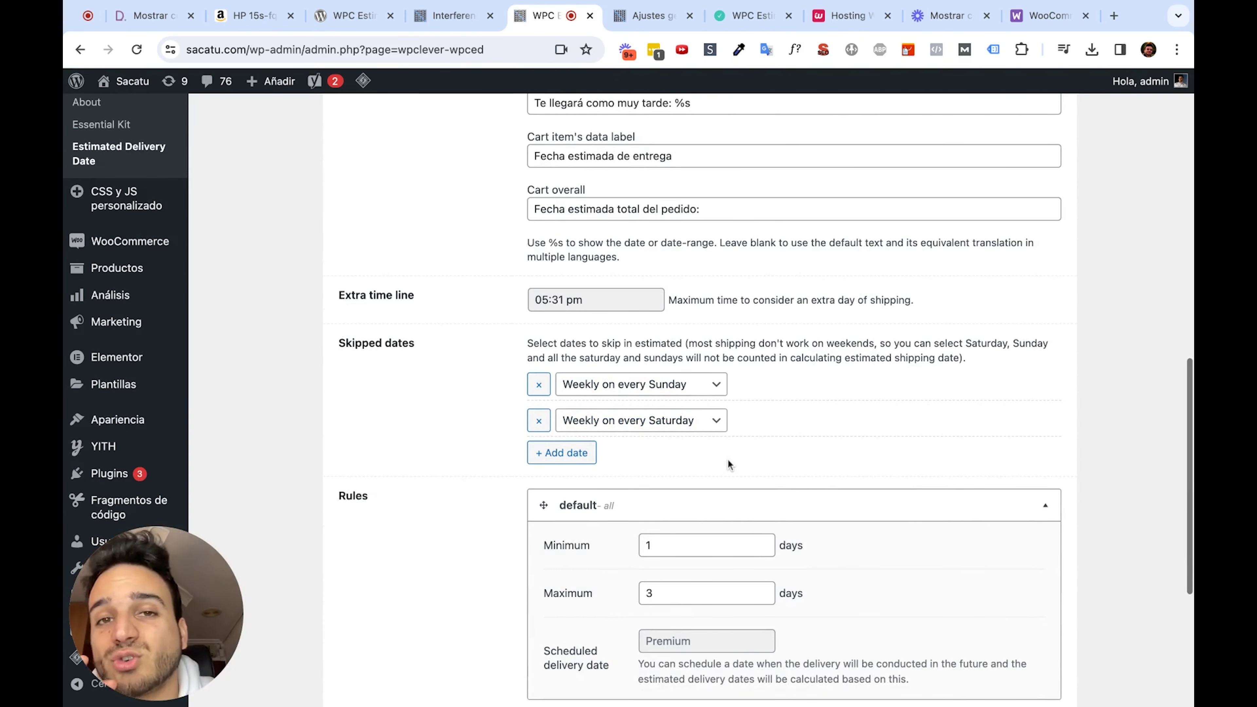
scroll(713, 435, down, 6)
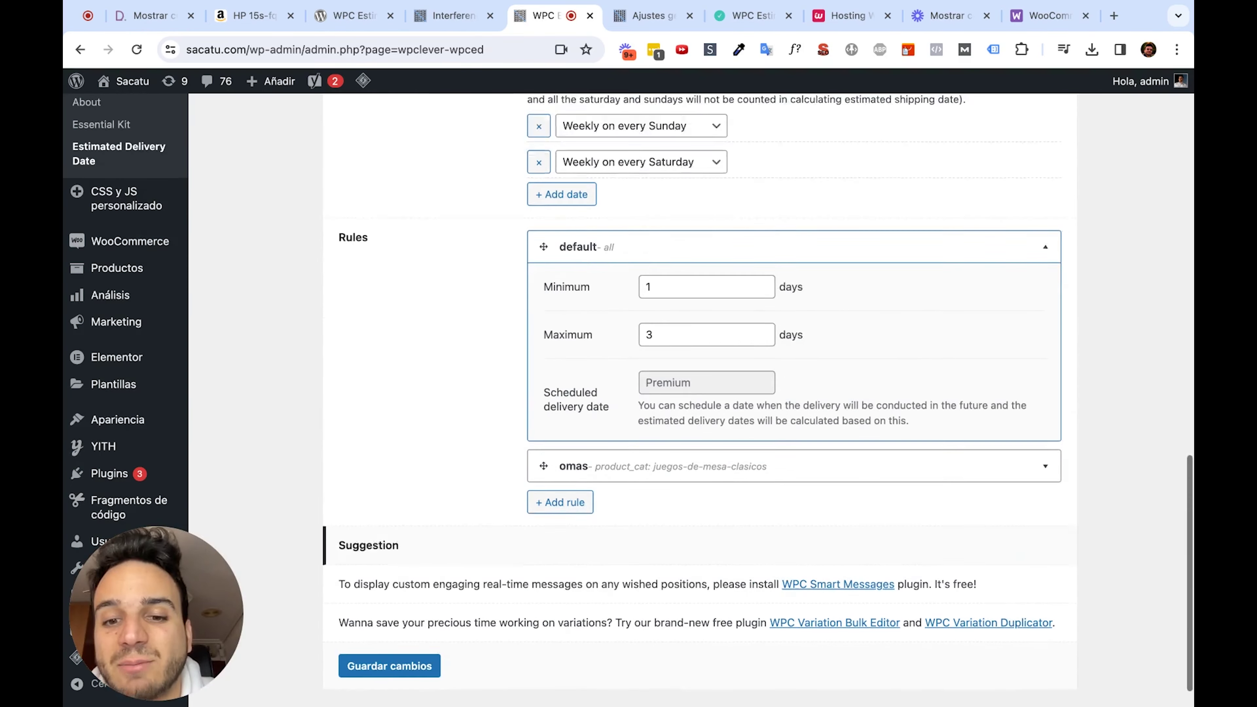
scroll(716, 503, down, 5)
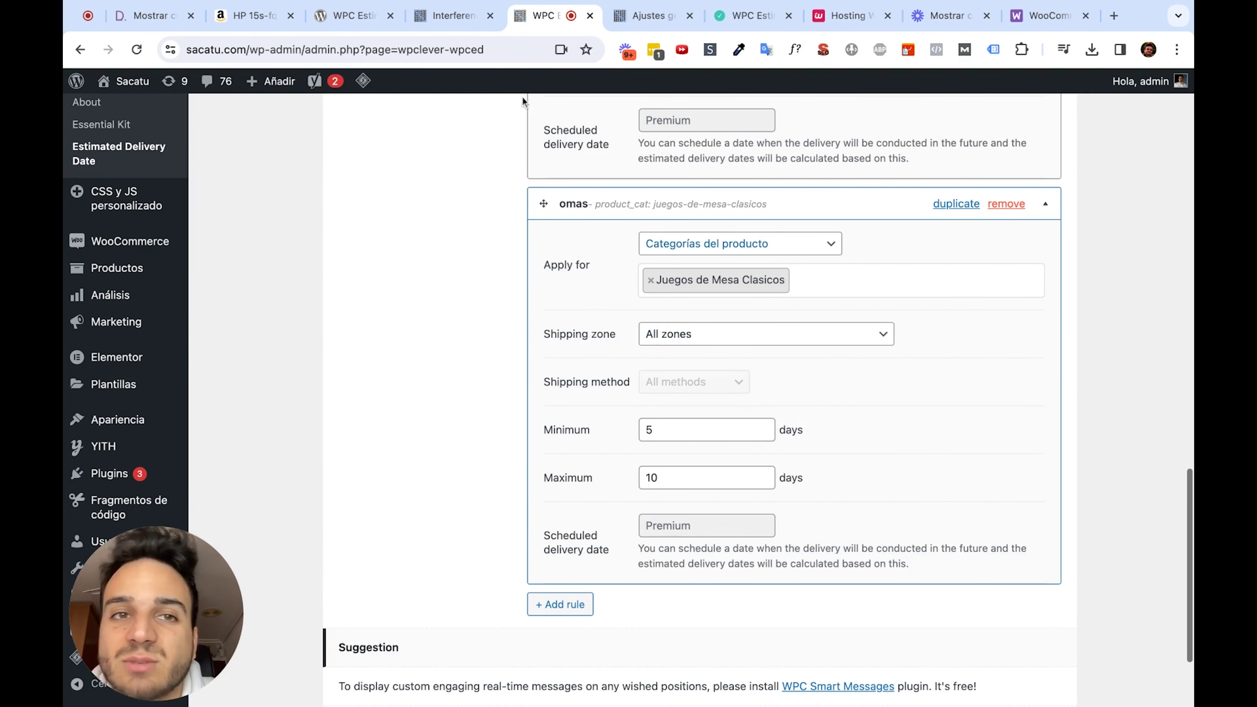
click(469, 20)
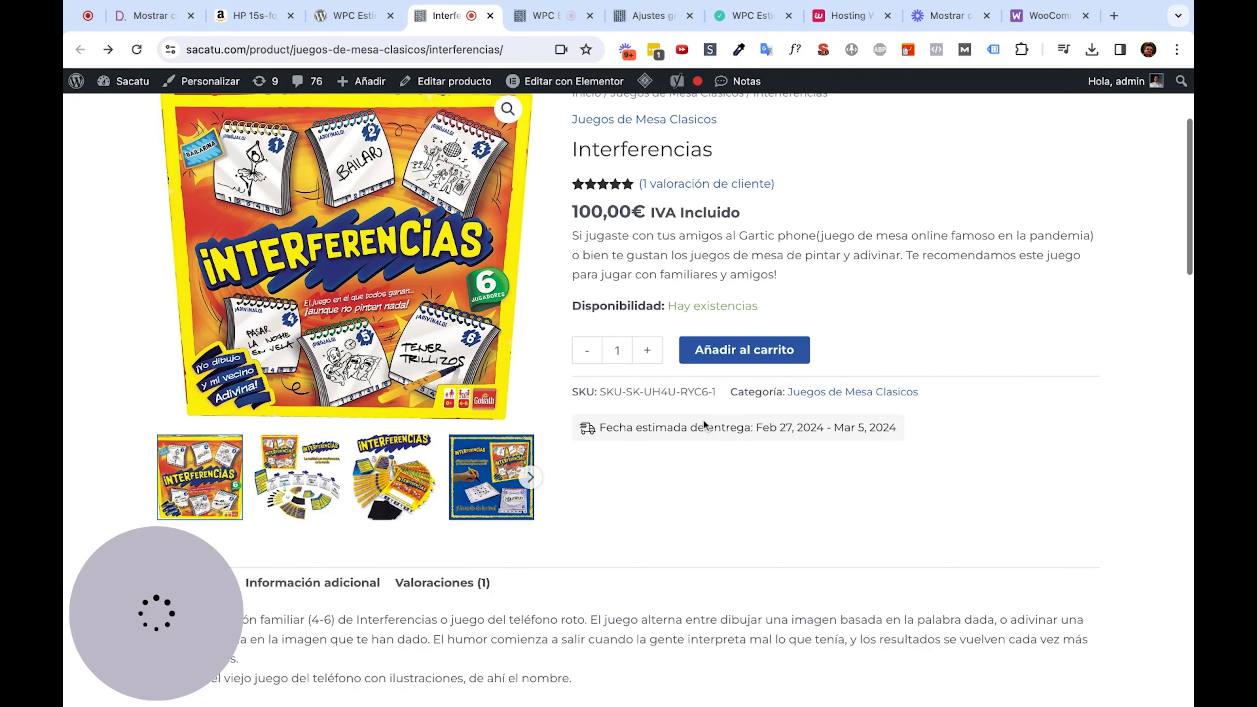
click(553, 16)
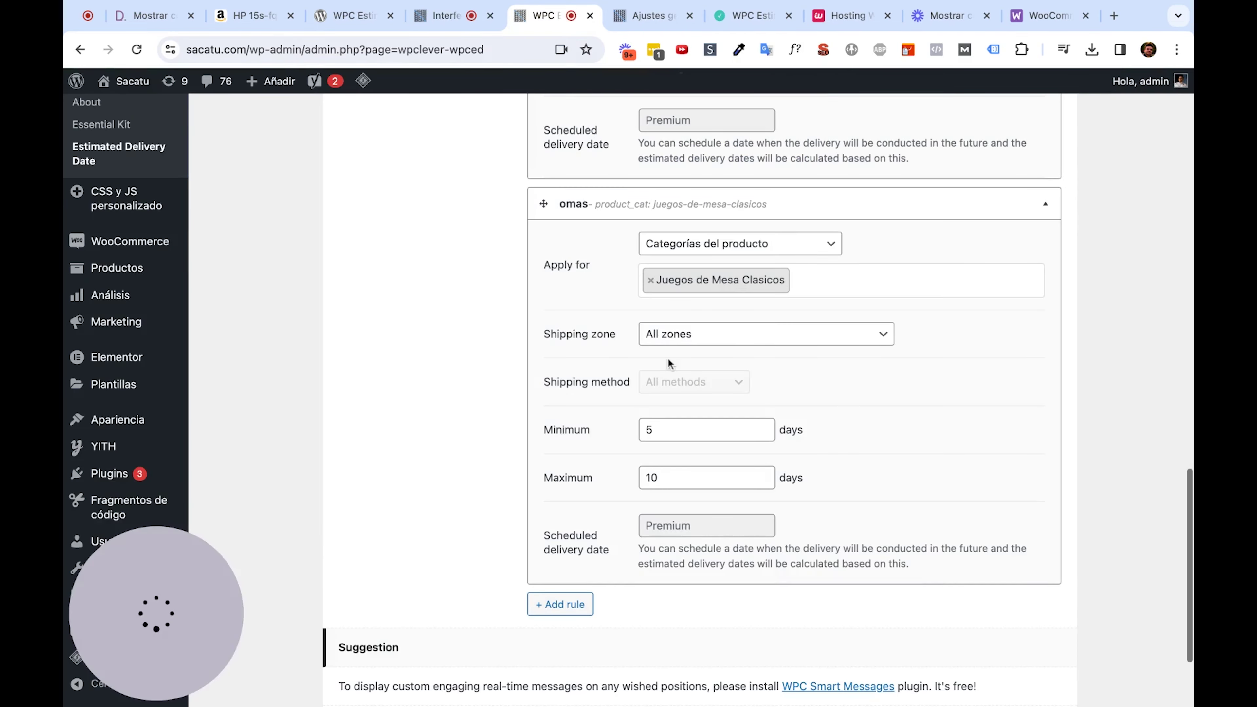
Add a third skipped date below Weekly on every Saturday and remove it again.
scroll(719, 357, up, 12)
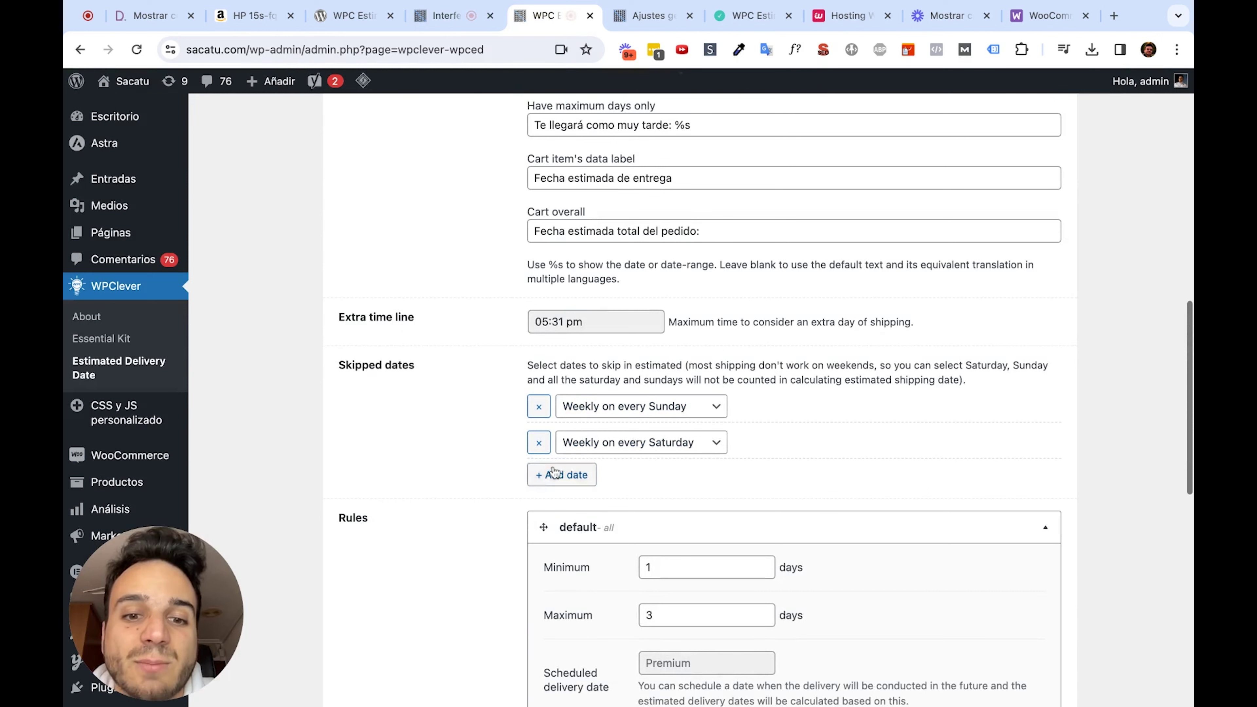
click(567, 474)
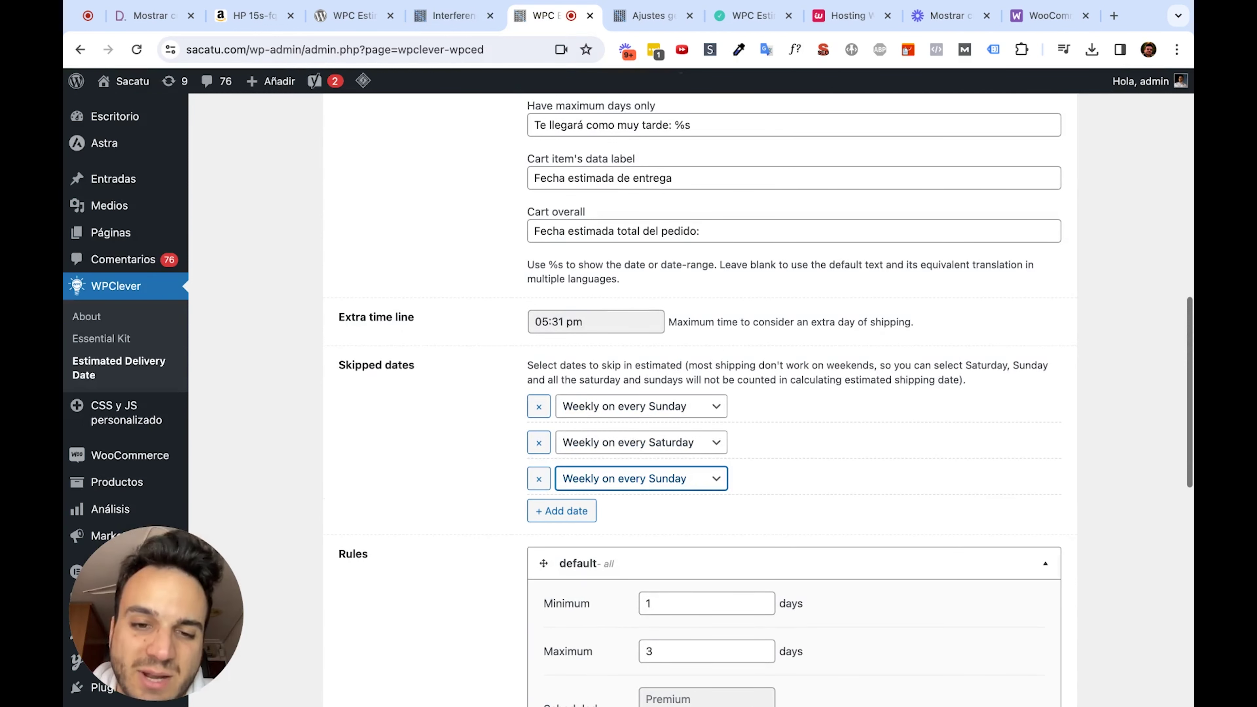
click(539, 478)
Open the Exploiding Kittens product from the Interferencias page and examine its estimated delivery dates and categories.
click(446, 15)
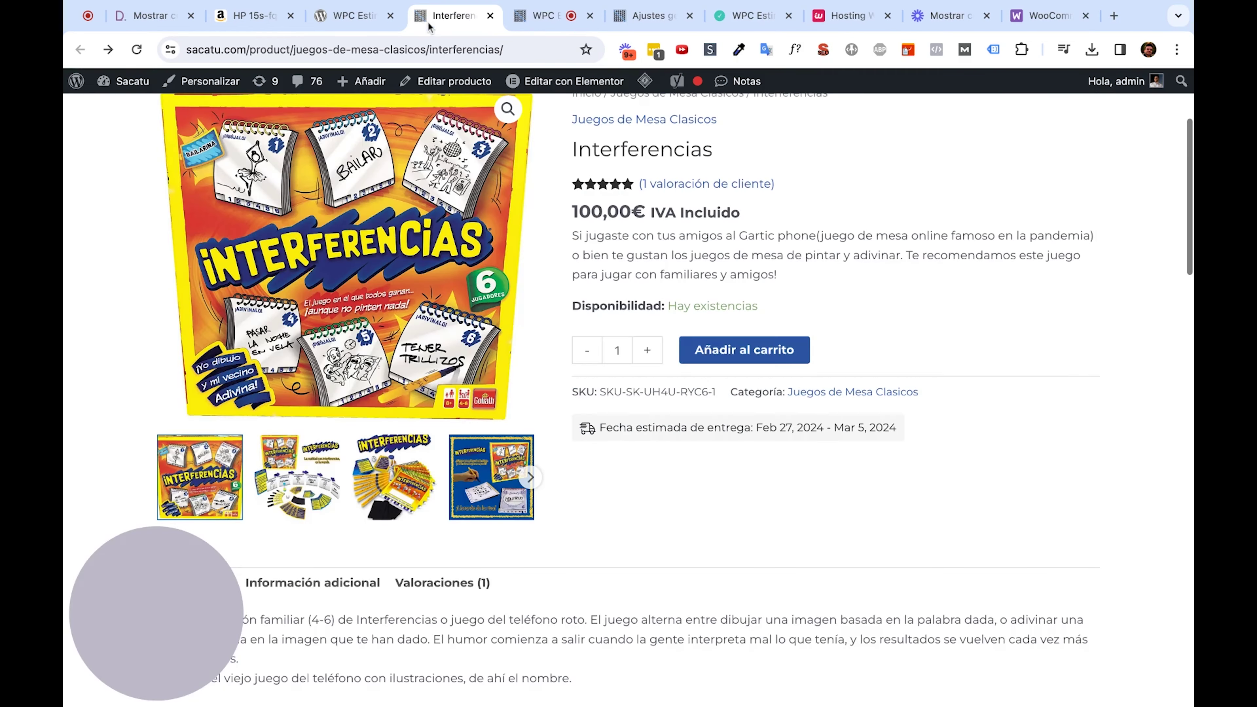
scroll(553, 372, down, 8)
click(324, 539)
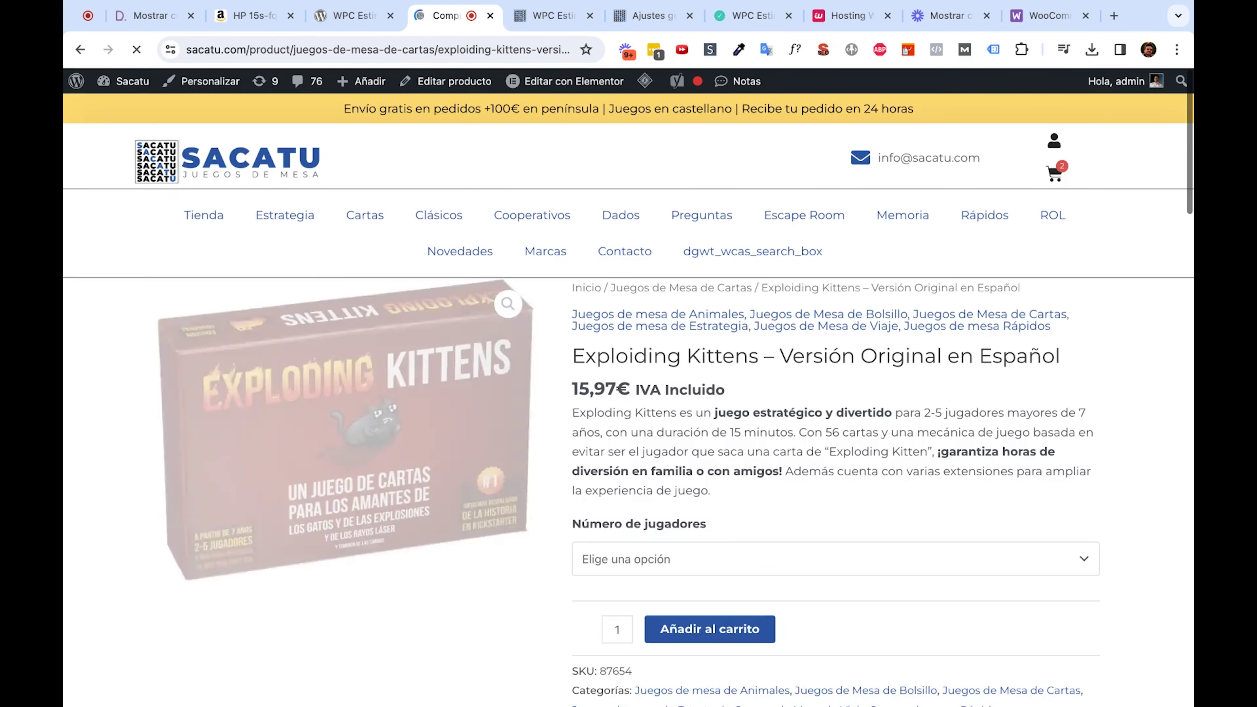
scroll(605, 538, down, 2)
scroll(606, 537, down, 1)
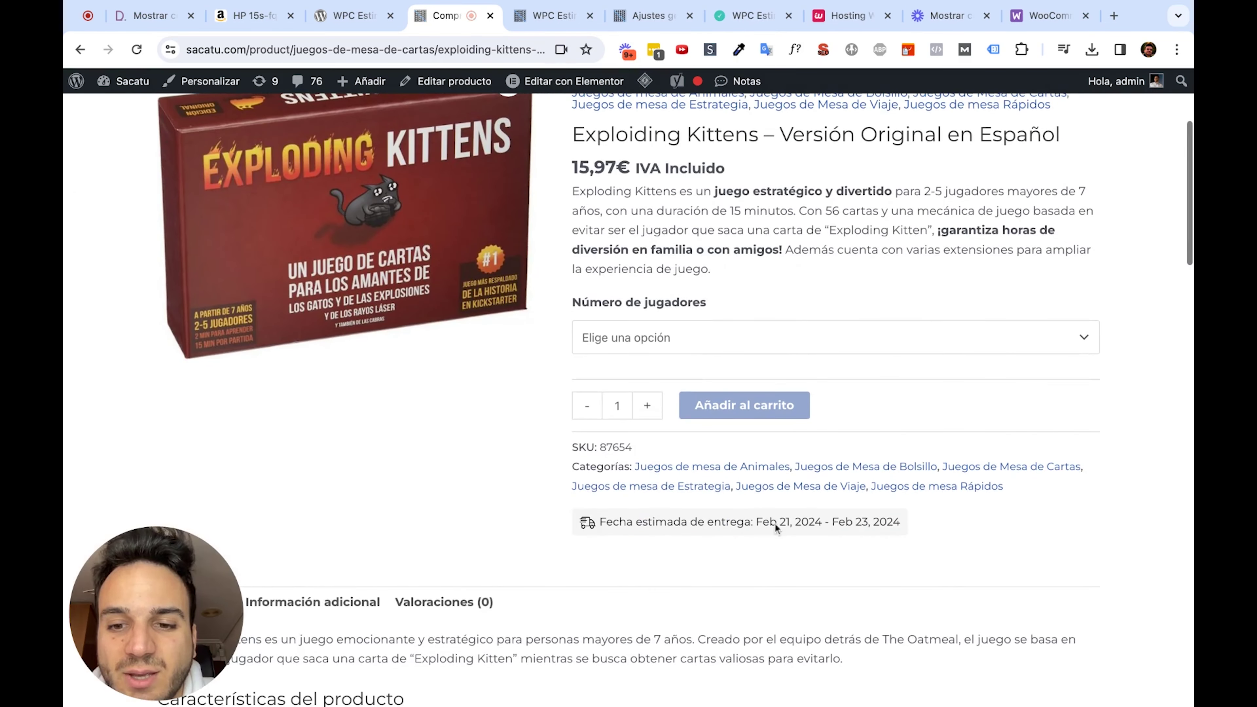
drag(757, 521, 813, 517)
drag(900, 522, 847, 524)
click(747, 179)
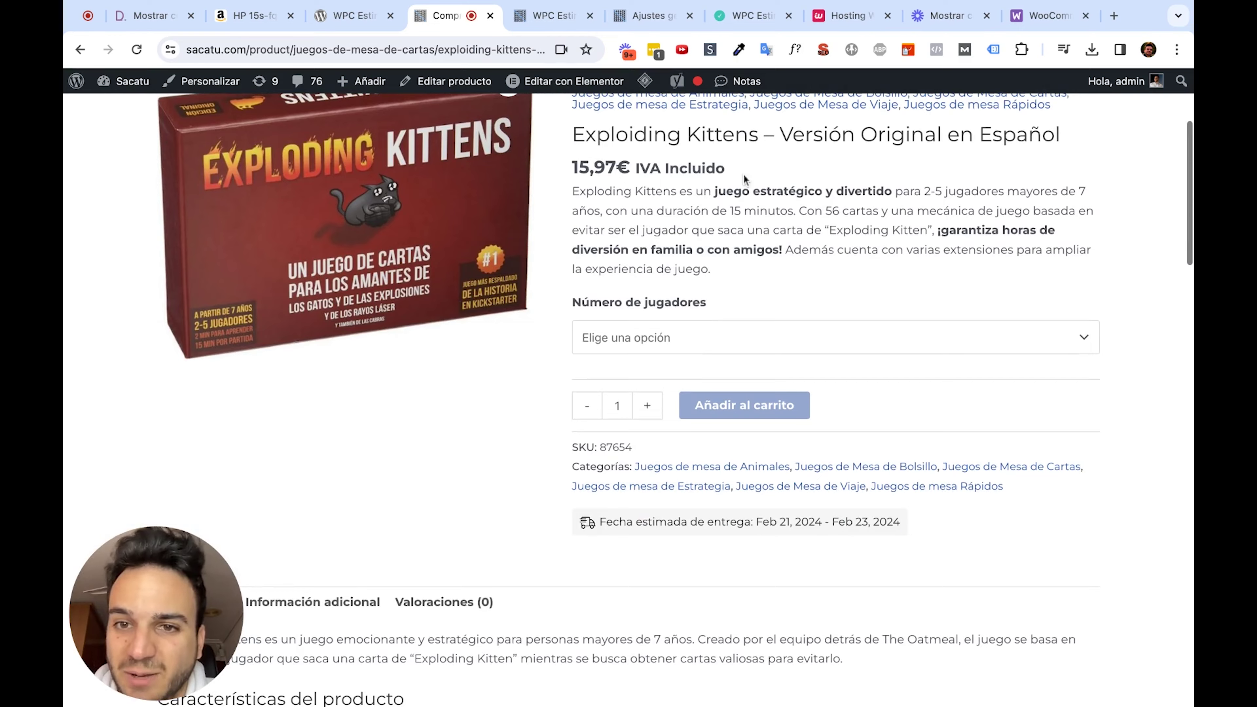
scroll(746, 239, up, 1)
scroll(746, 238, up, 2)
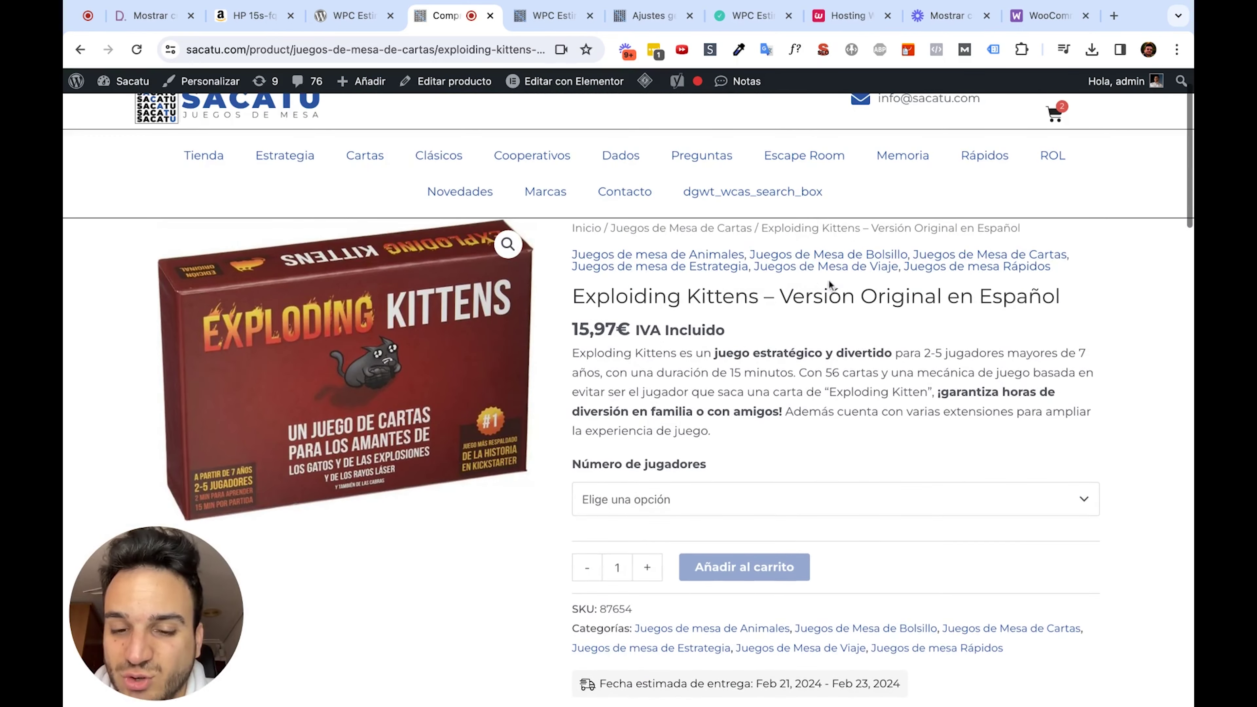
Add the related product Boom Party to the cart and open the cart.
scroll(826, 328, down, 10)
scroll(826, 328, down, 15)
scroll(826, 328, up, 3)
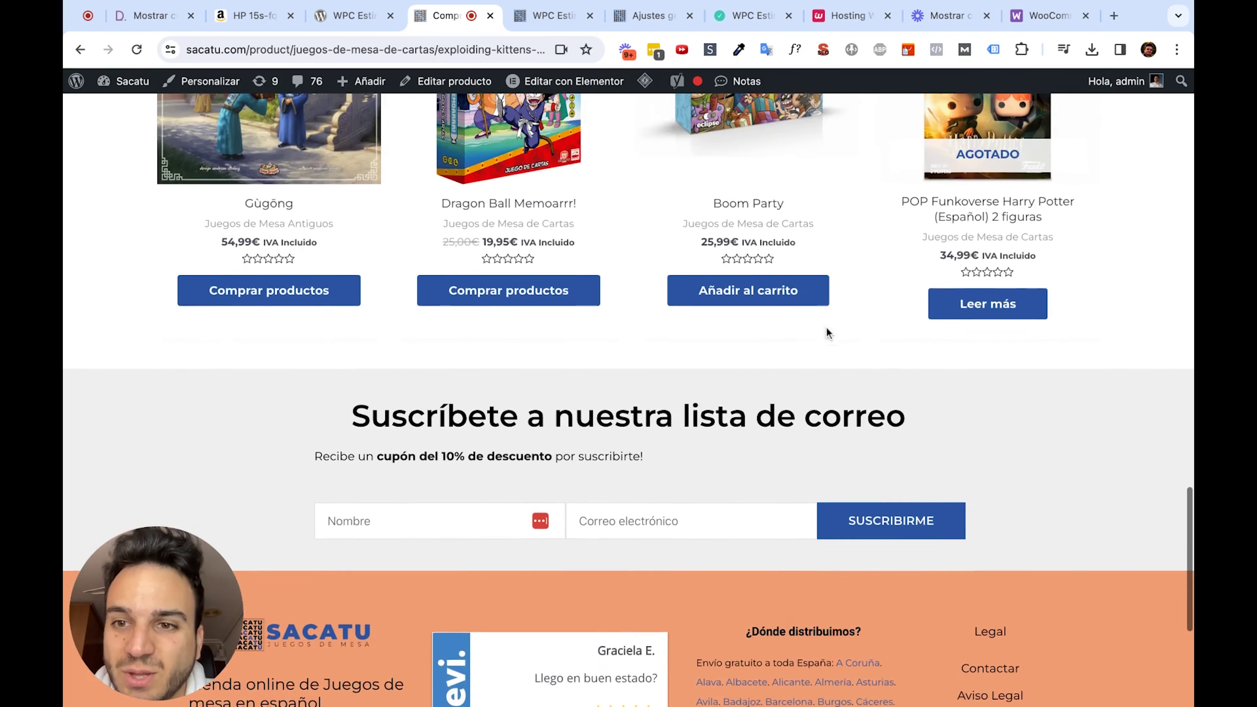
click(771, 405)
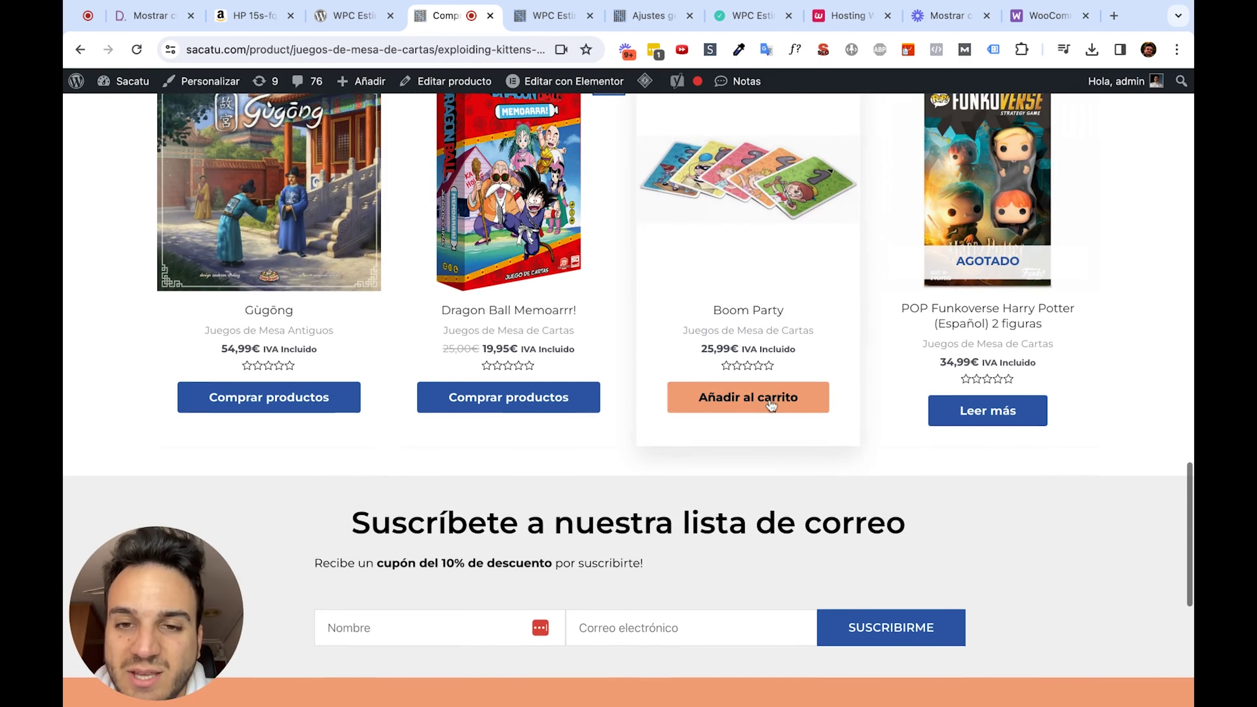
scroll(852, 340, up, 3)
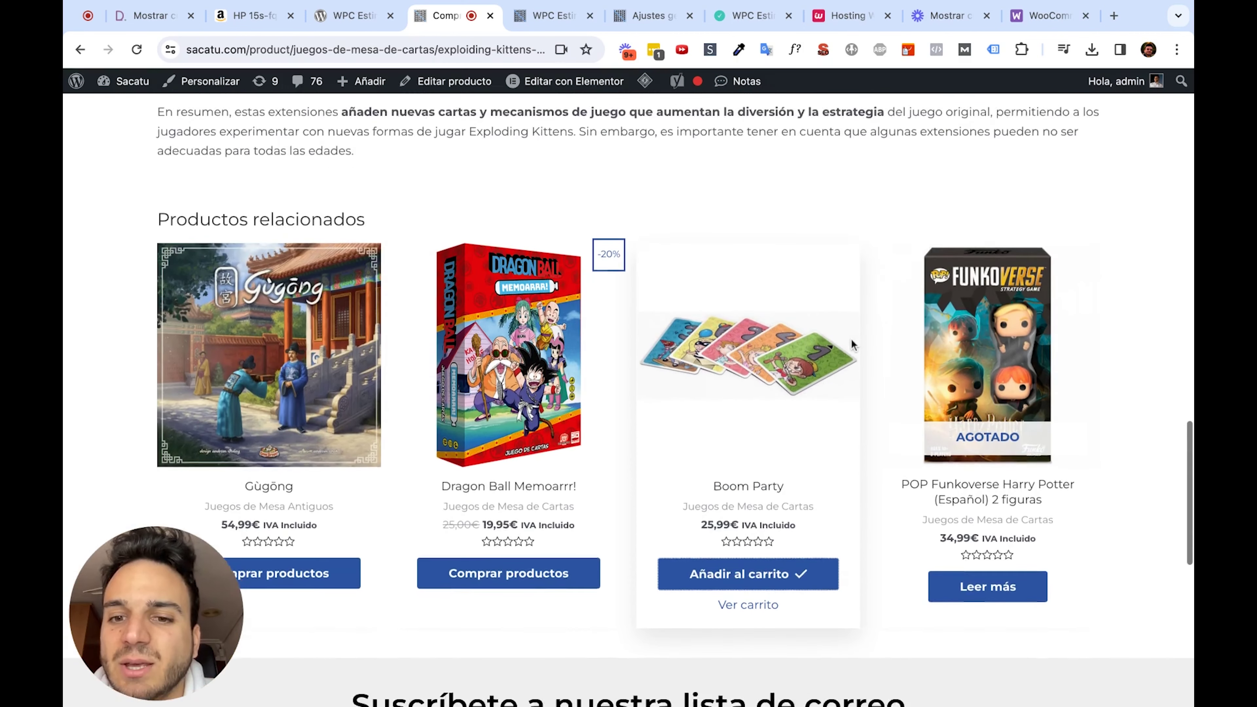
click(756, 569)
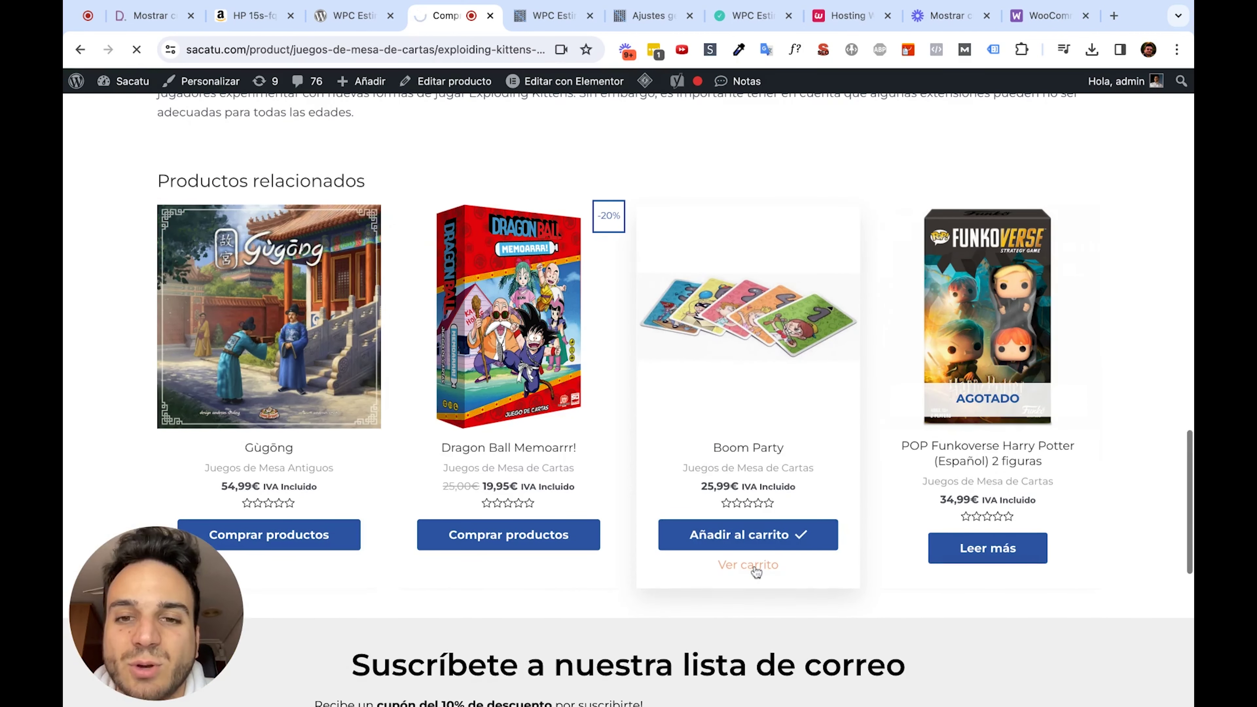
Examine the estimated delivery dates of the cart items, highlighting the range for Exploiding Kittens.
scroll(664, 399, down, 2)
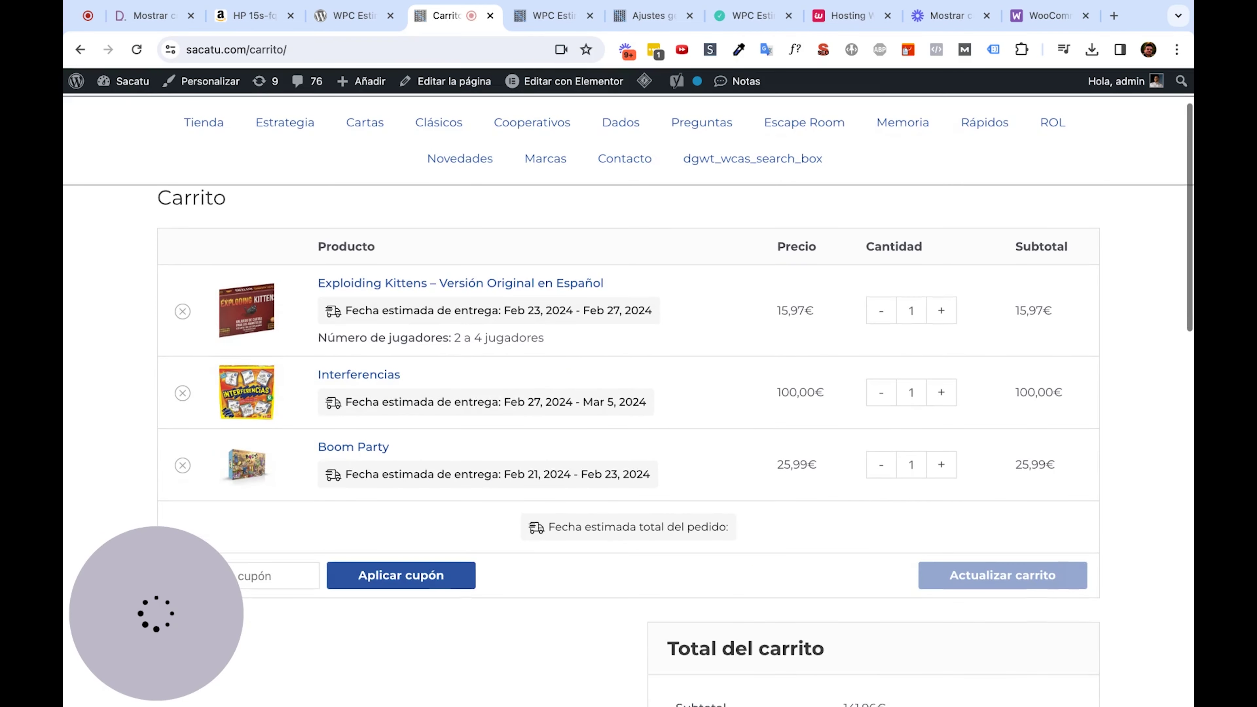
scroll(664, 399, down, 1)
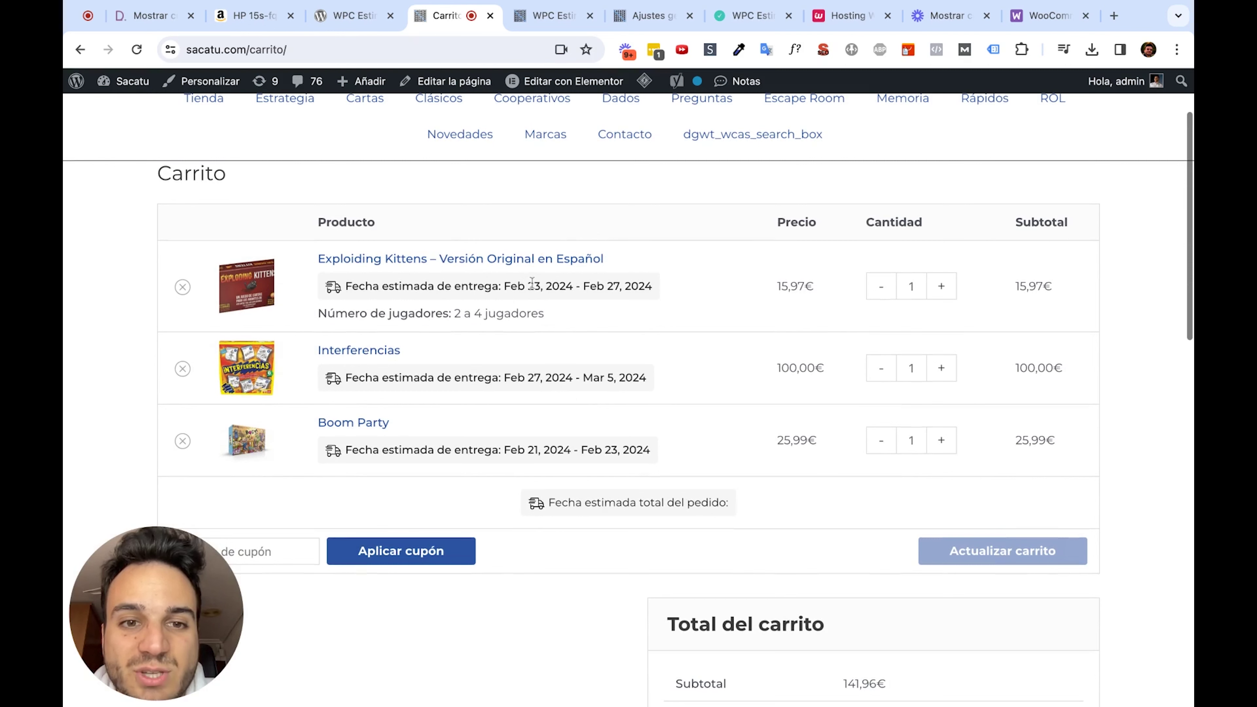
drag(534, 286, 619, 287)
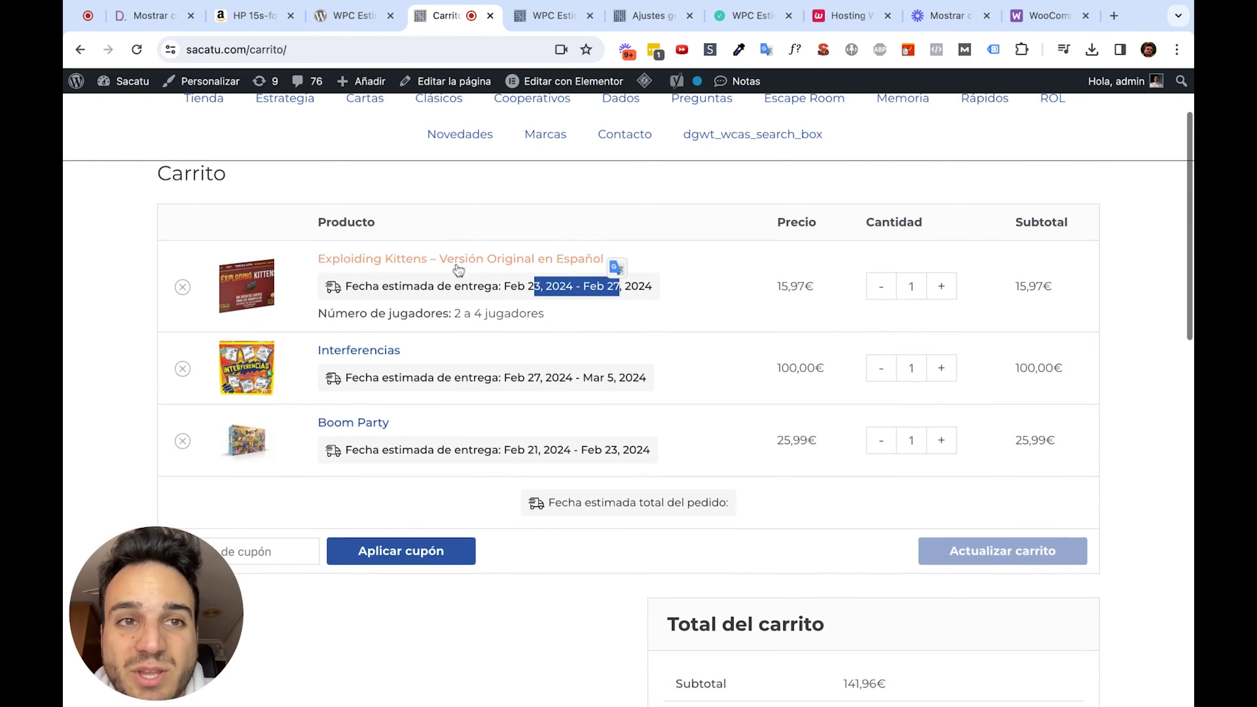
Check the Reload dates option in the plugin settings, and return to the cart to inspect its delivery estimates.
click(549, 16)
scroll(560, 308, up, 9)
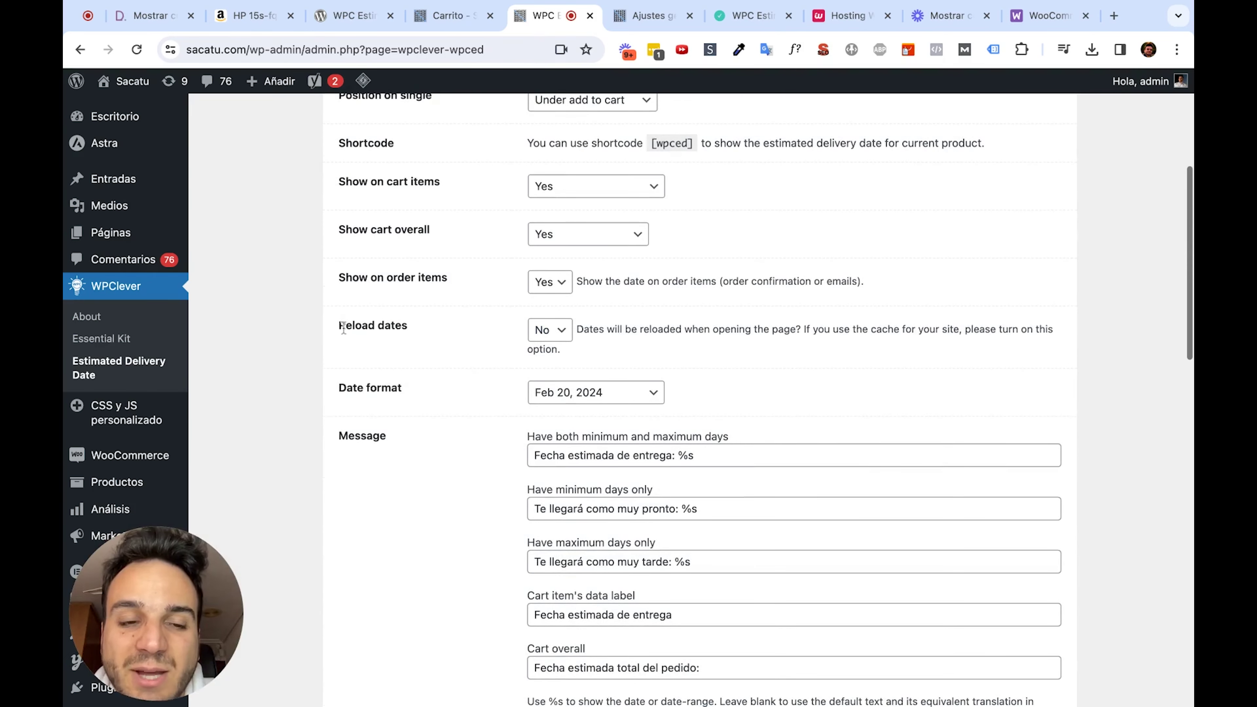
drag(338, 326, 407, 328)
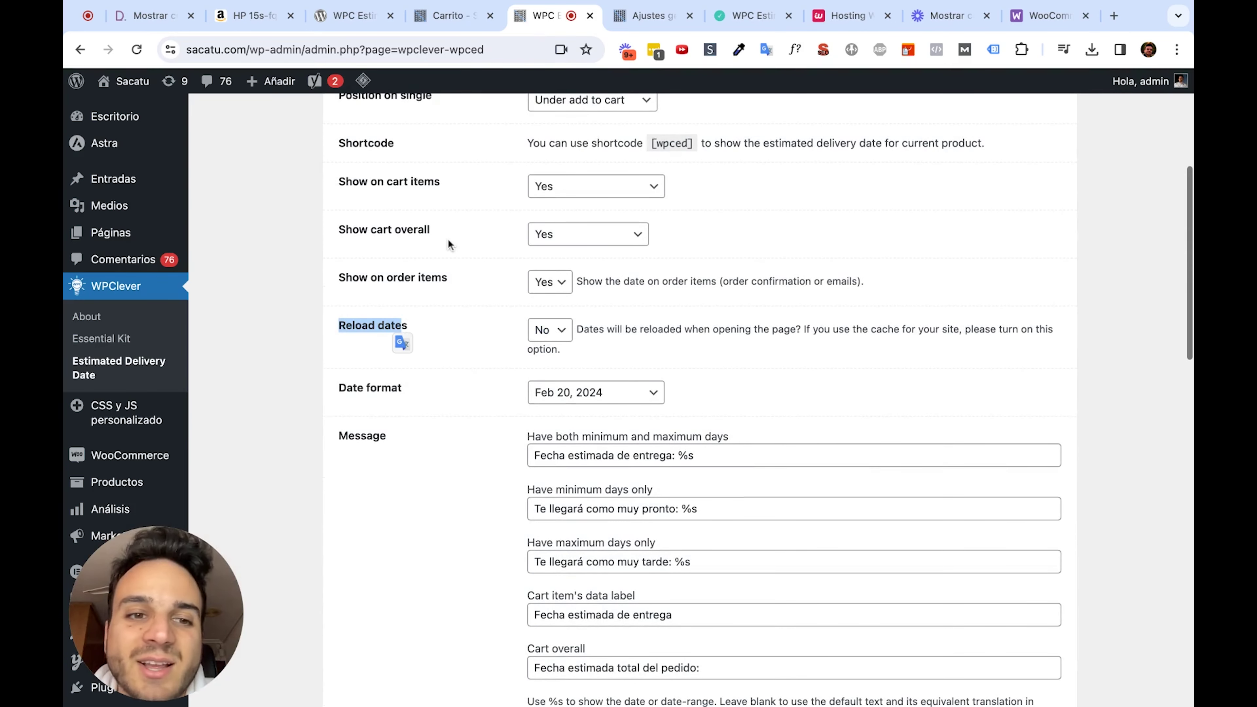
click(472, 21)
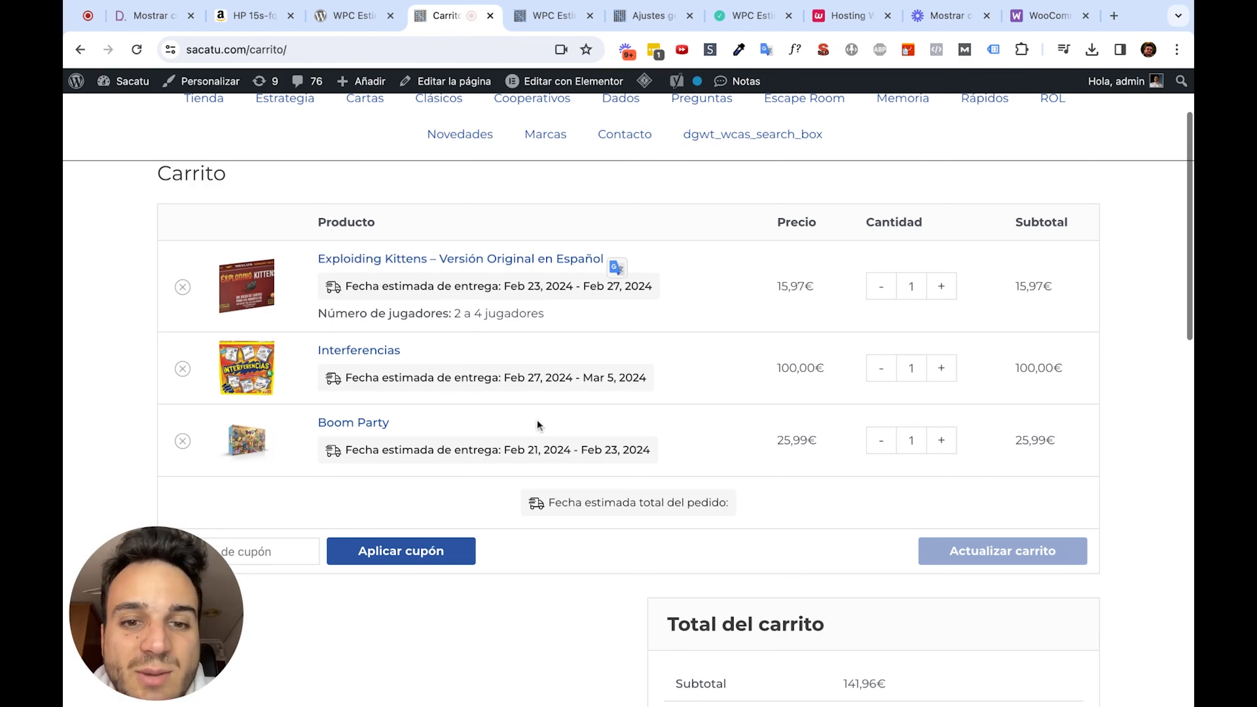
scroll(537, 420, down, 1)
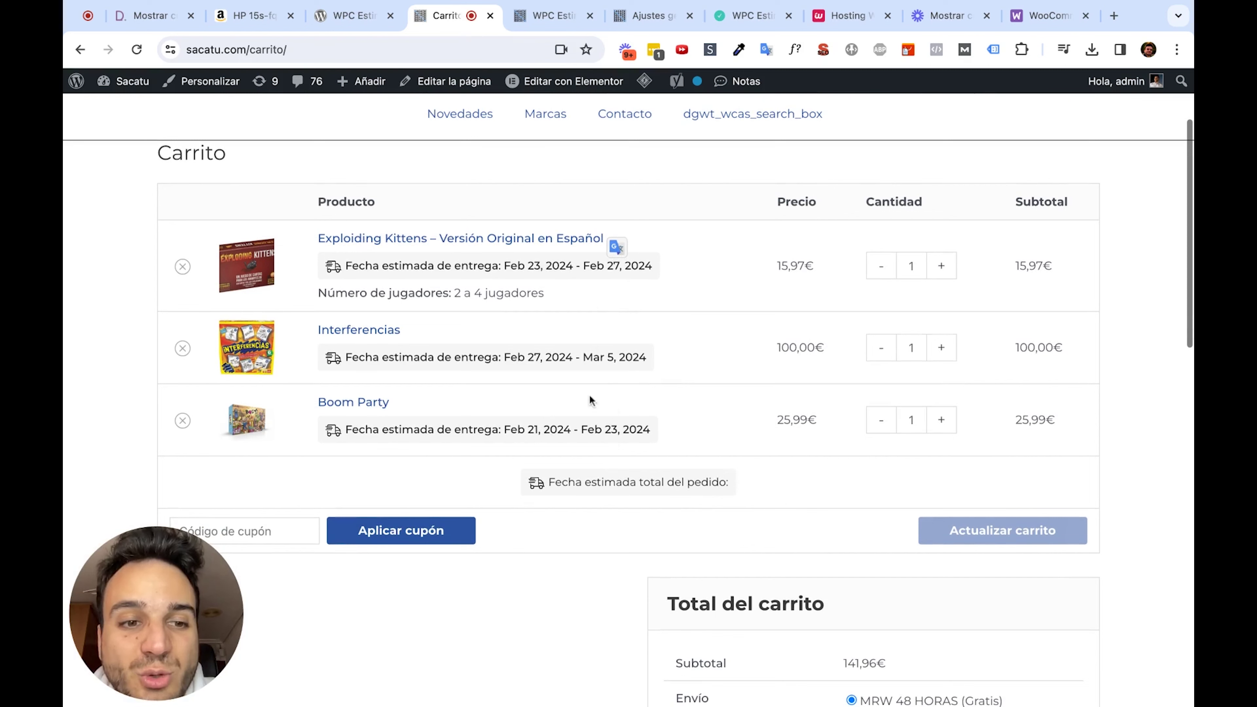
Remove Exploiding Kittens and Interferencias from the cart, leaving only Boom Party, and proceed to checkout.
click(183, 267)
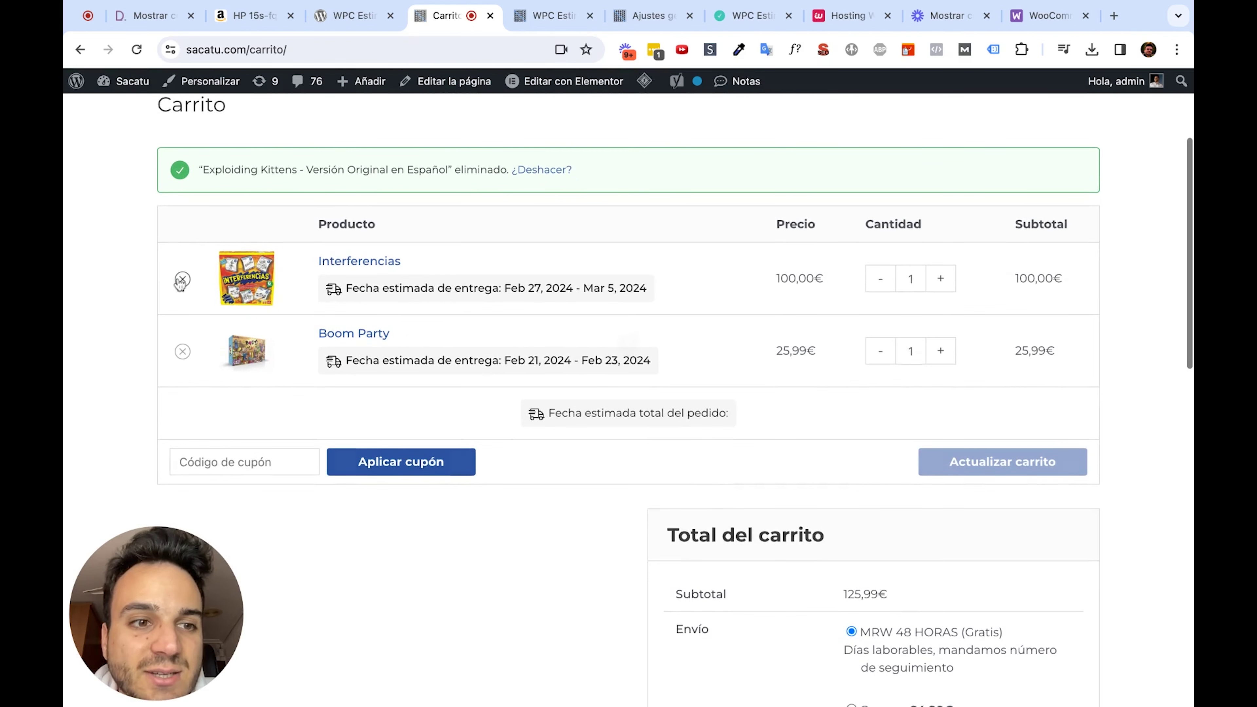
click(182, 280)
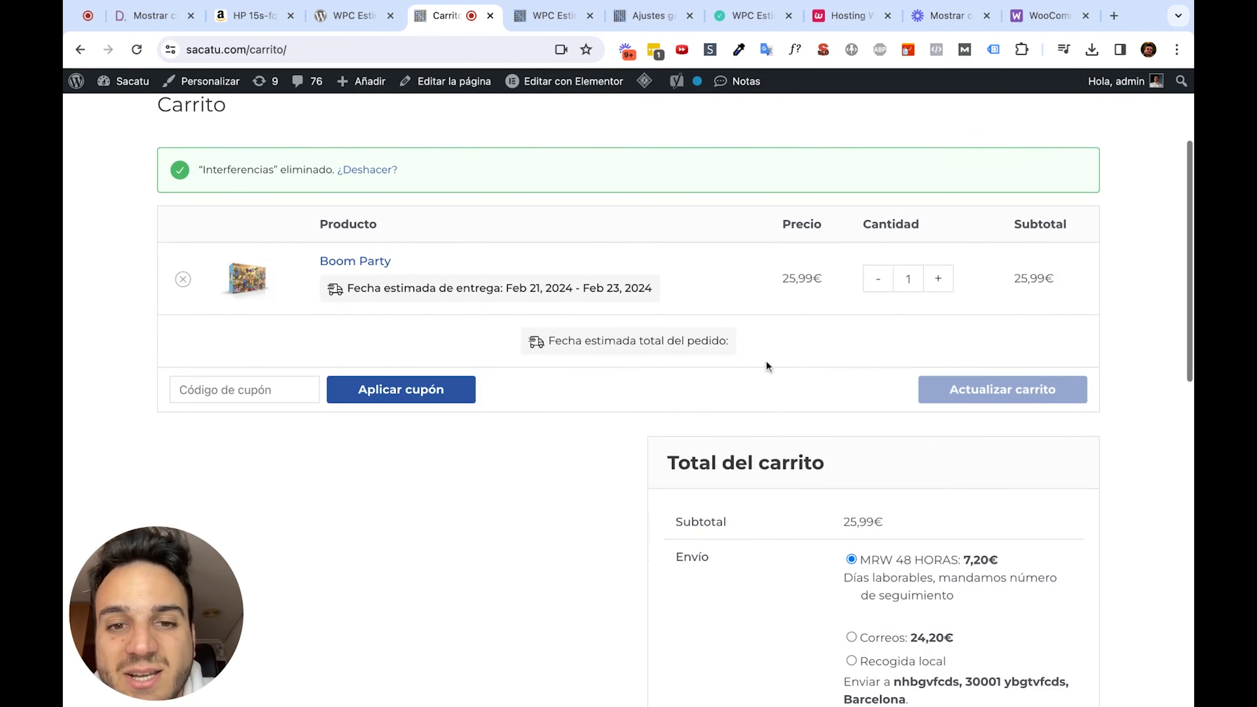
scroll(783, 362, down, 6)
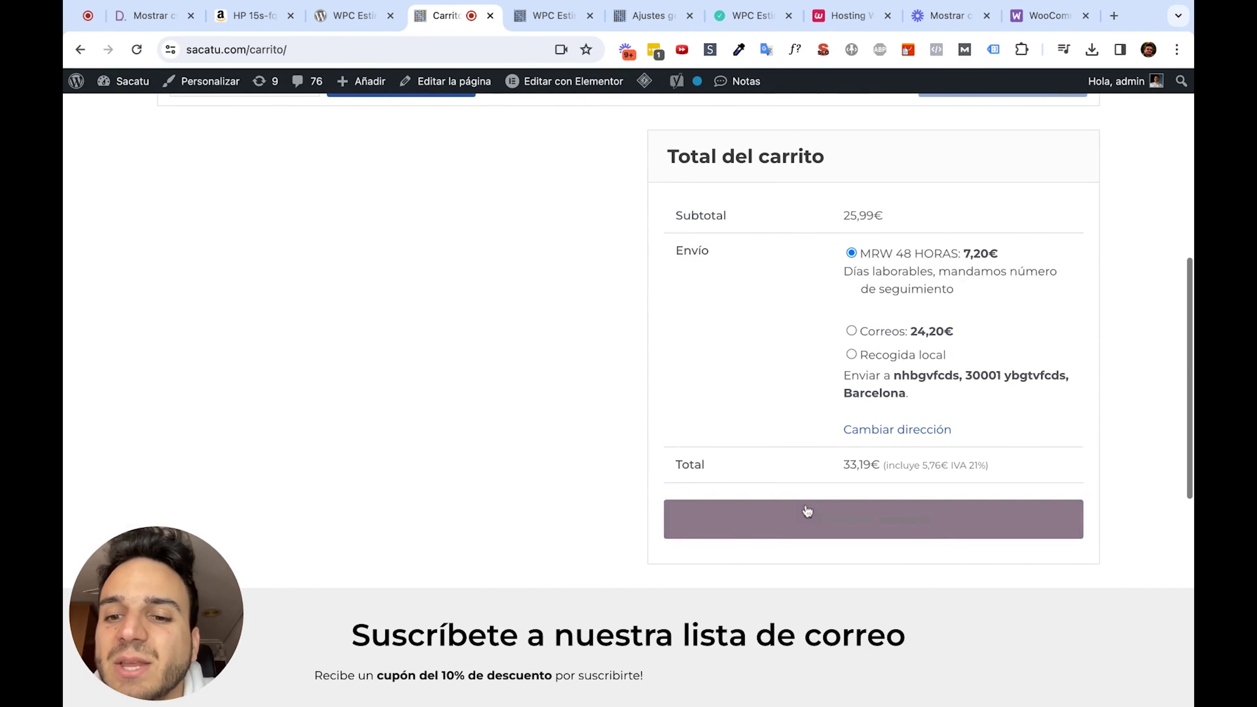
click(806, 513)
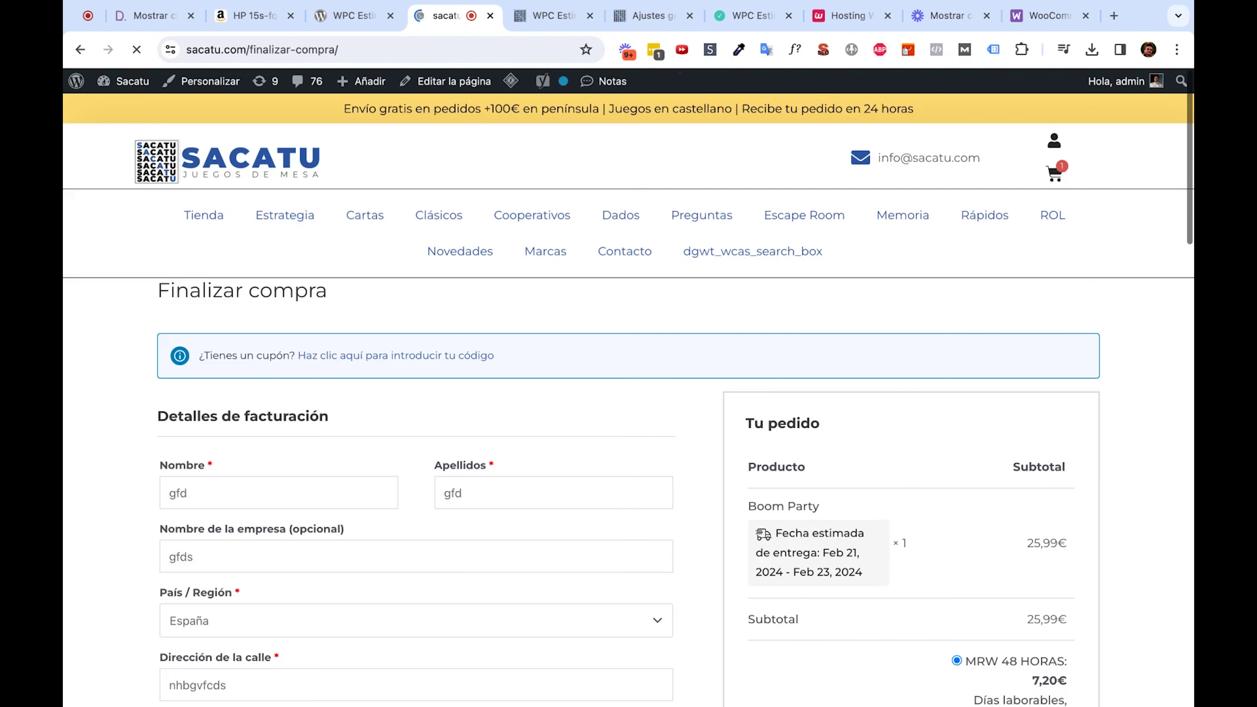
Examine the checkout page for Boom Party's estimated delivery date in the order summary and any estimate for the whole order.
scroll(807, 512, down, 2)
scroll(857, 523, down, 4)
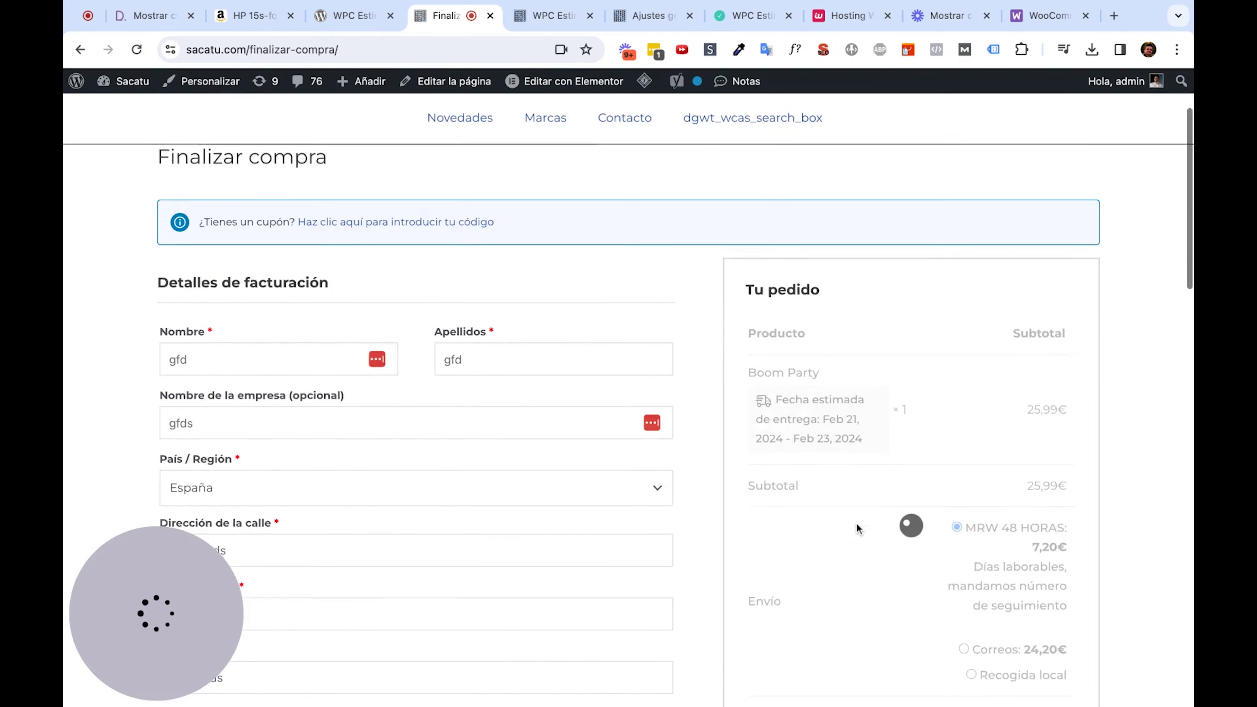
scroll(814, 306, up, 3)
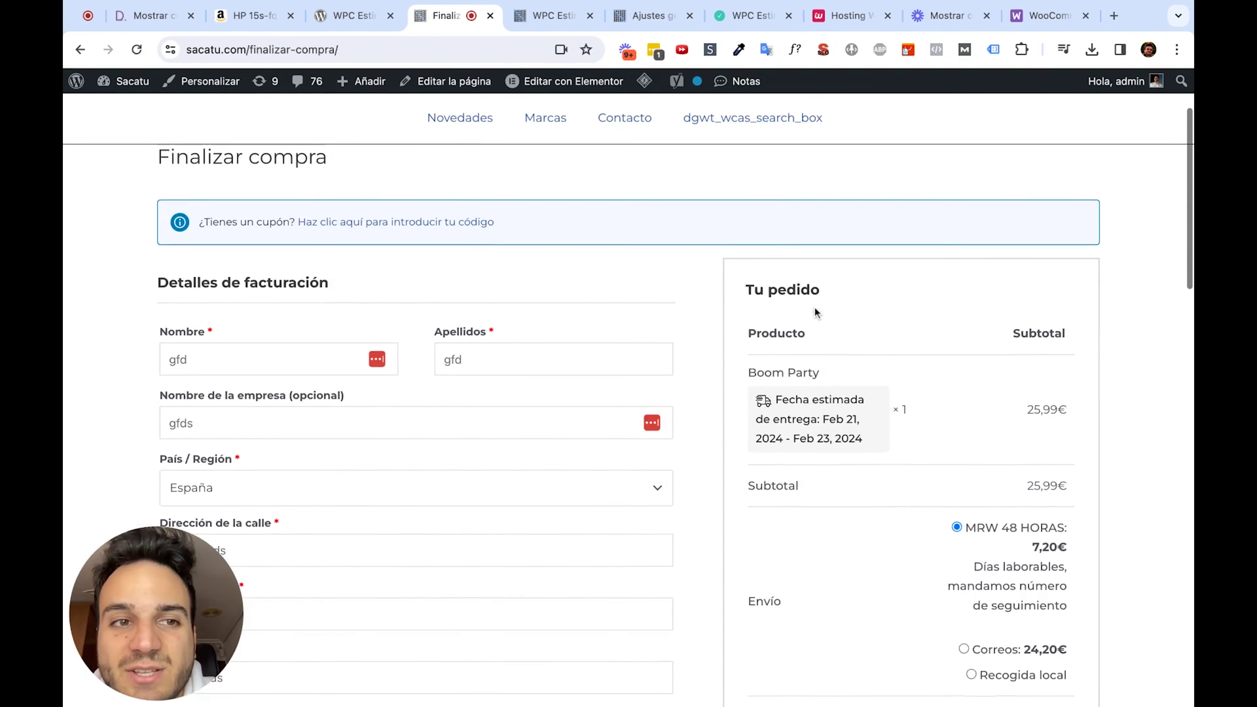
scroll(815, 307, down, 14)
scroll(815, 307, down, 9)
scroll(815, 306, up, 13)
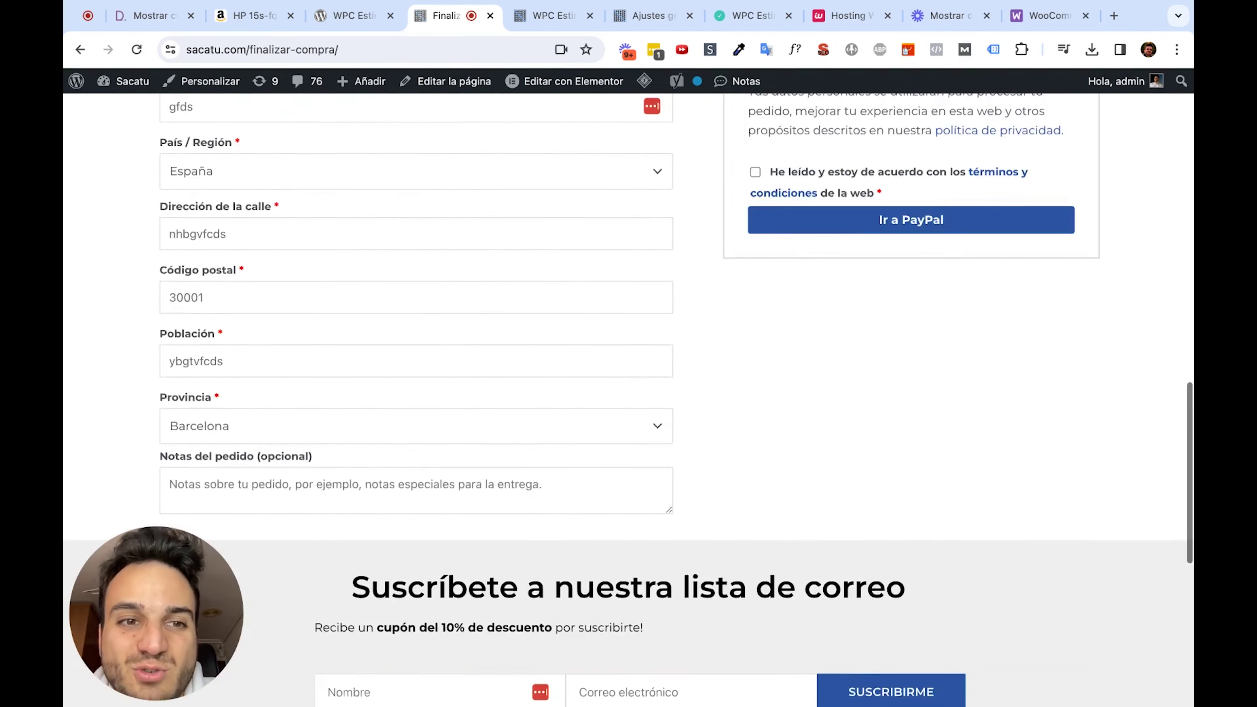
scroll(743, 277, up, 1)
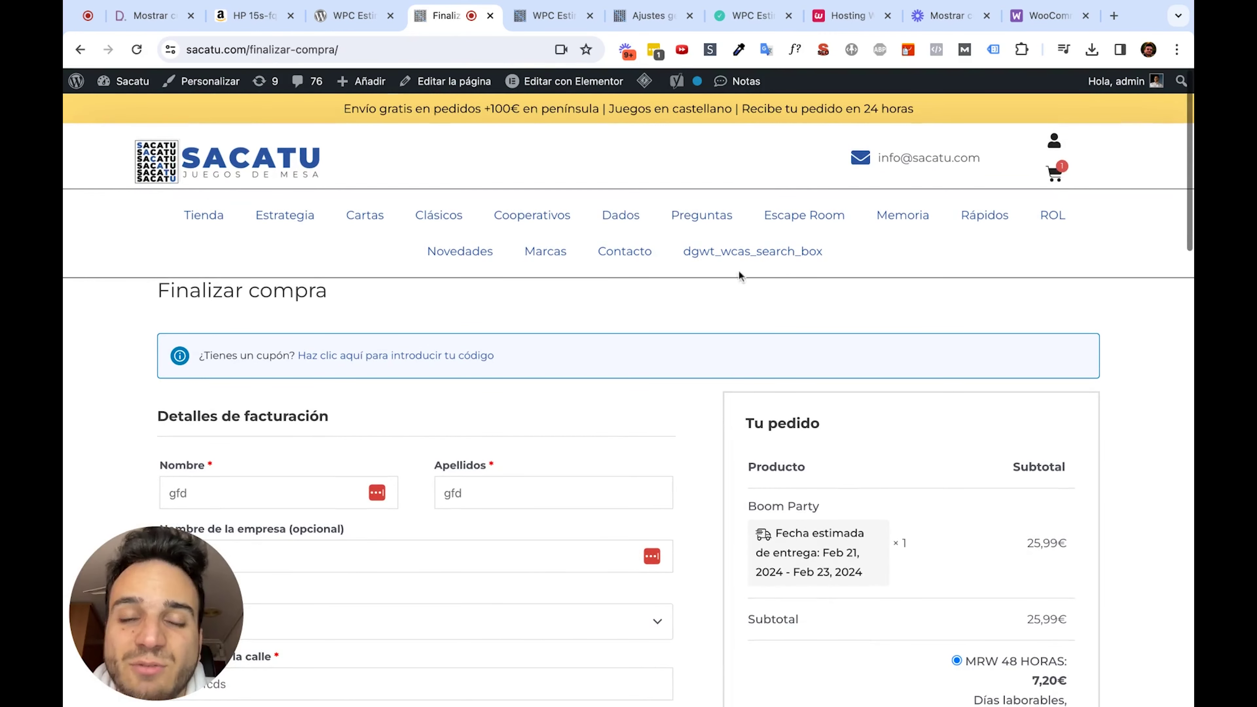
Switch to the YITH WooCommerce Delivery Date page and examine its price, benefits, carrier list and delivery calendar features.
click(354, 16)
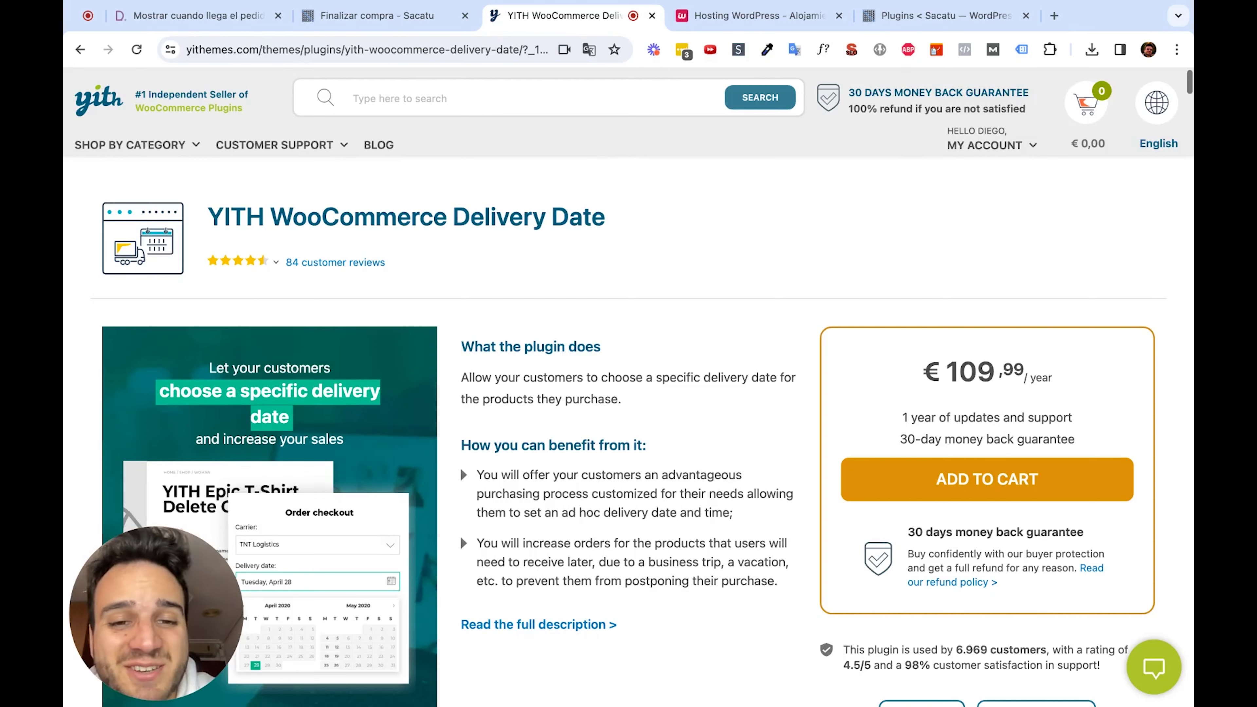
scroll(628, 387, down, 5)
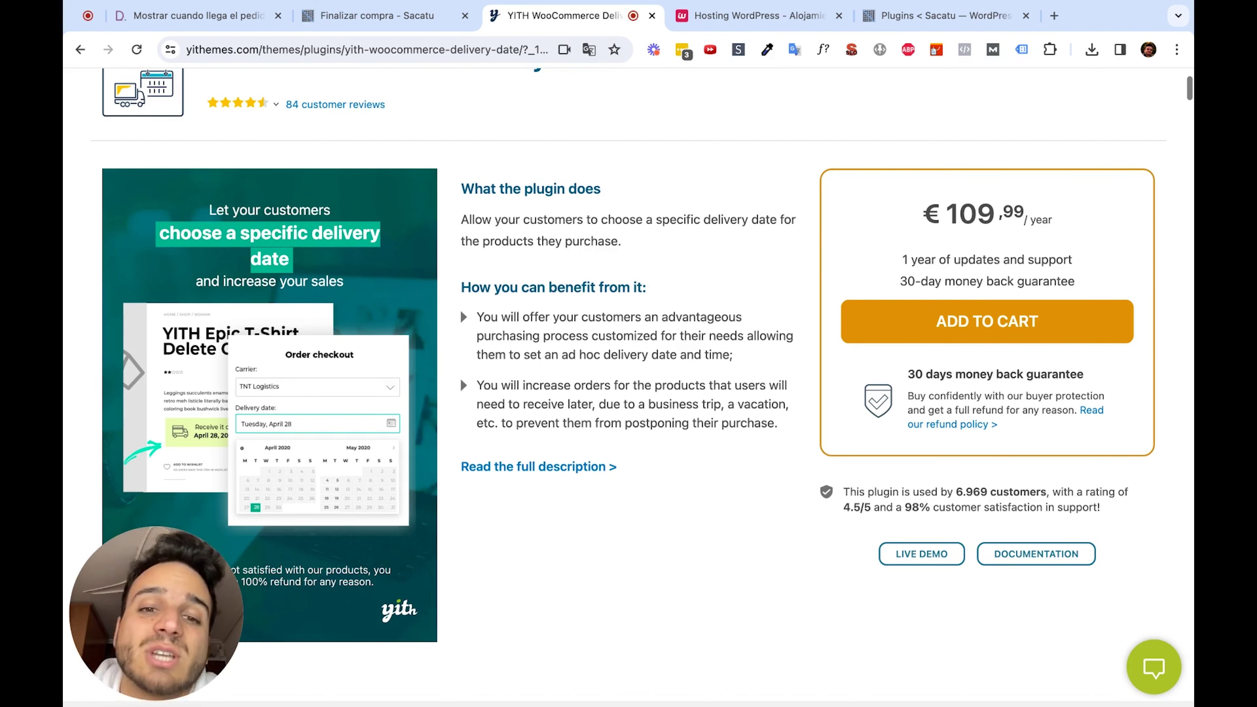
scroll(629, 386, down, 20)
scroll(629, 406, down, 10)
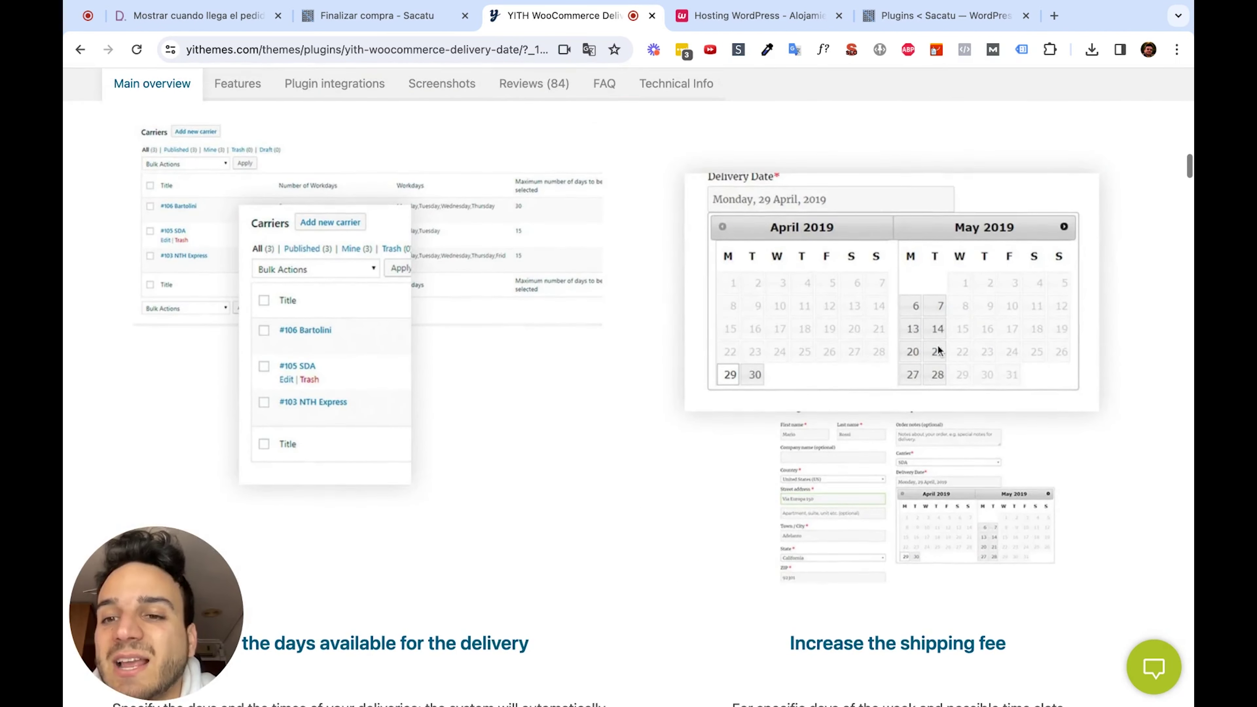
scroll(919, 339, down, 11)
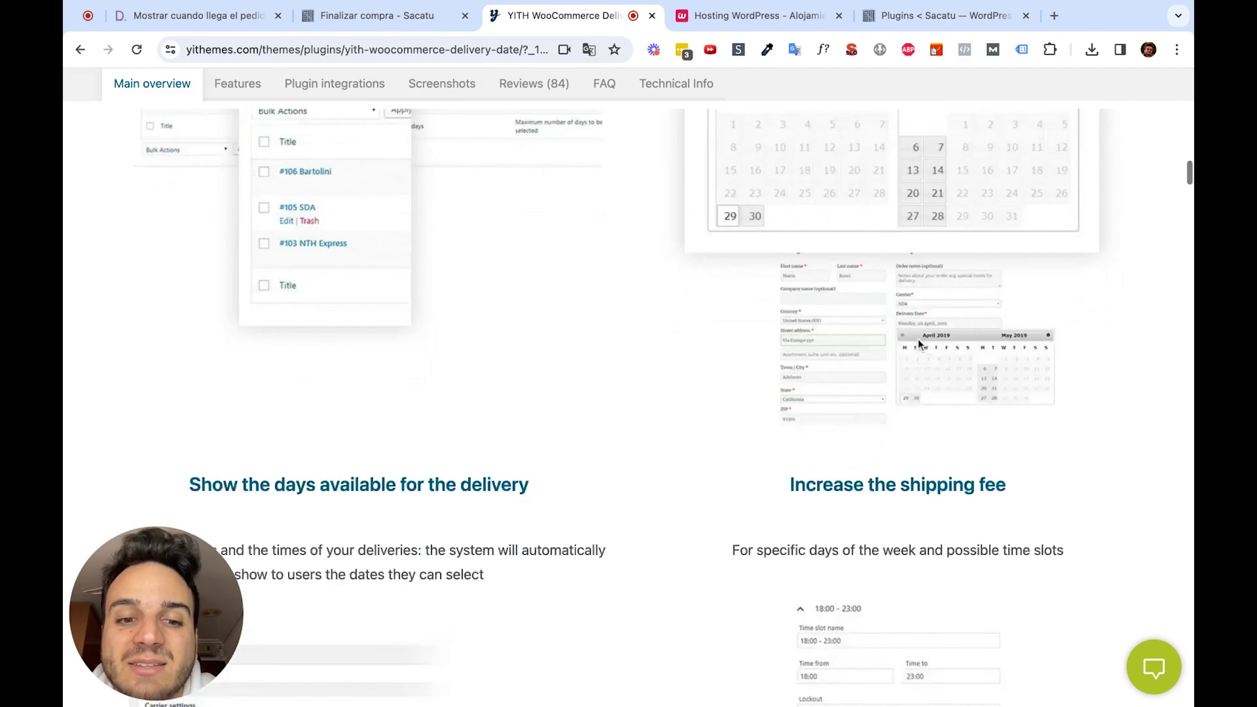
scroll(898, 316, down, 3)
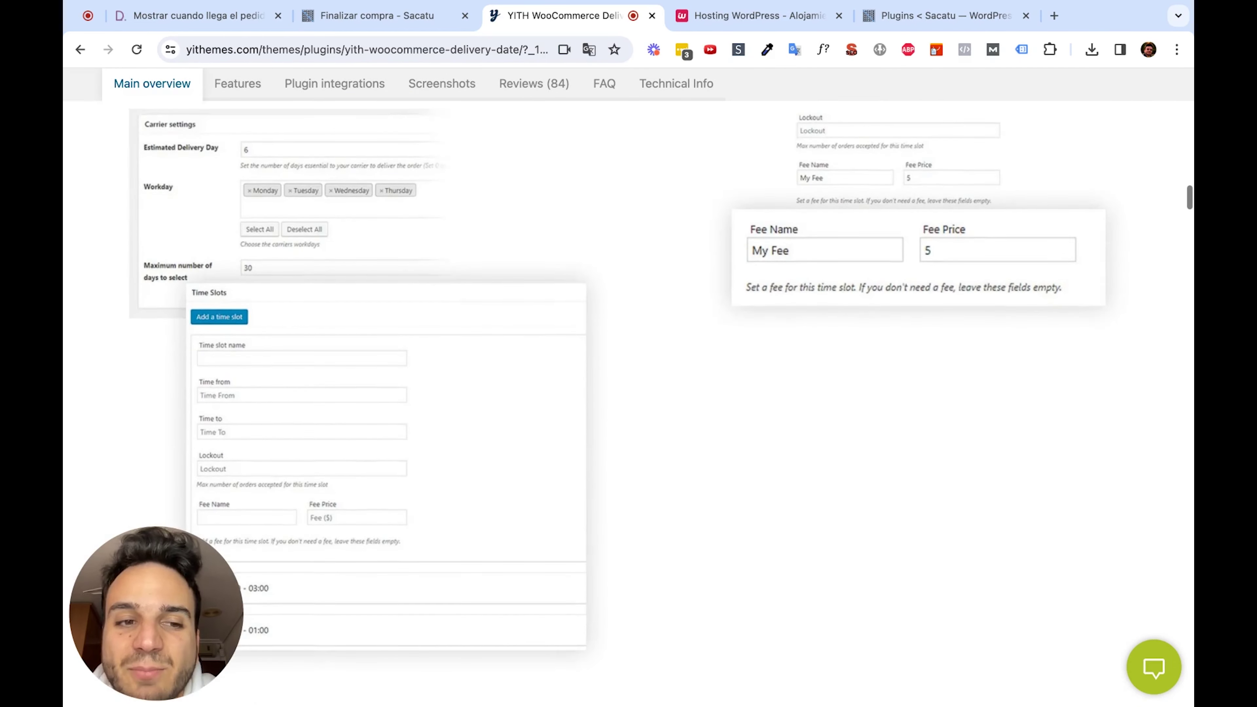
Examine the YITH plugin's overview of time slots, order limits, processing days, dynamic delivery messages, taxable fees and holidays.
scroll(895, 348, up, 1)
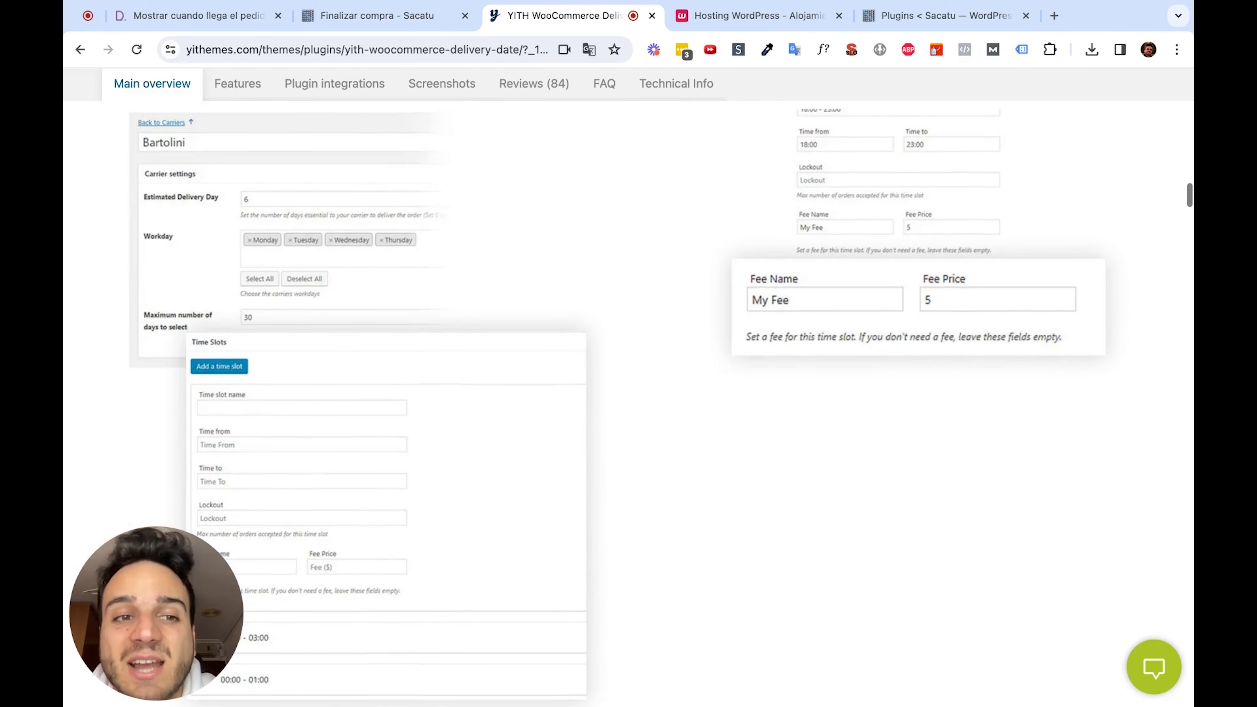
scroll(445, 341, up, 2)
scroll(444, 341, down, 13)
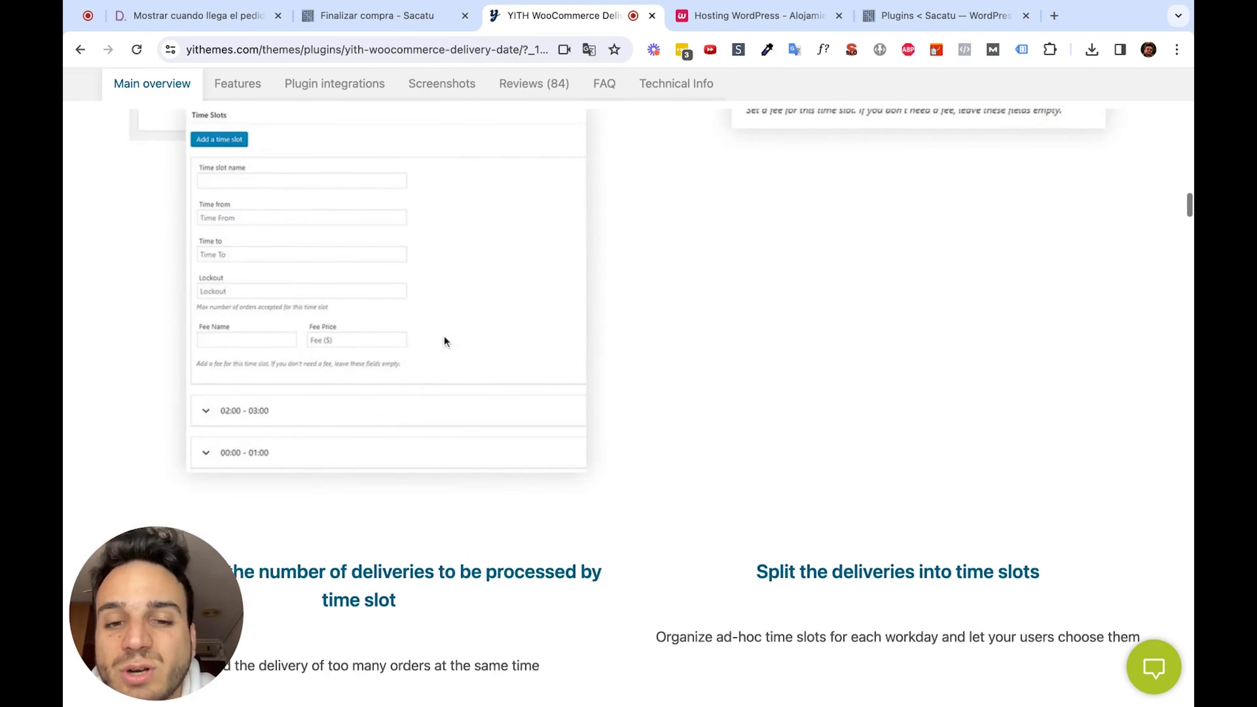
scroll(444, 341, down, 3)
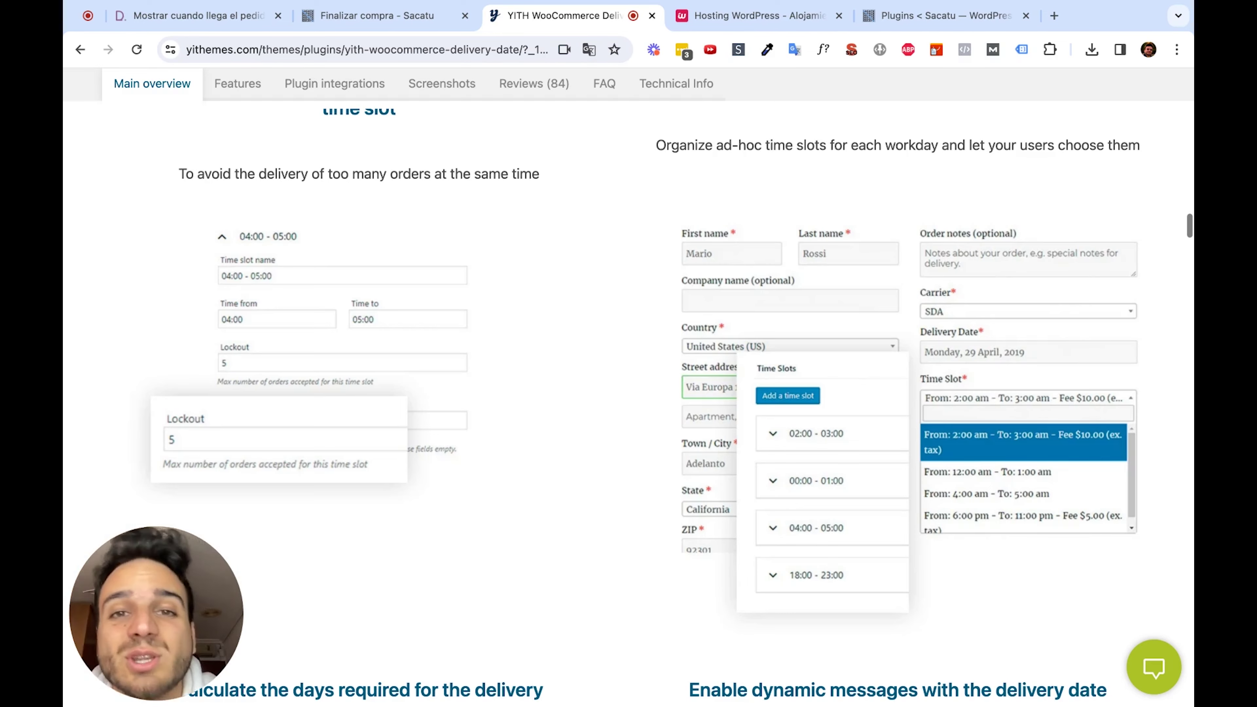
scroll(640, 405, down, 16)
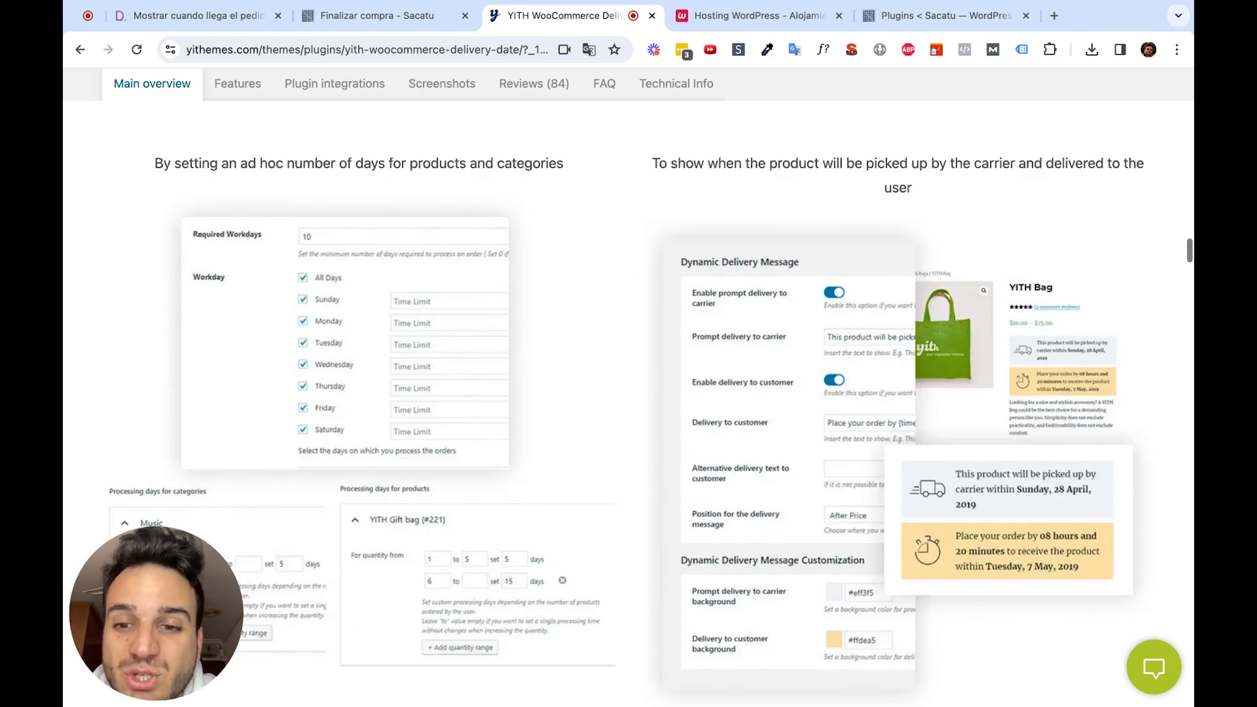
scroll(625, 406, down, 1)
scroll(628, 406, down, 8)
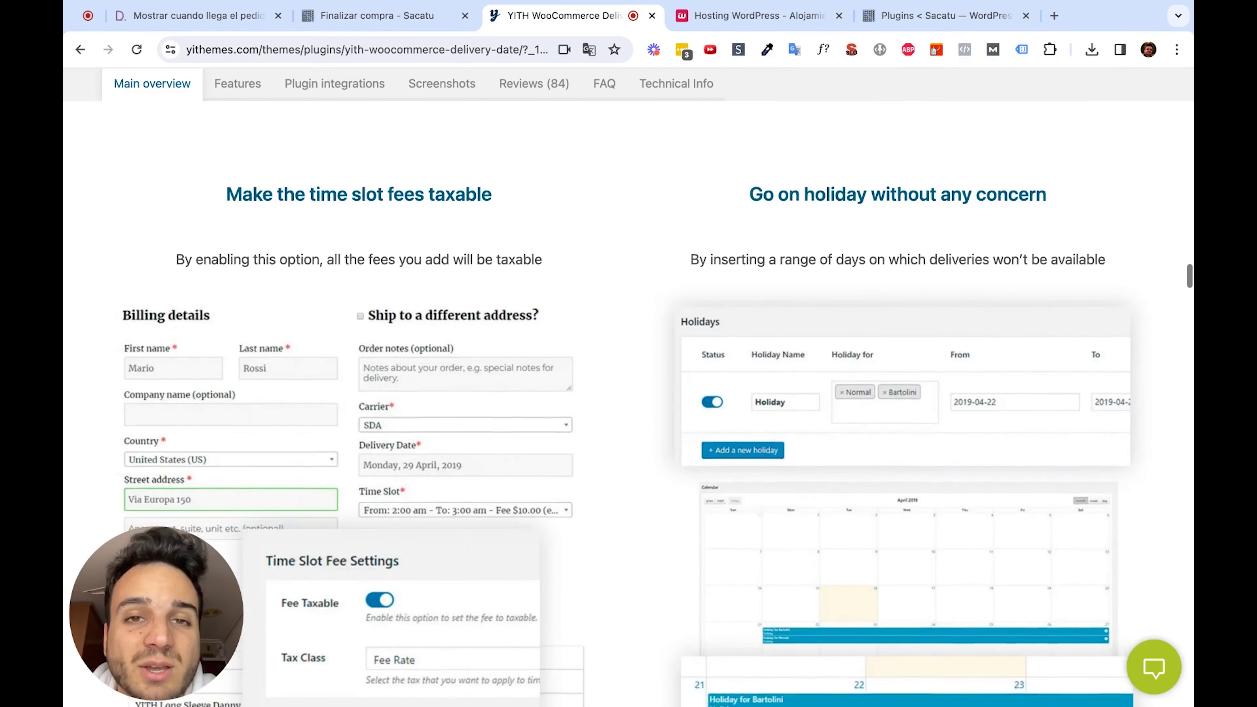
scroll(629, 406, up, 1)
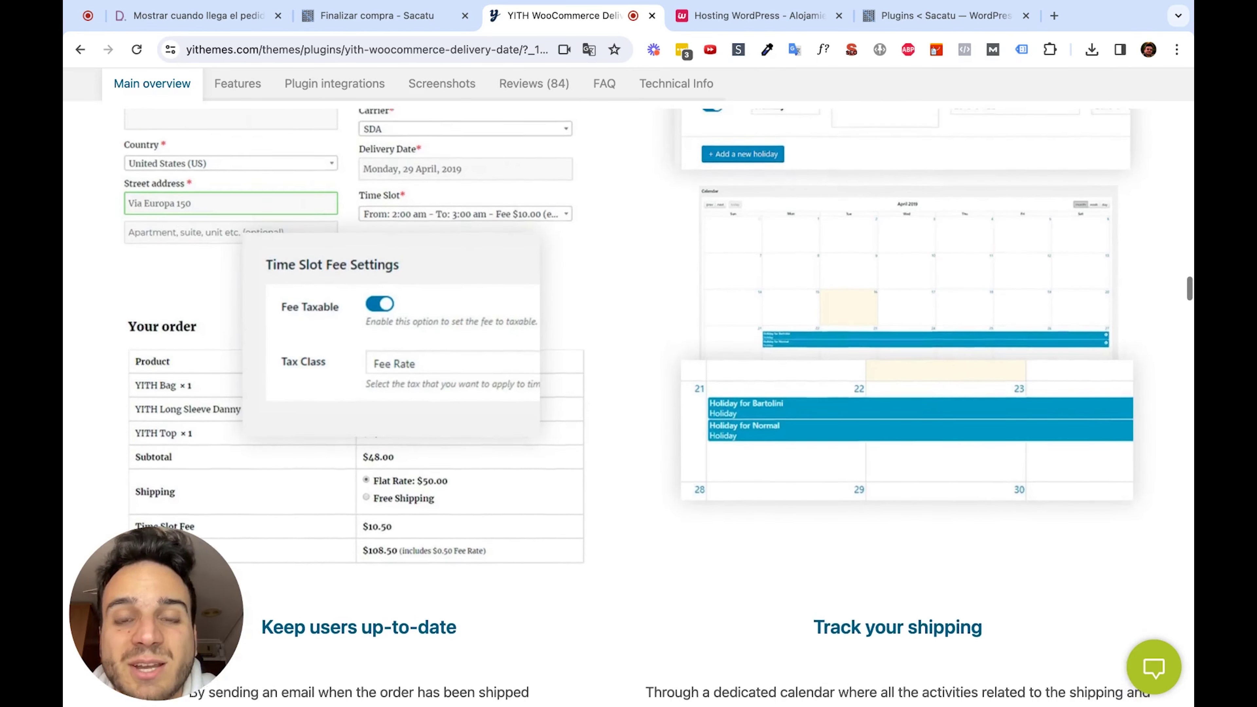